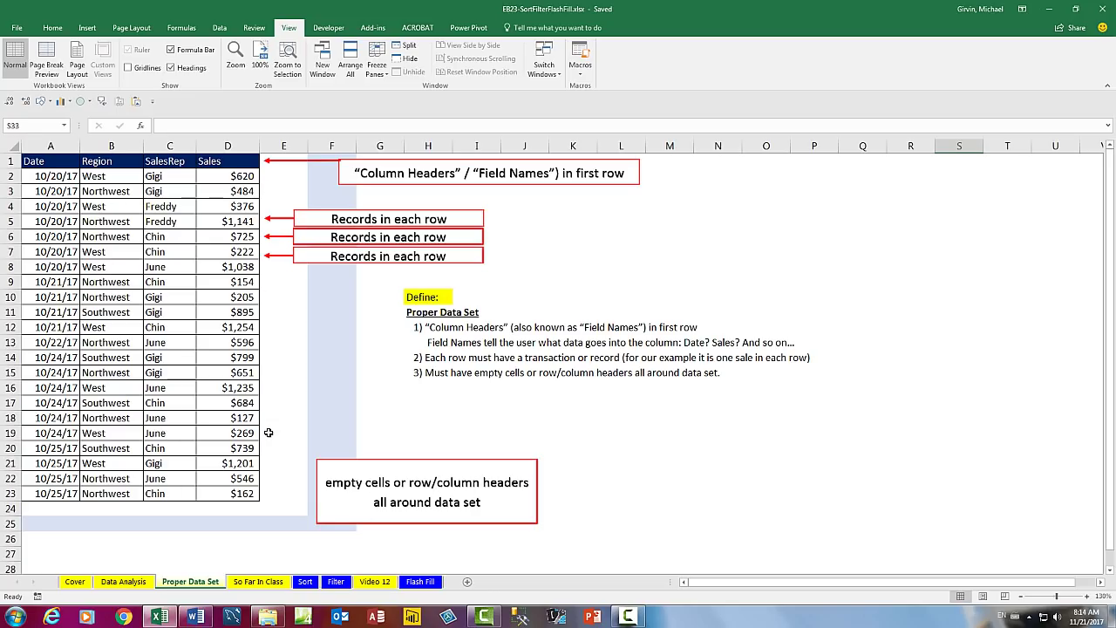
- Review the So Far In Class sheet and the Data and Insert tools for data analysis, and open the Sort sheet
left_click(258, 582)
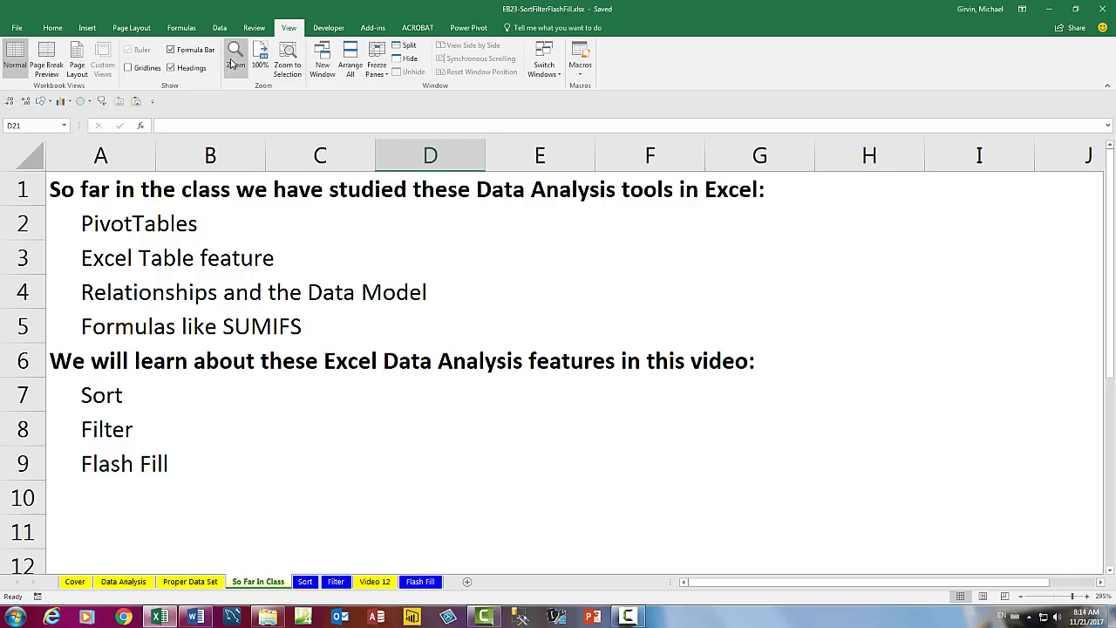
left_click(219, 28)
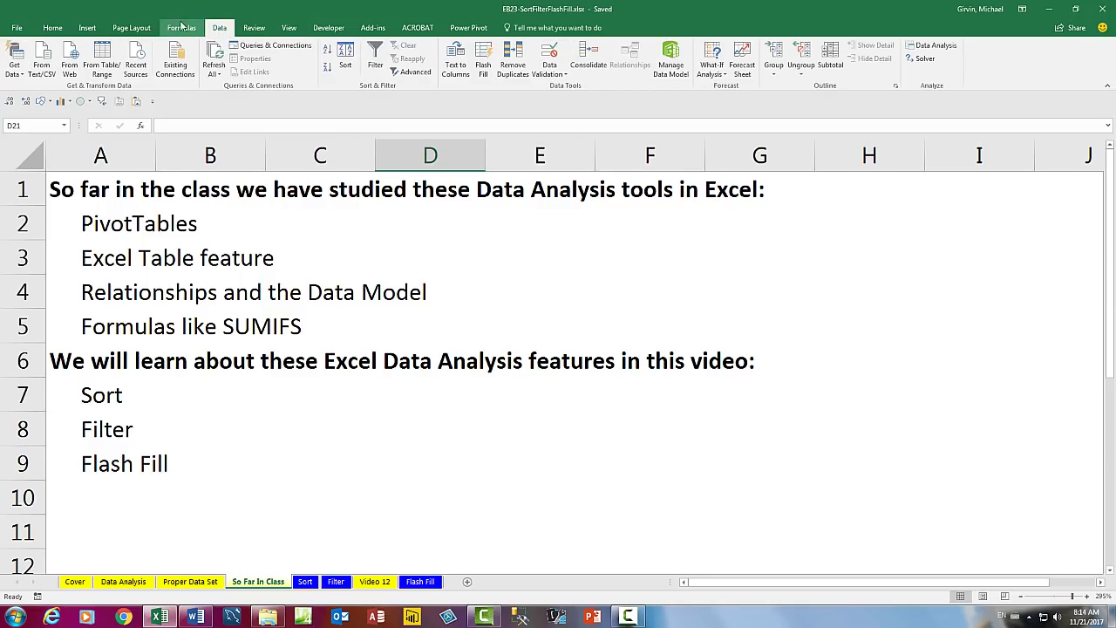
left_click(86, 29)
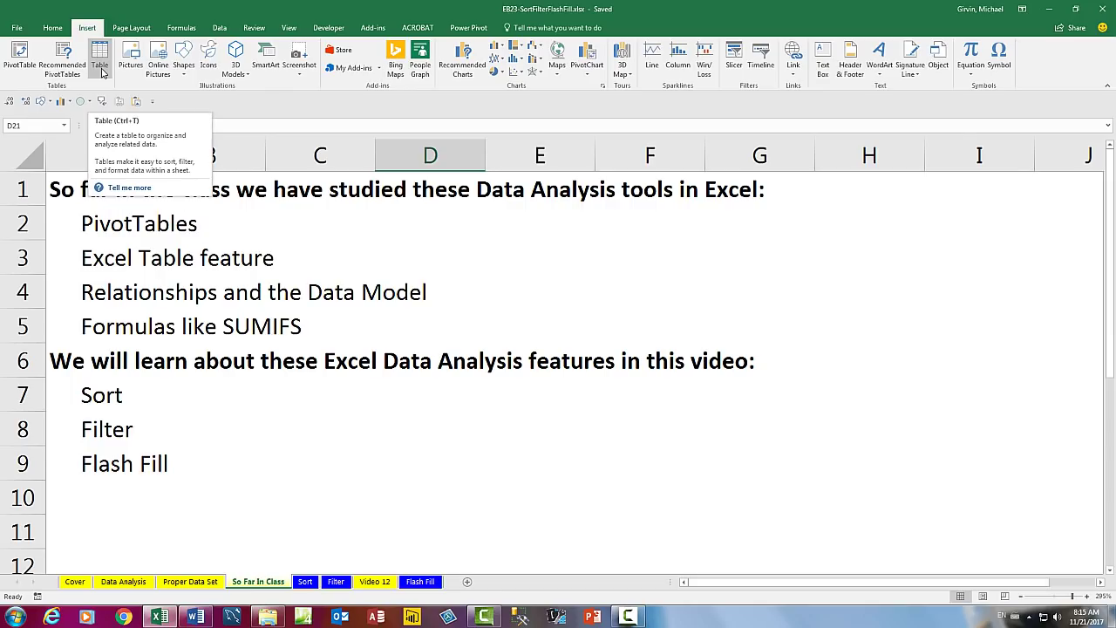
left_click(220, 28)
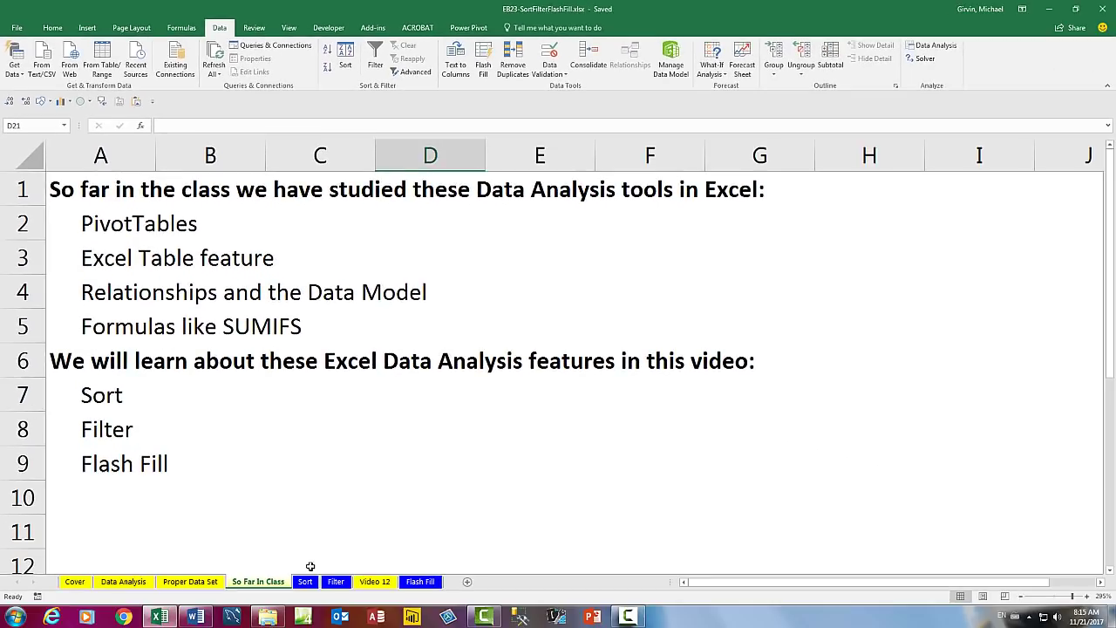
left_click(306, 581)
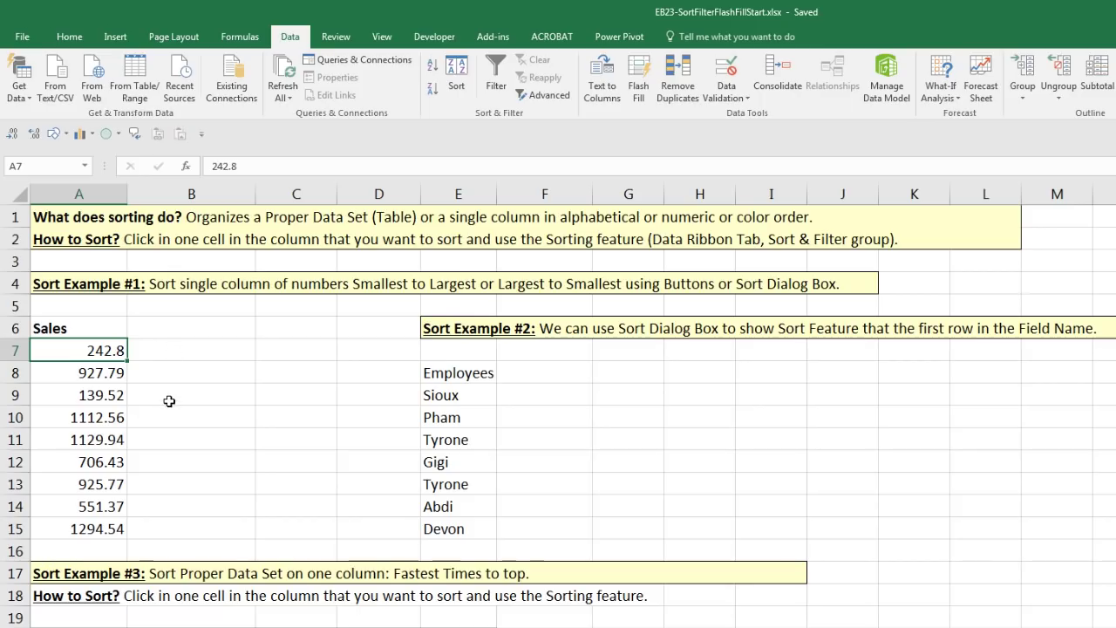
- Sort the single Sales column in Sort Example #1 from smallest to largest and re-sort it from largest to smallest
left_click(92, 390)
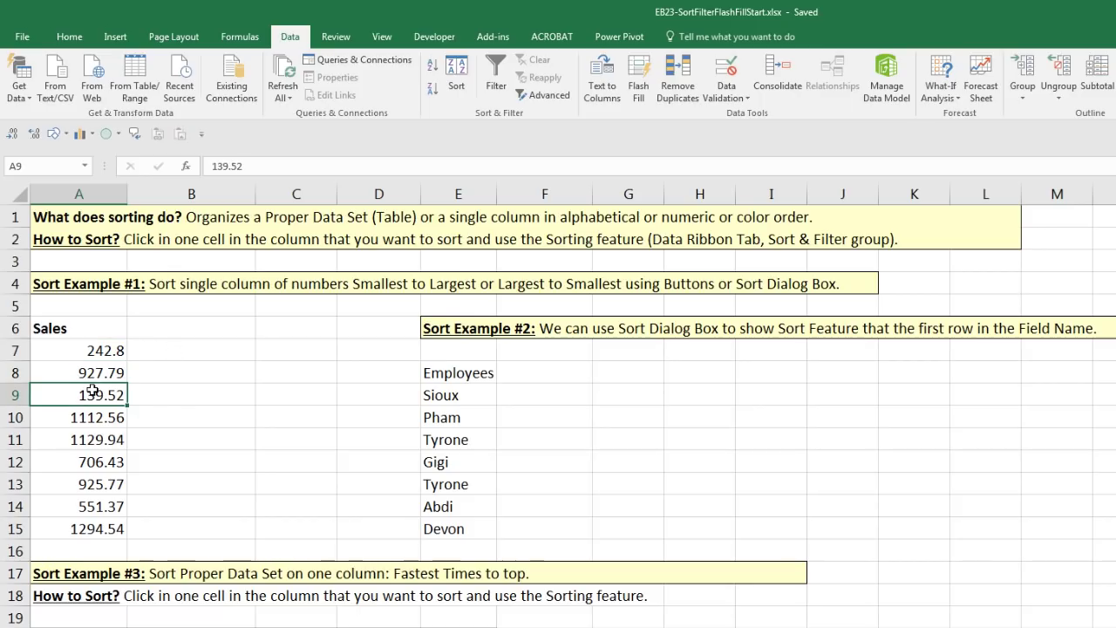
left_click(436, 70)
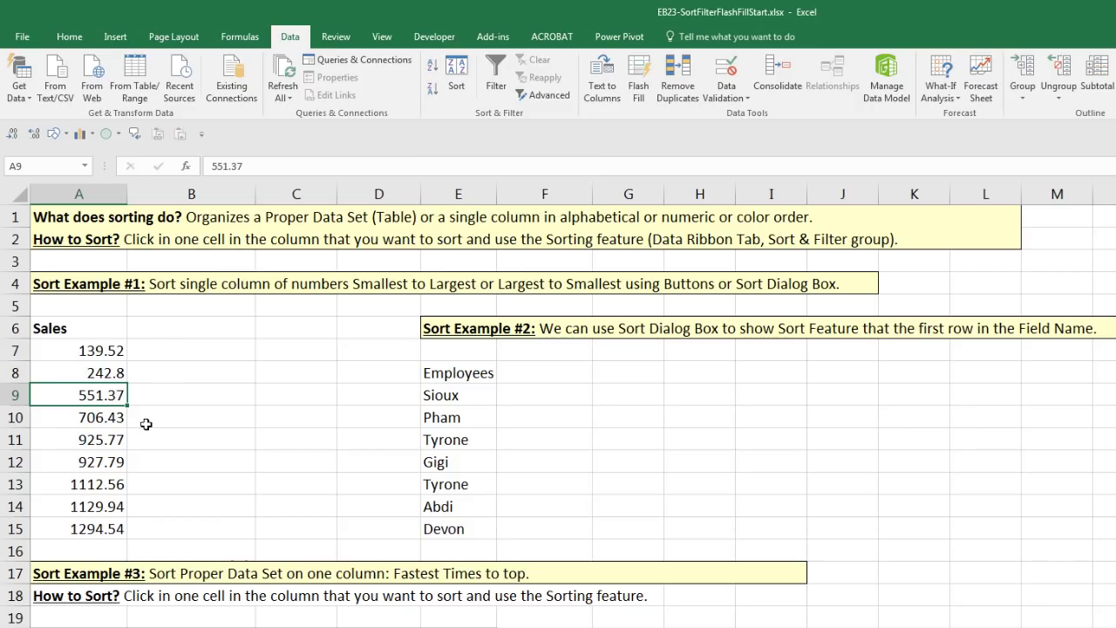
left_click(433, 90)
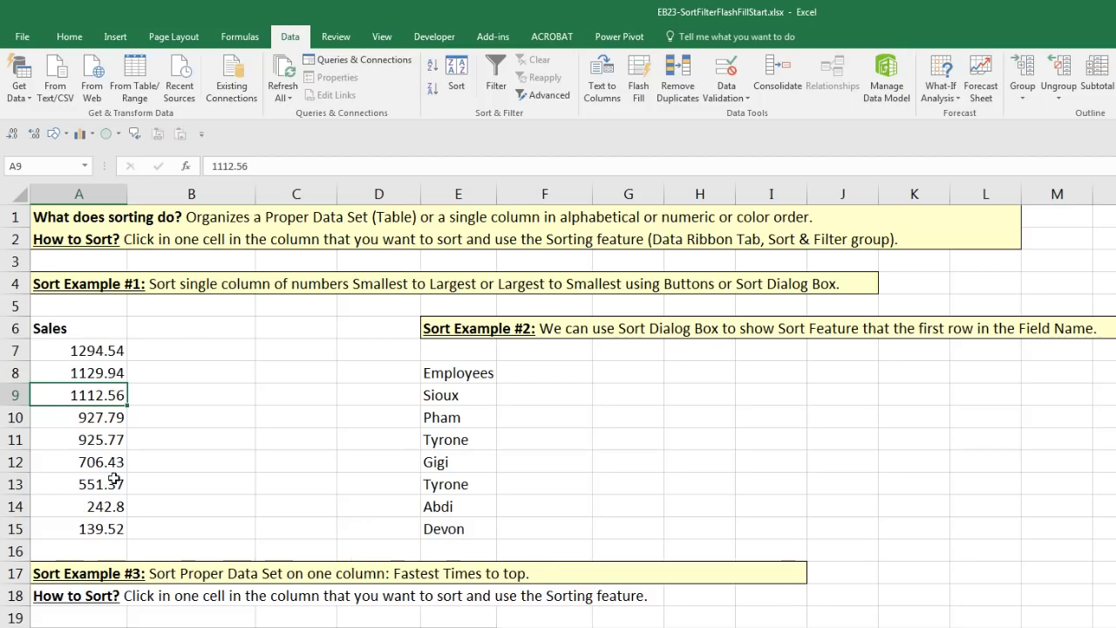
- Use the Sort dialog to sort the Sales column on cell values from smallest to largest
left_click(456, 90)
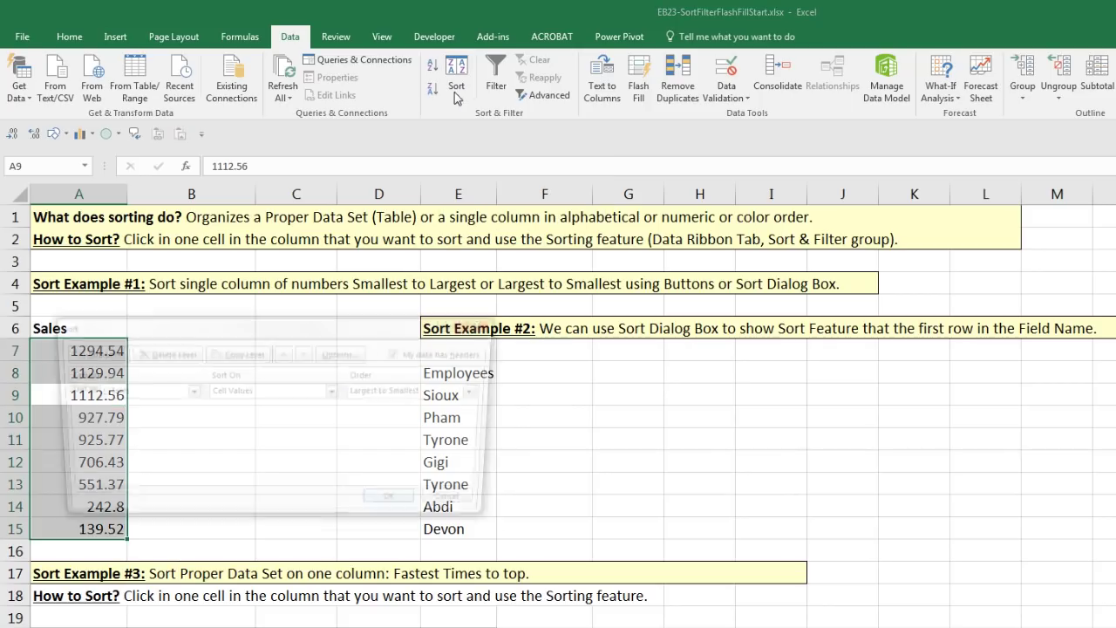
left_click_drag(382, 328, 491, 340)
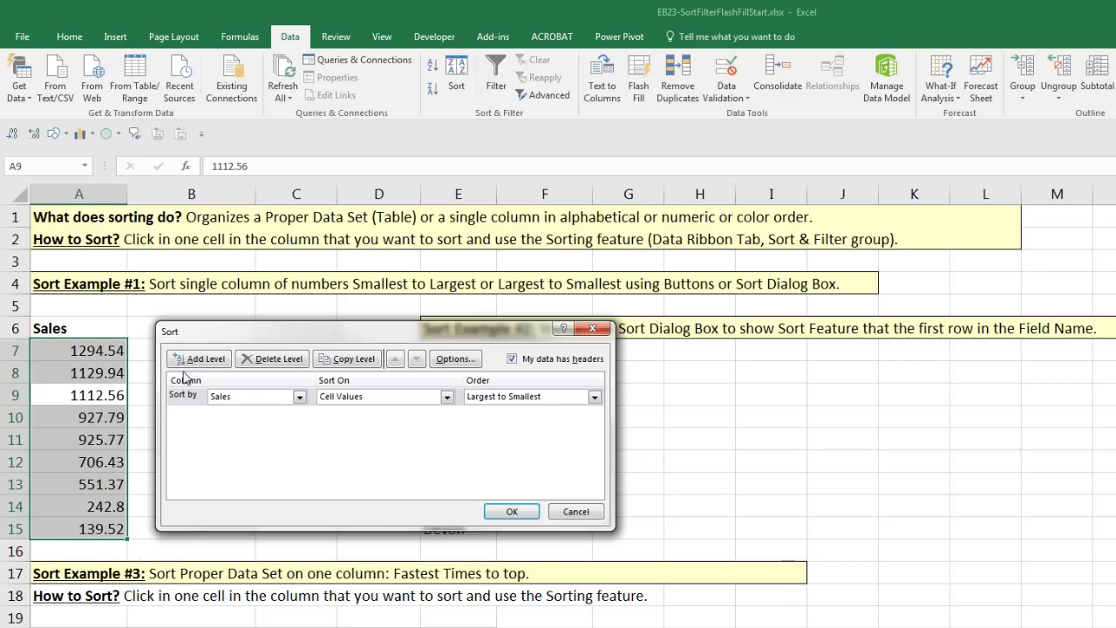
left_click(445, 397)
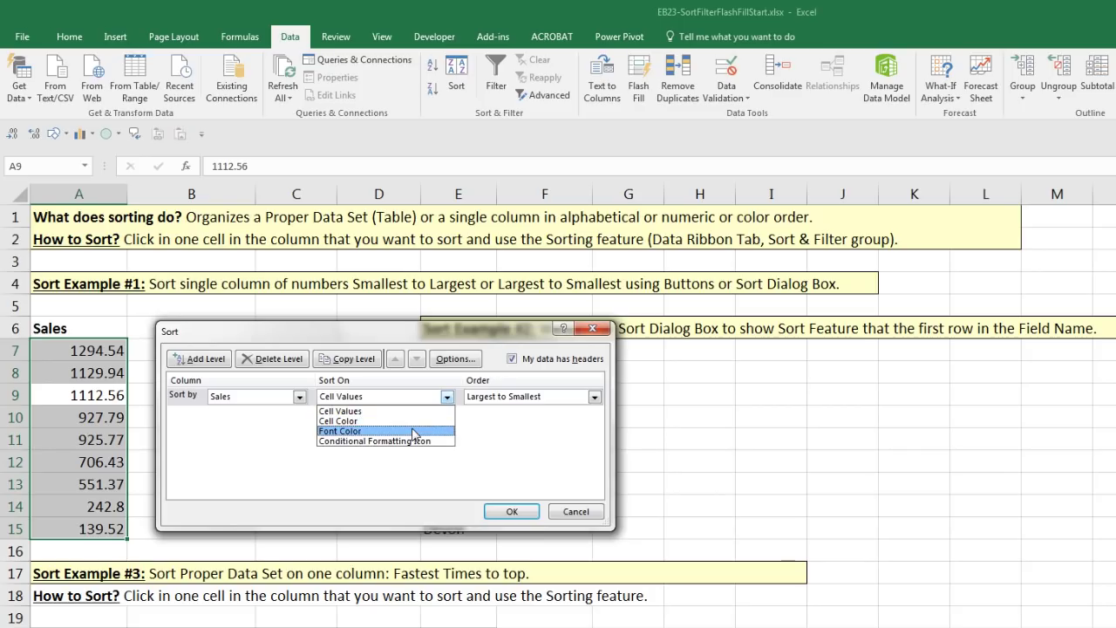
left_click(593, 397)
left_click(592, 397)
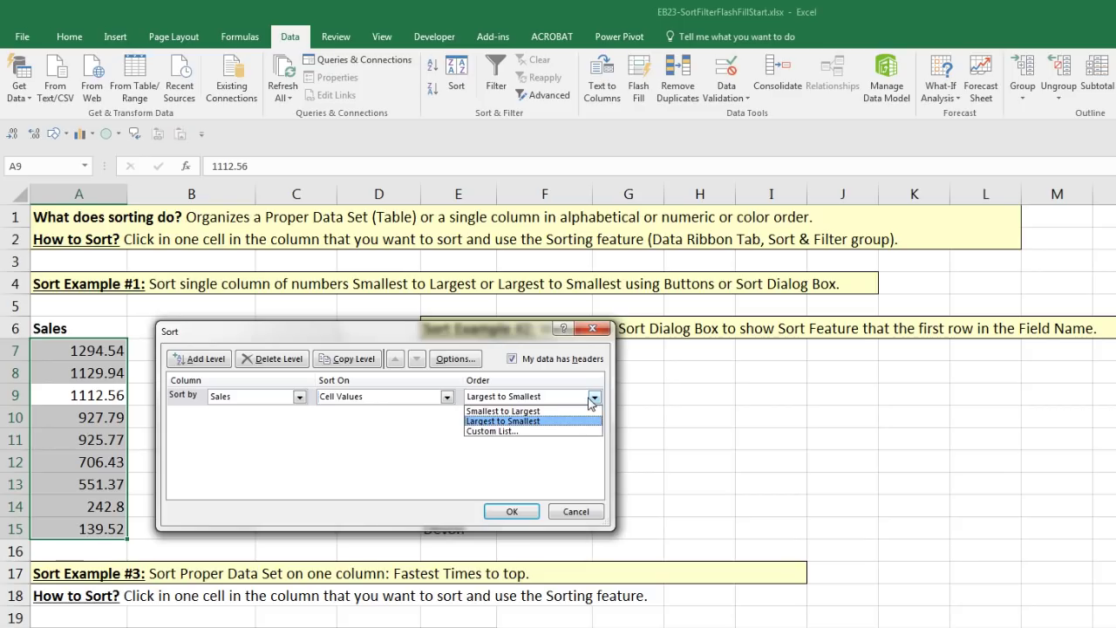
left_click(520, 411)
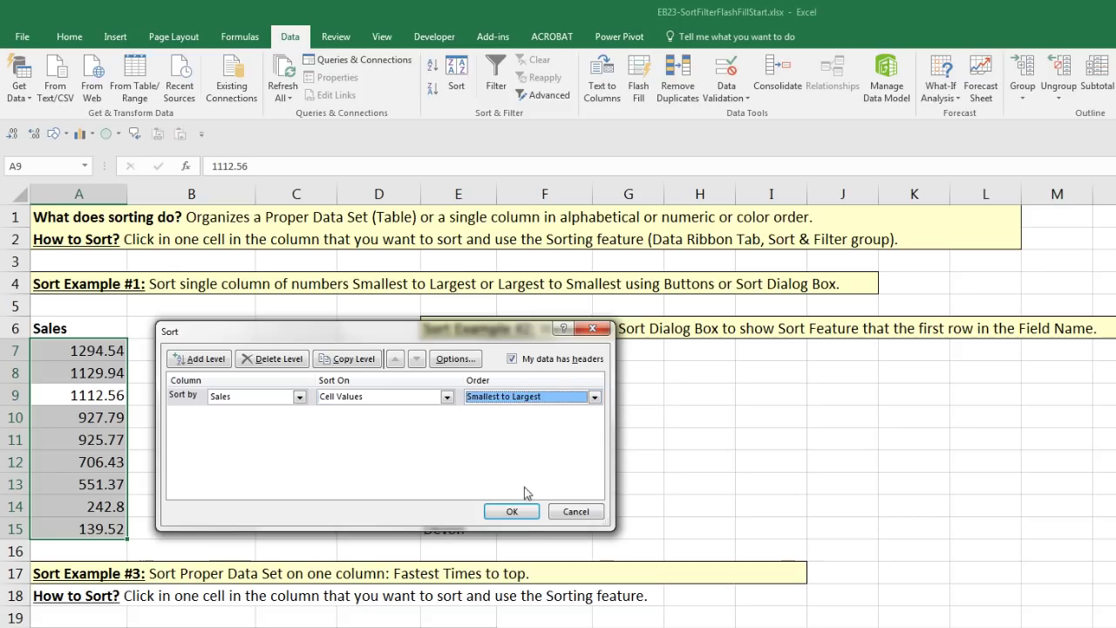
left_click(520, 514)
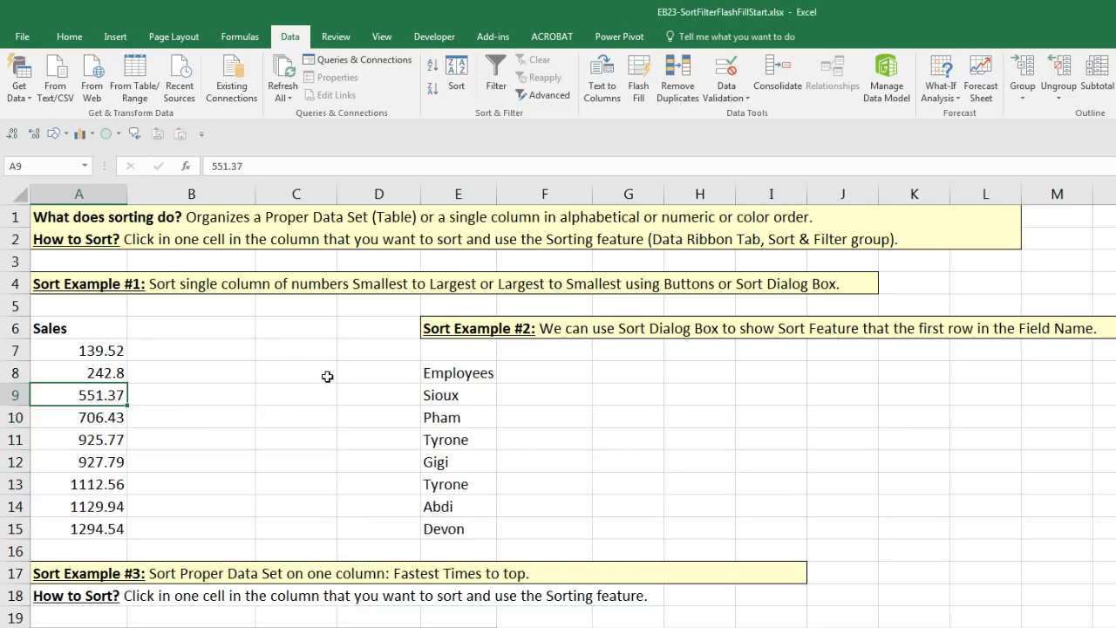
- Sort the Employees column in Sort Example #2 directly from A to Z and undo that sort
left_click(448, 395)
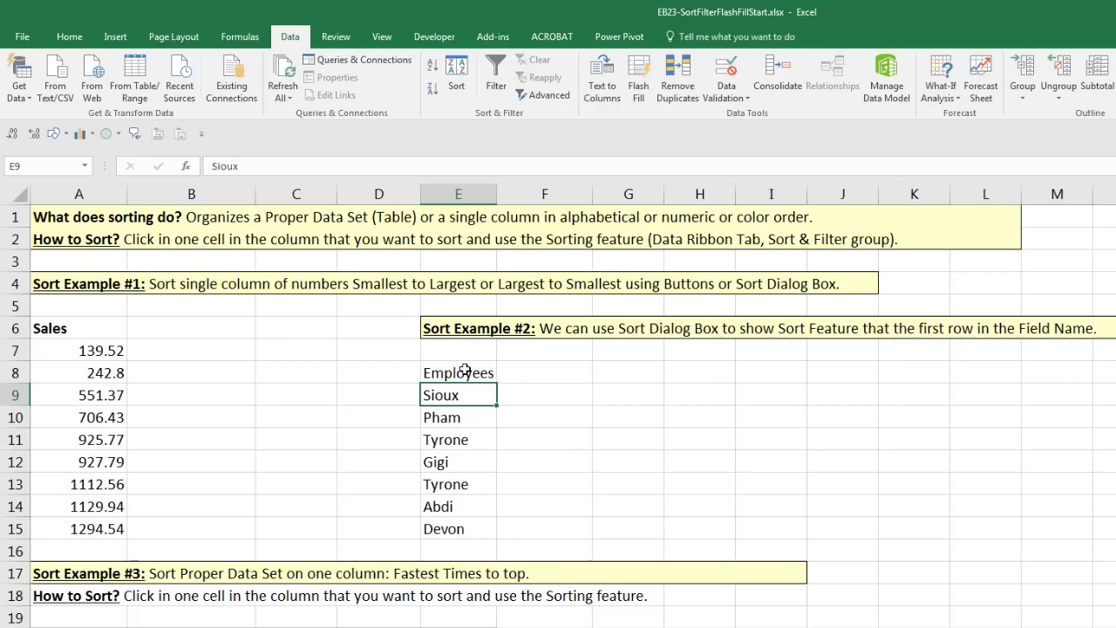
left_click(467, 435)
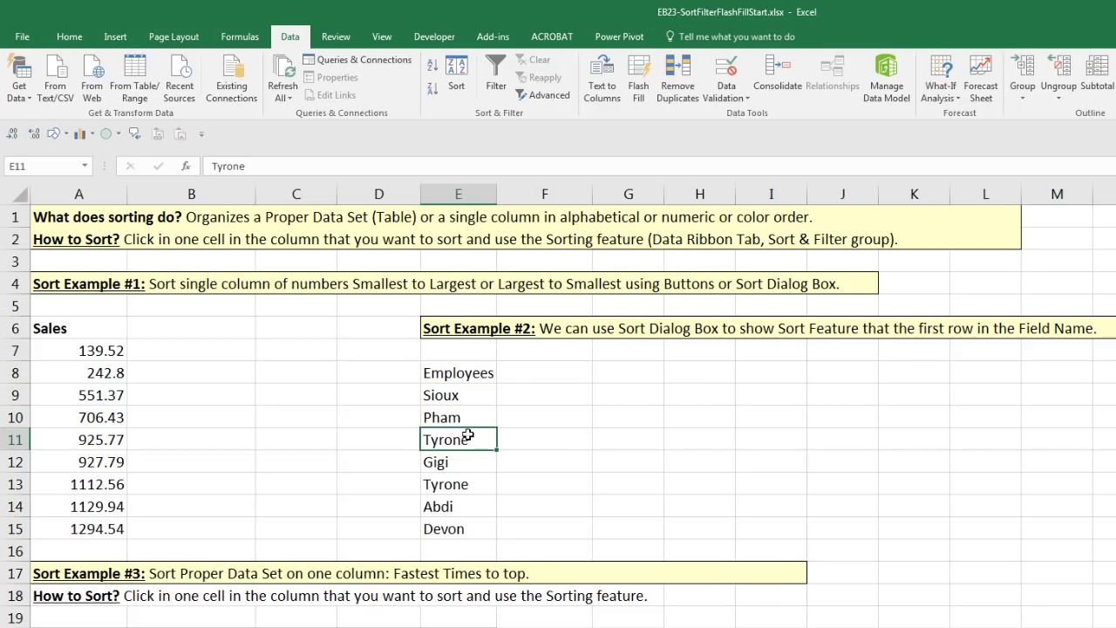
left_click(432, 67)
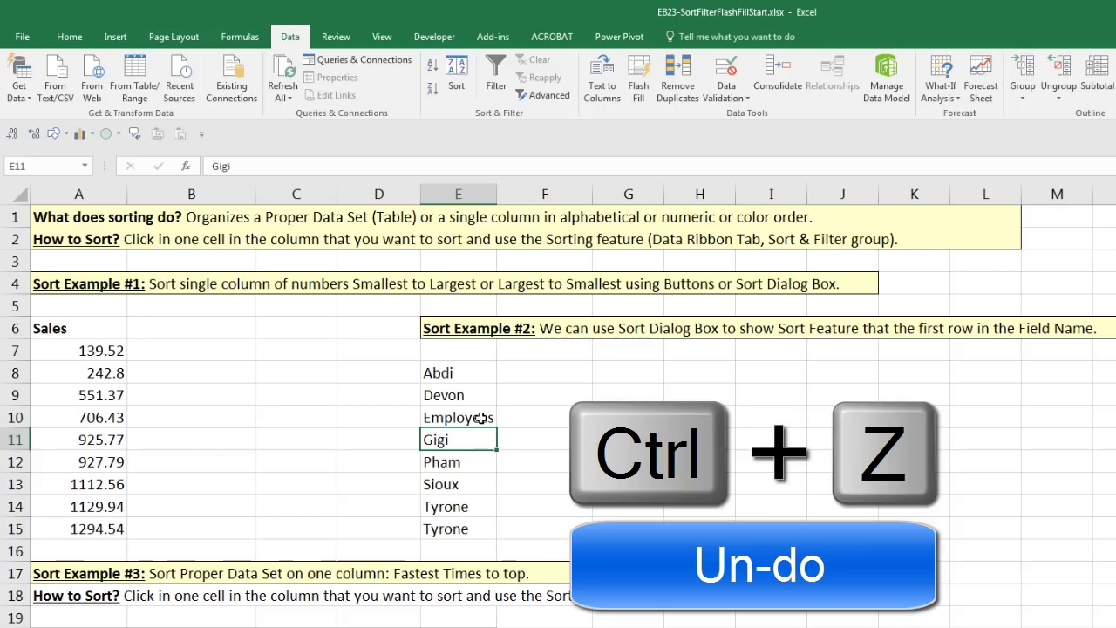
key("ctrl+z")
- Use the Sort dialog to sort the Employees column A to Z, marking the data as having headers
left_click(463, 394)
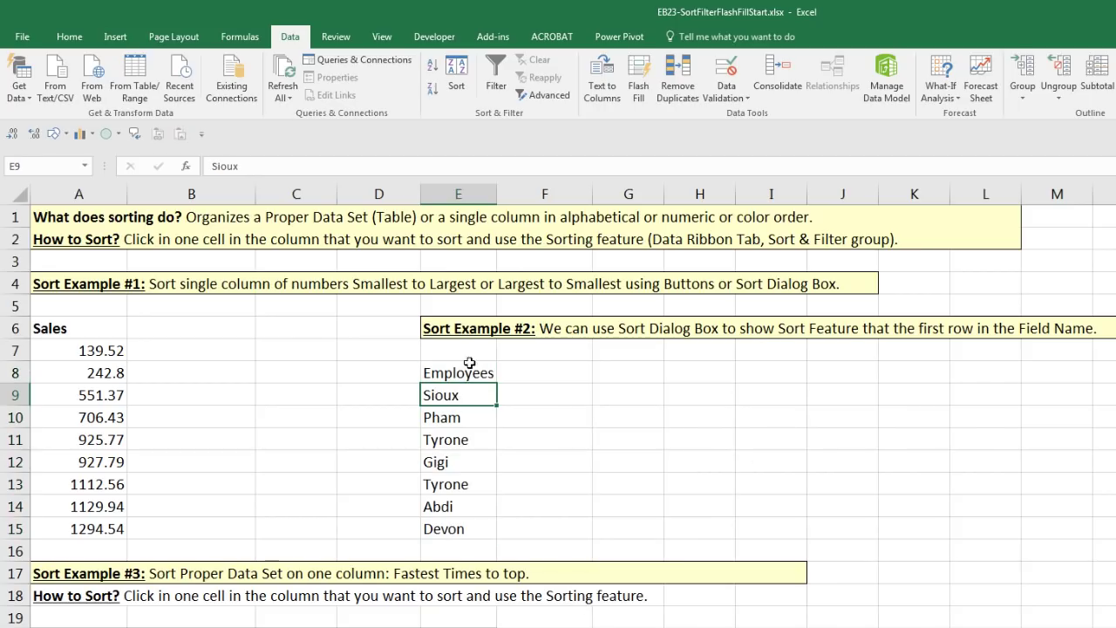
left_click(459, 81)
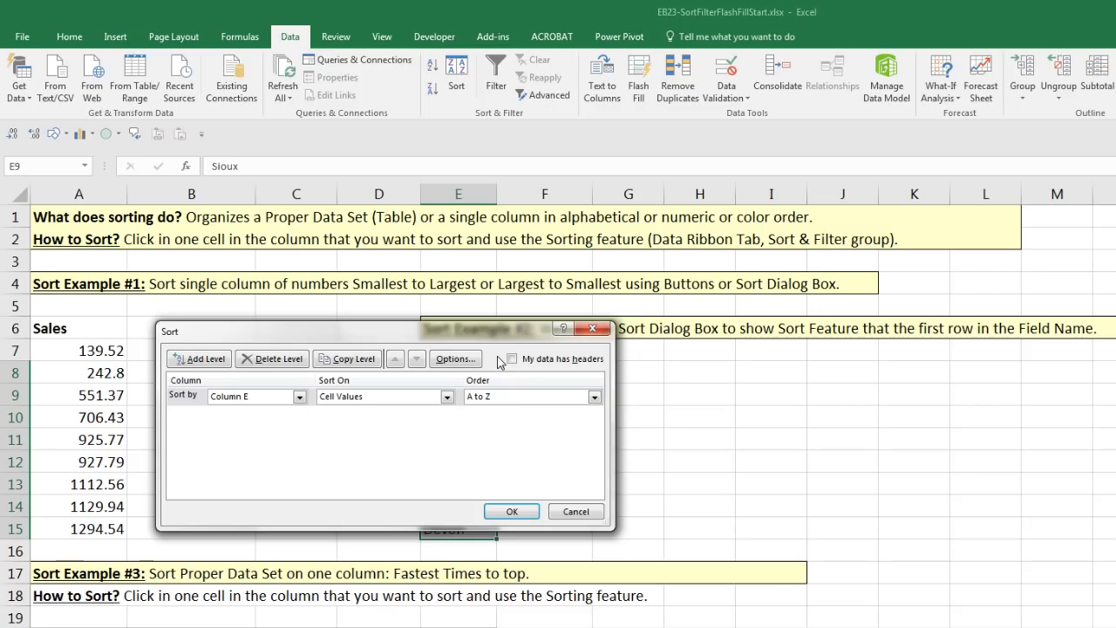
left_click(511, 359)
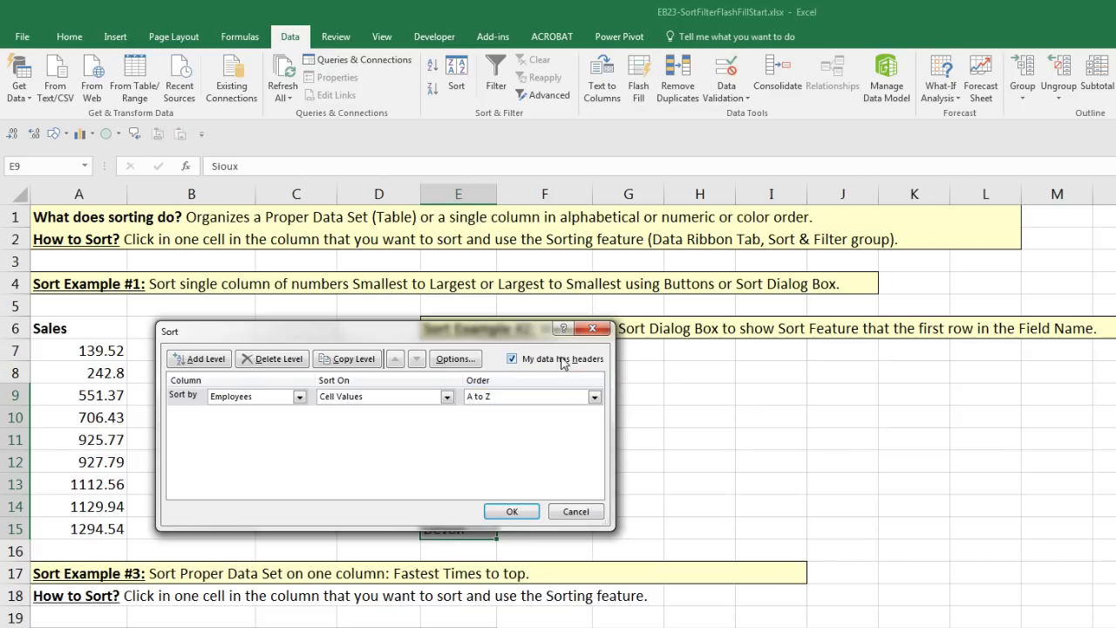
left_click_drag(424, 338, 784, 348)
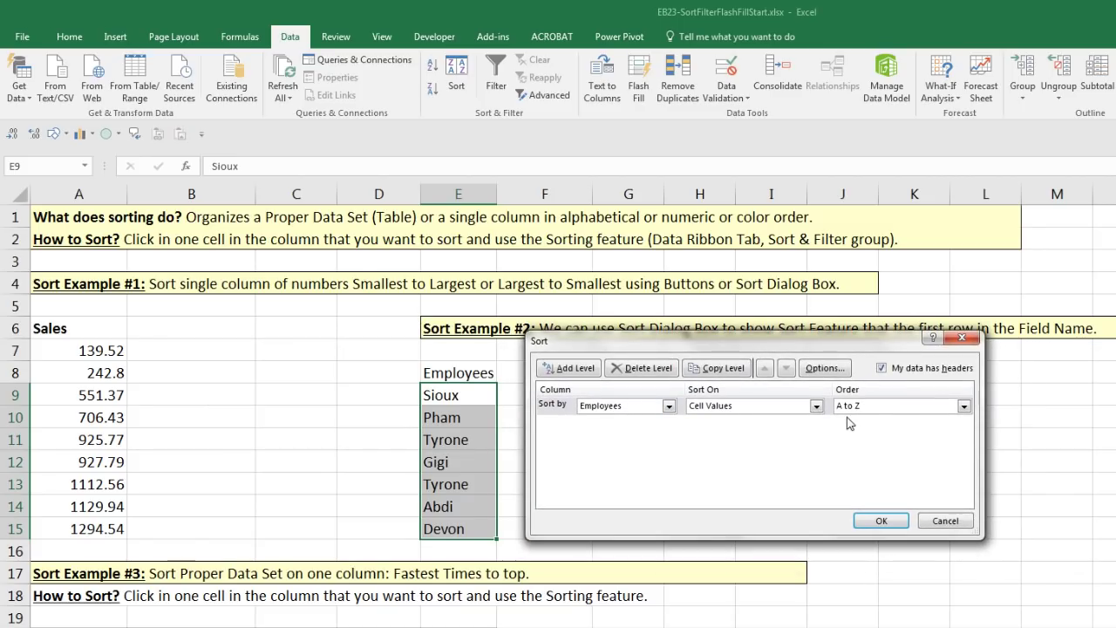
left_click(879, 521)
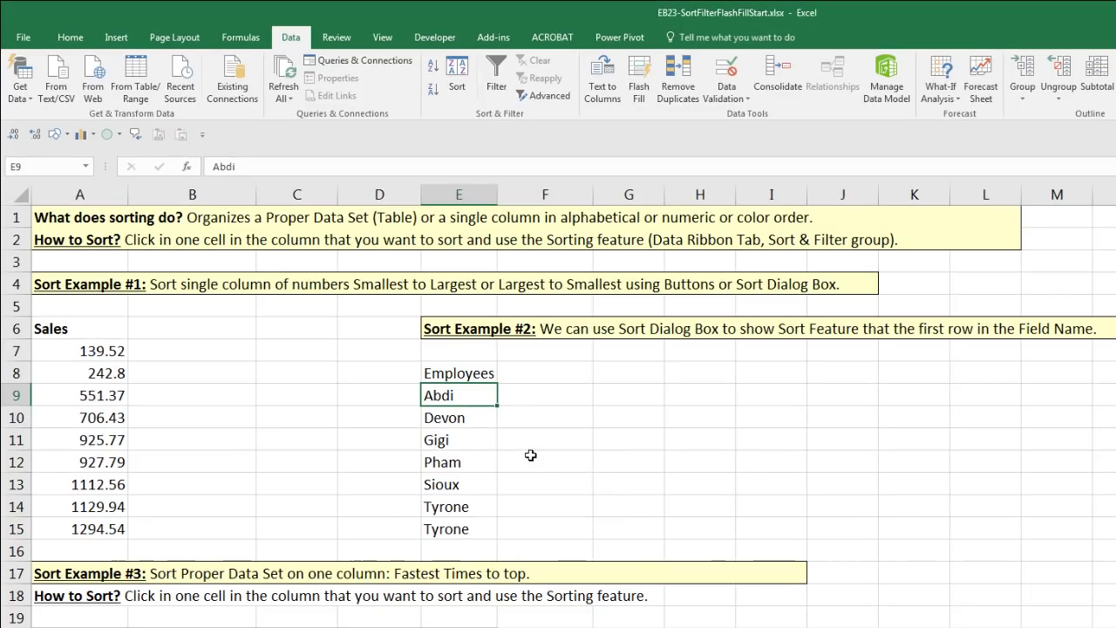
- Sort the BMX race table in Sort Example #3 by its Time column from smallest to largest
scroll(538, 464, "down", 4)
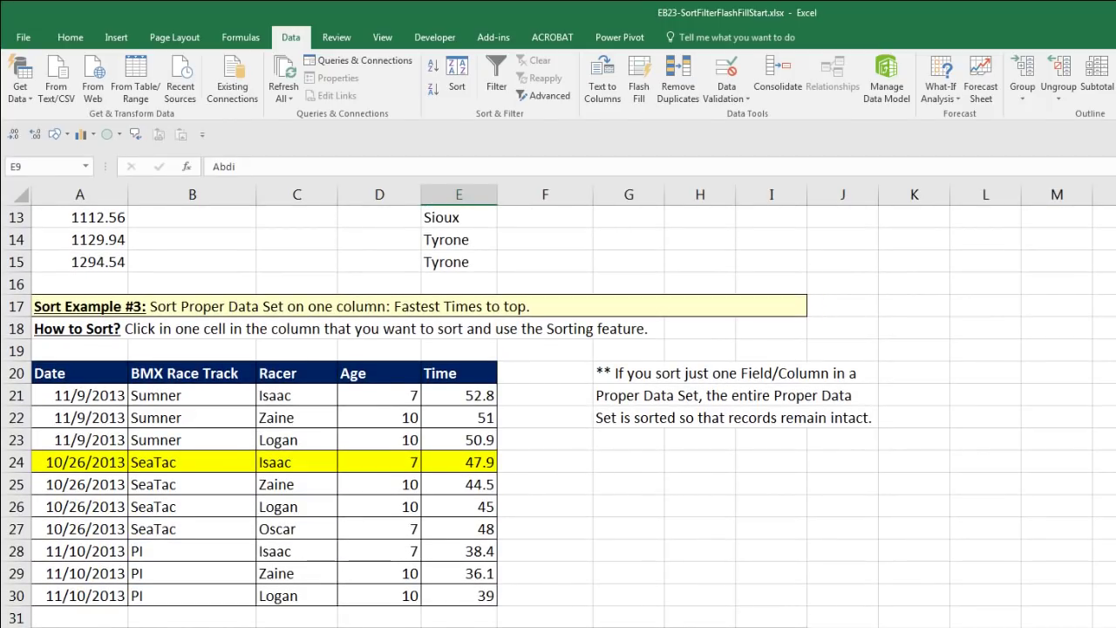
scroll(640, 476, "down", 2)
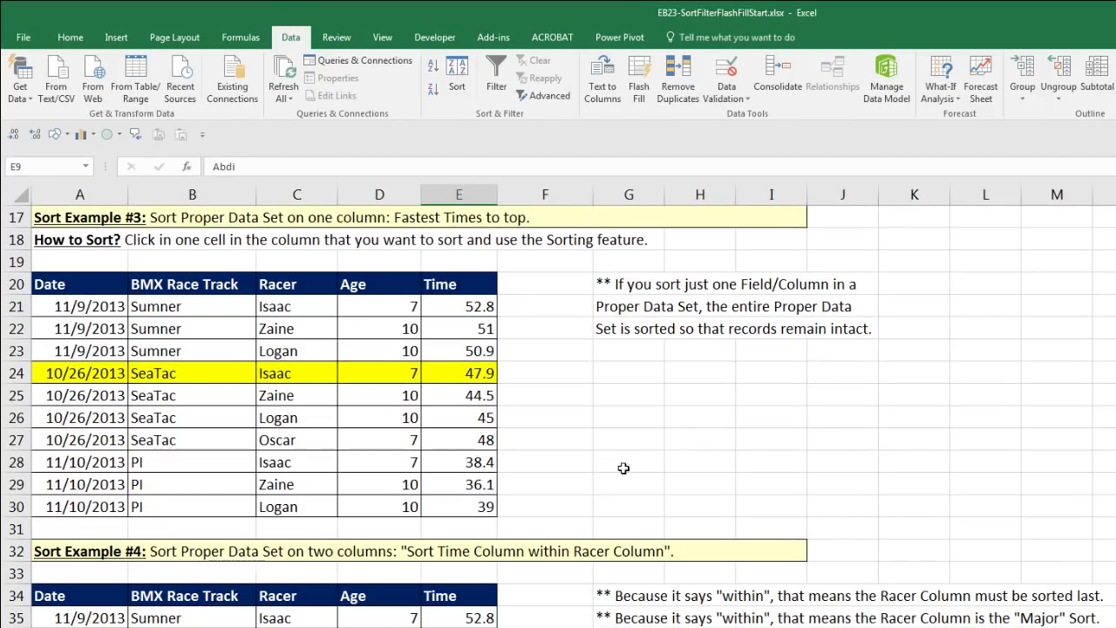
left_click(459, 349)
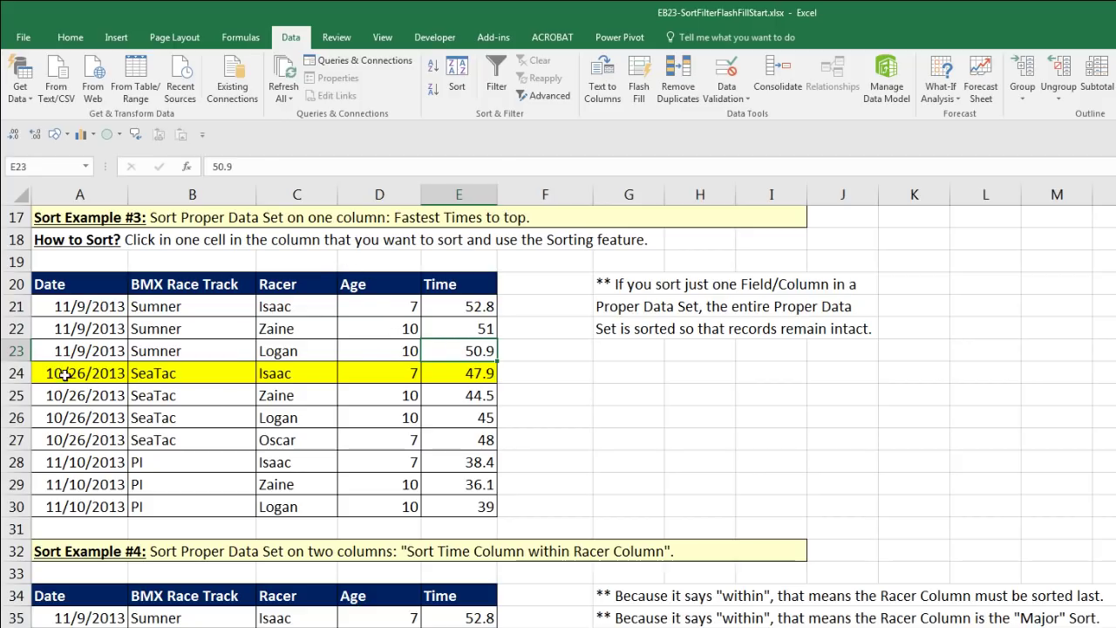
left_click_drag(54, 373, 451, 372)
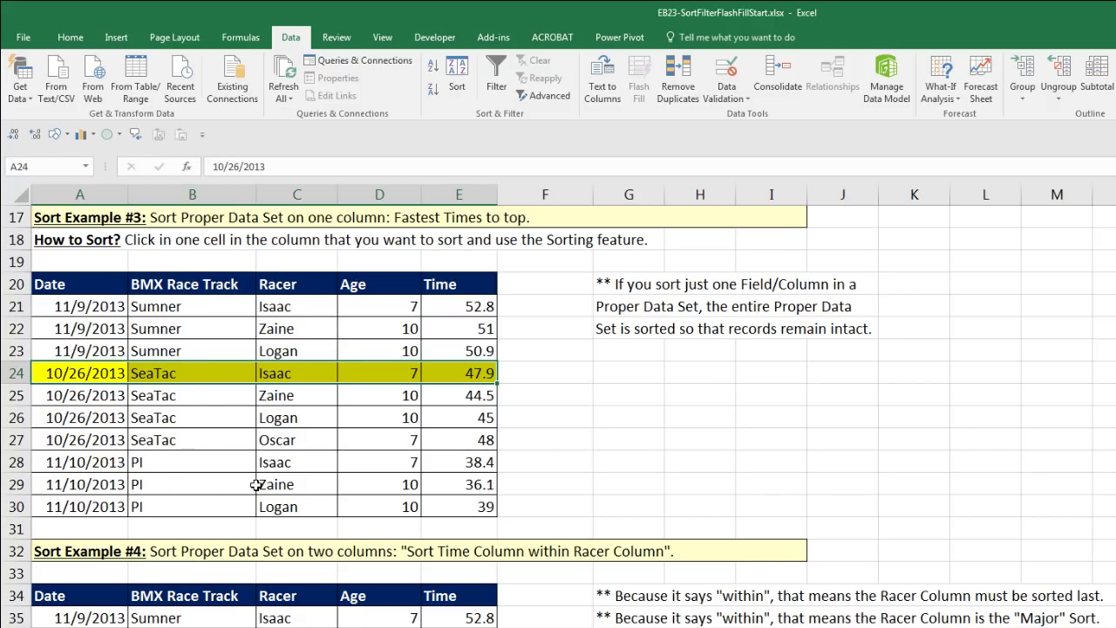
left_click(454, 327)
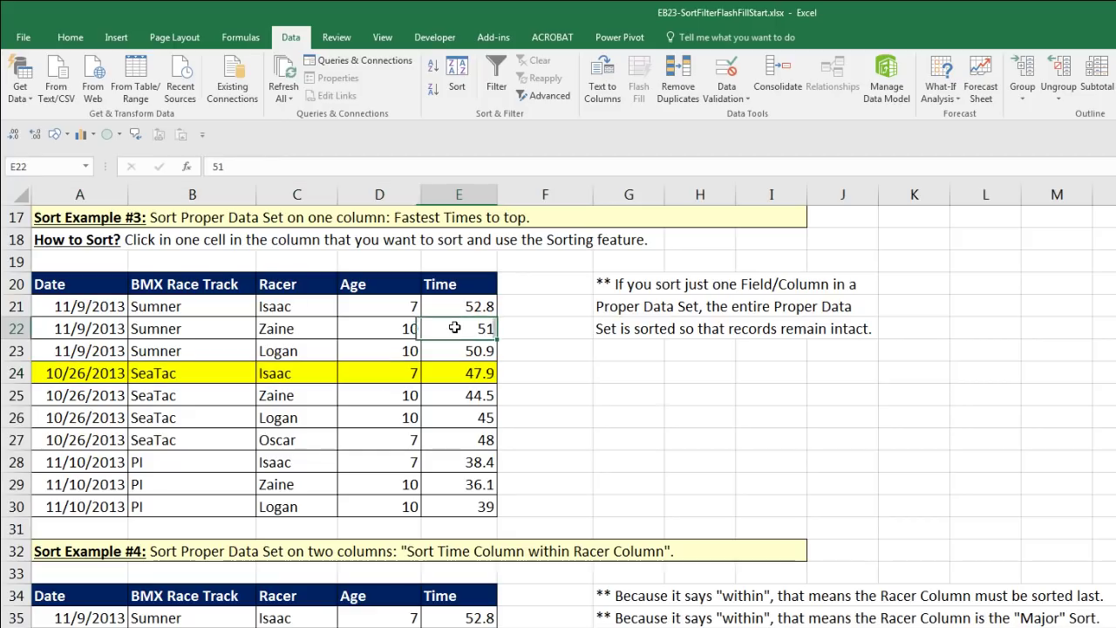
left_click(438, 72)
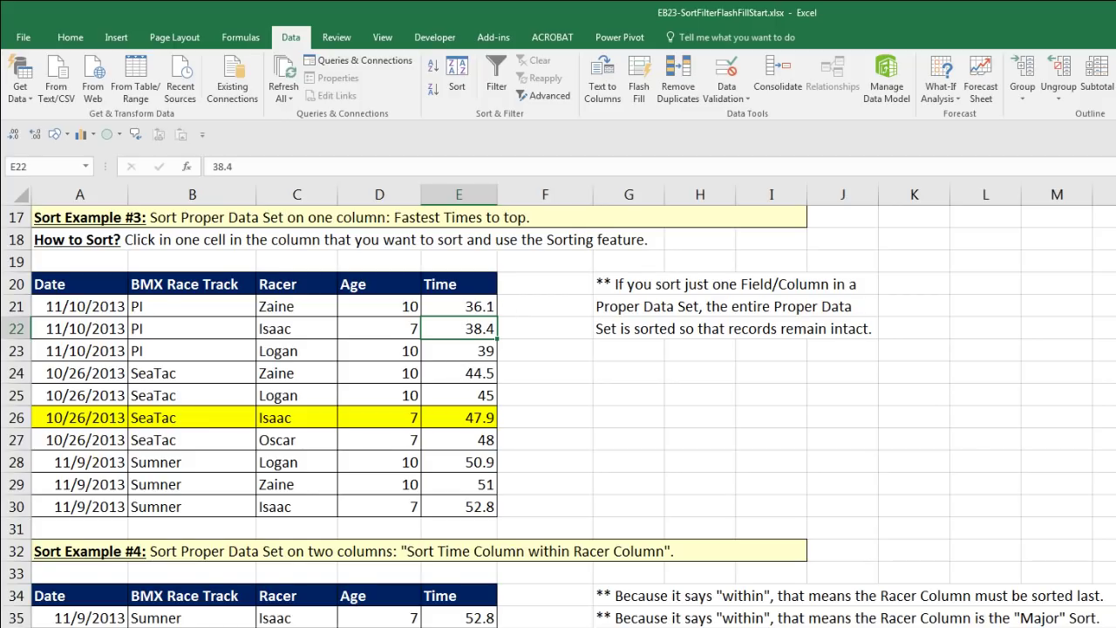
- Sort the race table in Sort Example #4 by its Time column from smallest to largest
scroll(558, 415, "down", 3)
scroll(325, 239, "down", 2)
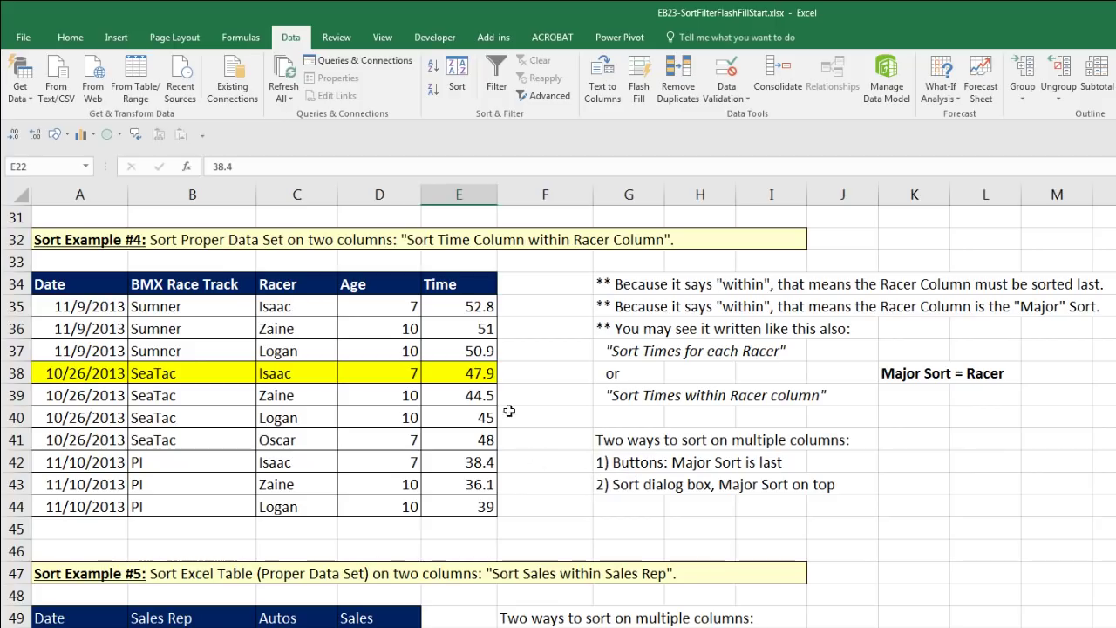
left_click(460, 333)
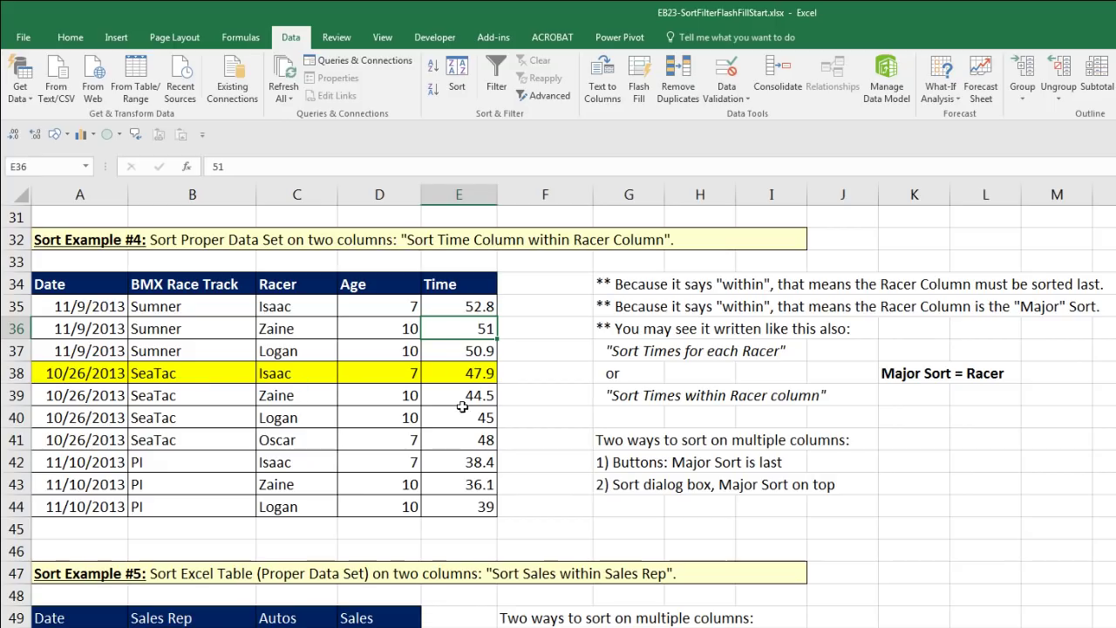
left_click(434, 68)
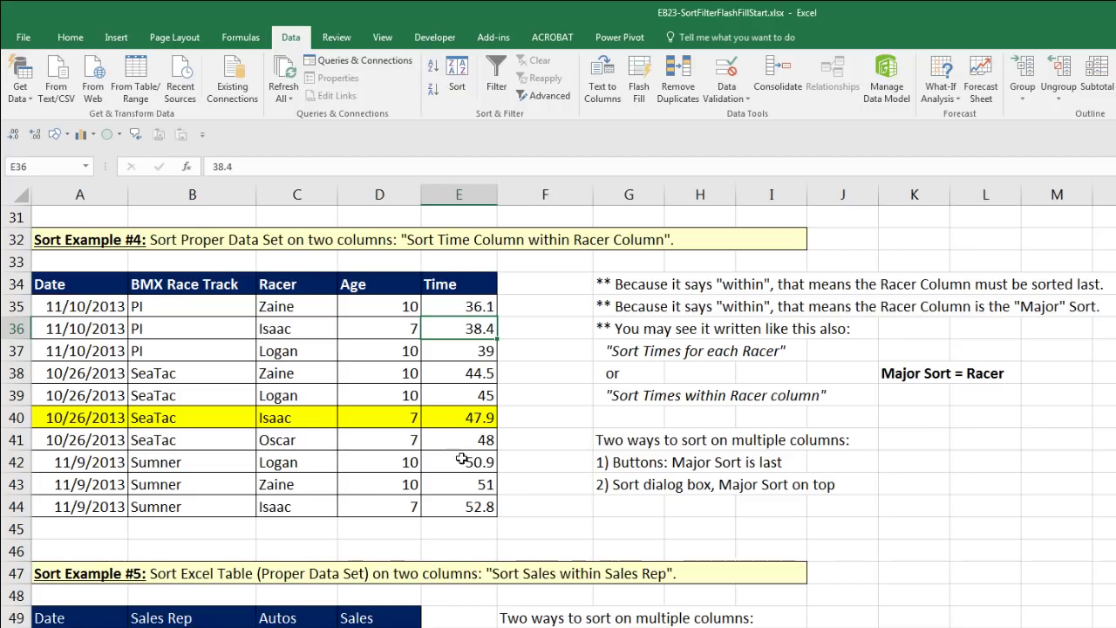
- Sort the Sort Example #4 table by Racer from A to Z as the major sort, and inspect the first two racers' times
left_click(299, 326)
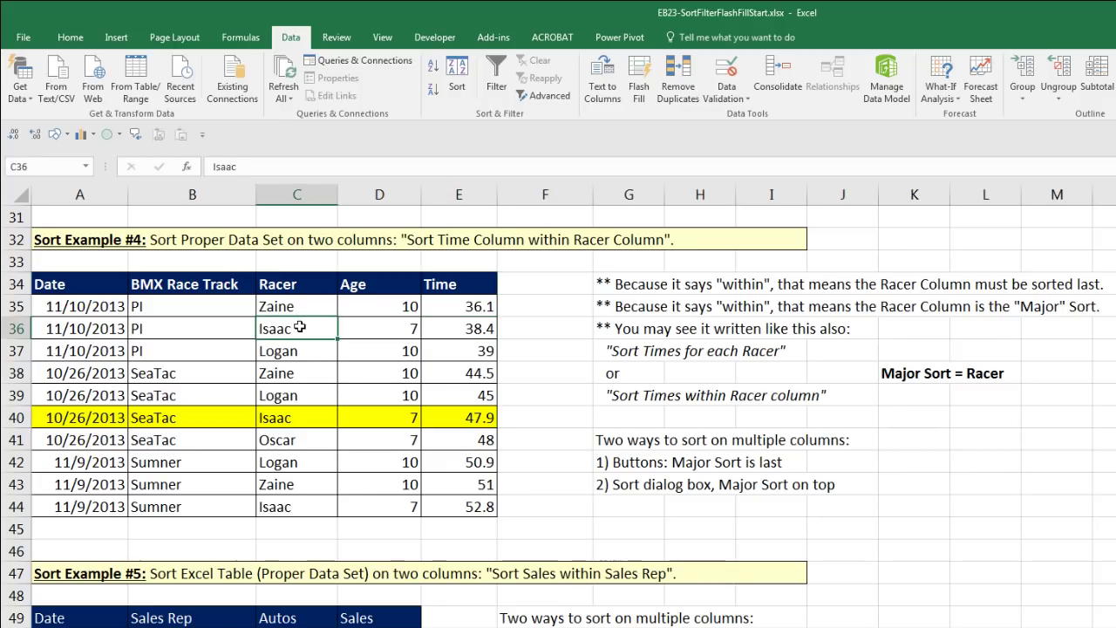
left_click(432, 66)
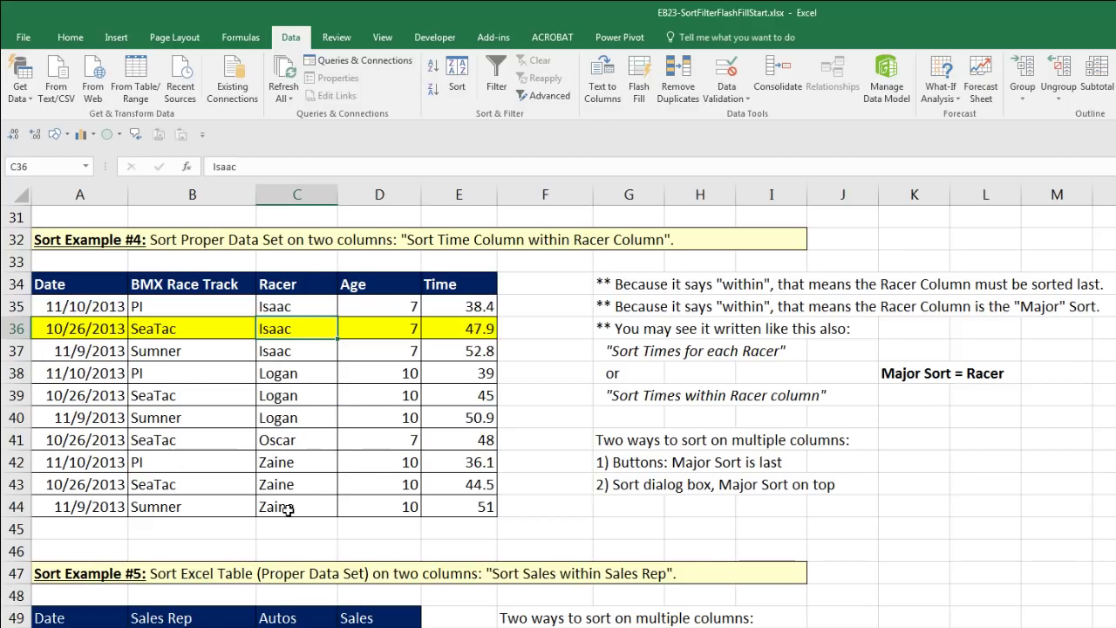
left_click_drag(297, 304, 482, 347)
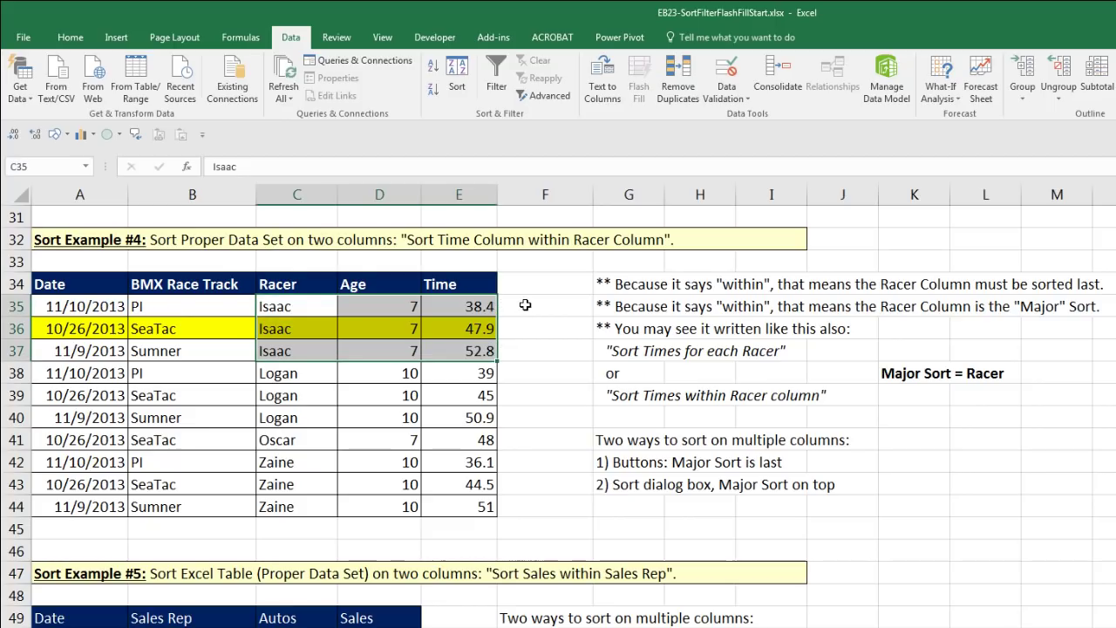
left_click_drag(300, 372, 458, 418)
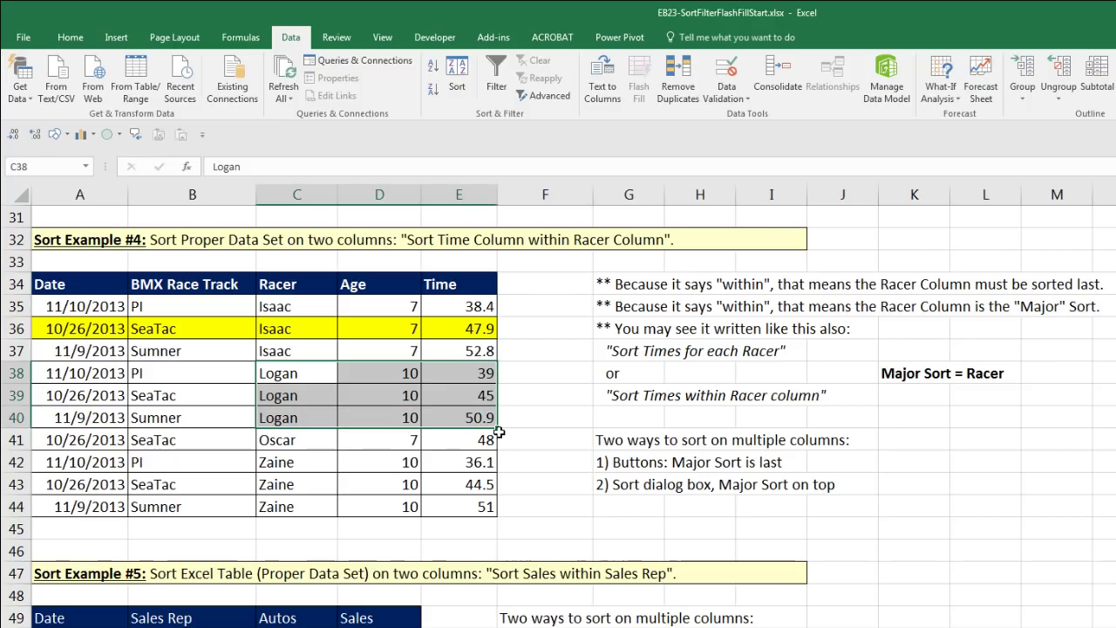
- Undo the Racer and Time sorts on the Sort Example #4 table
left_click(585, 527)
key("ctrl+z")
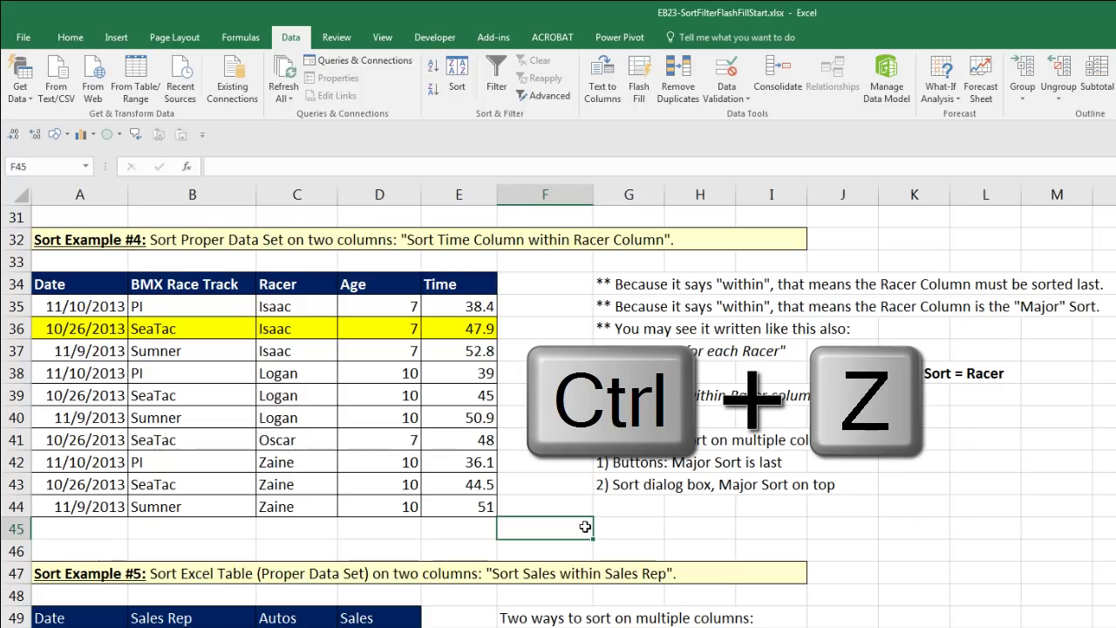
key("ctrl+z")
key("ctrl+z")
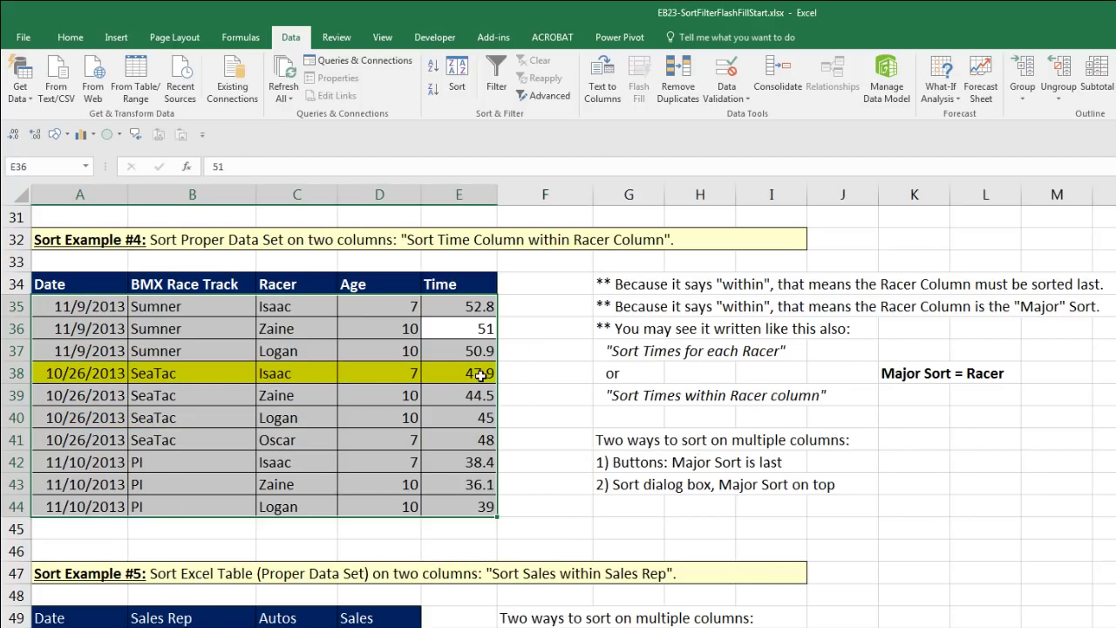
- Use the Sort dialog to sort the Sort Example #4 table by Racer A to Z, then by Time smallest to largest
left_click(384, 331)
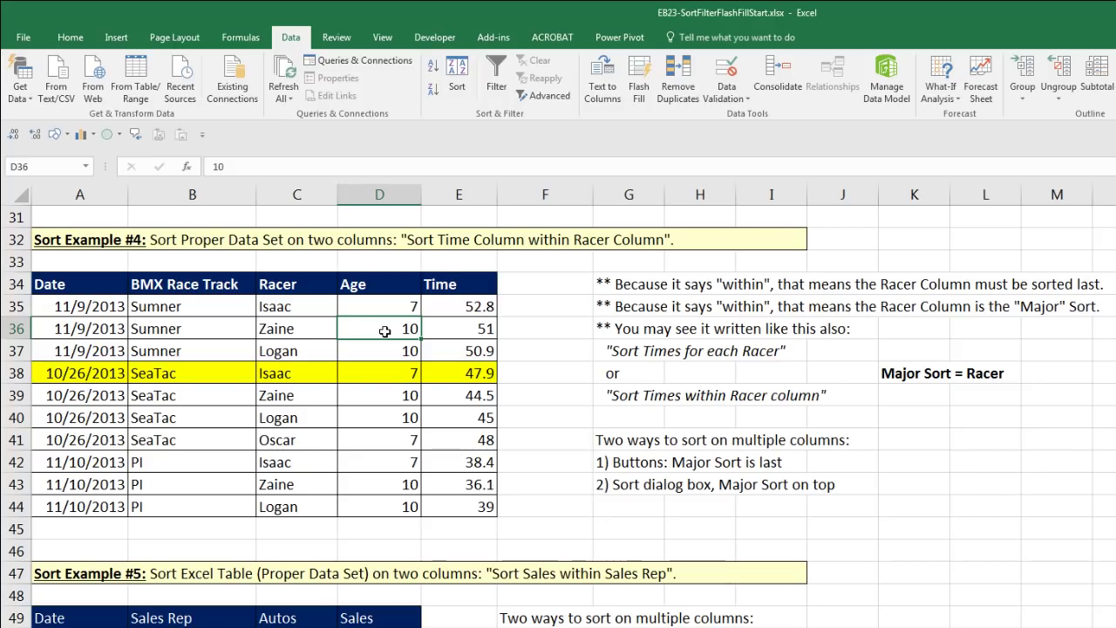
left_click(459, 86)
left_click_drag(689, 353, 477, 397)
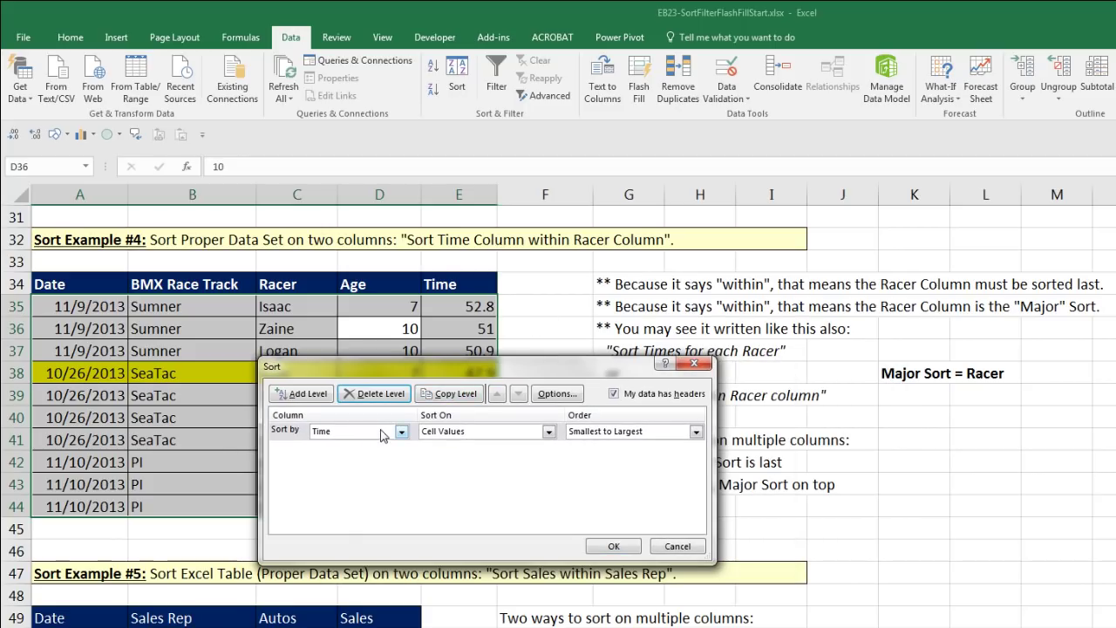
left_click(401, 432)
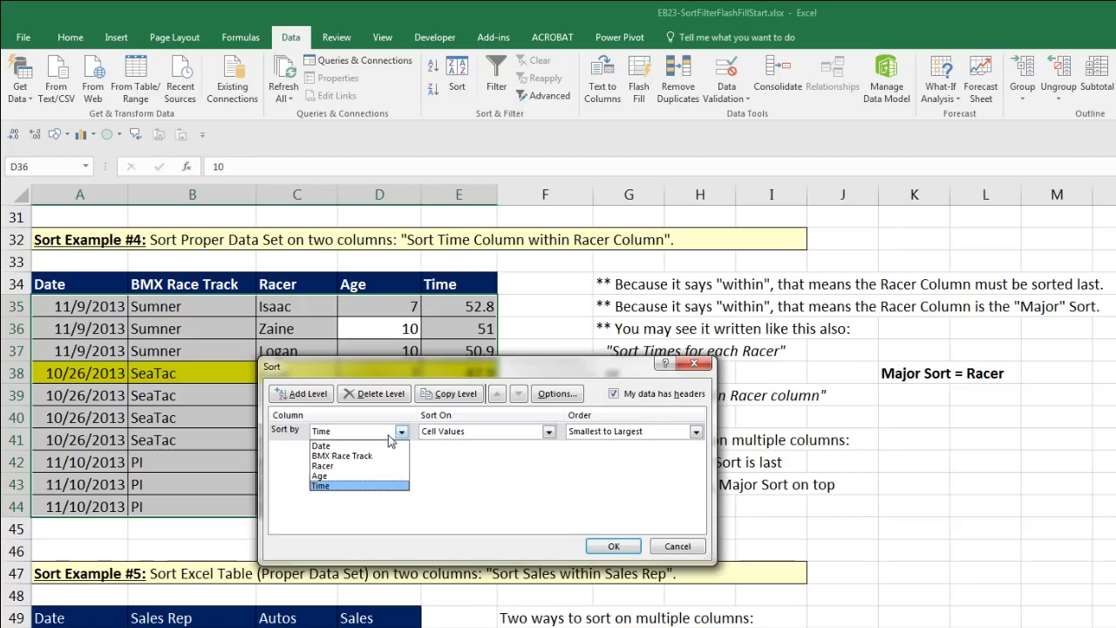
left_click(339, 466)
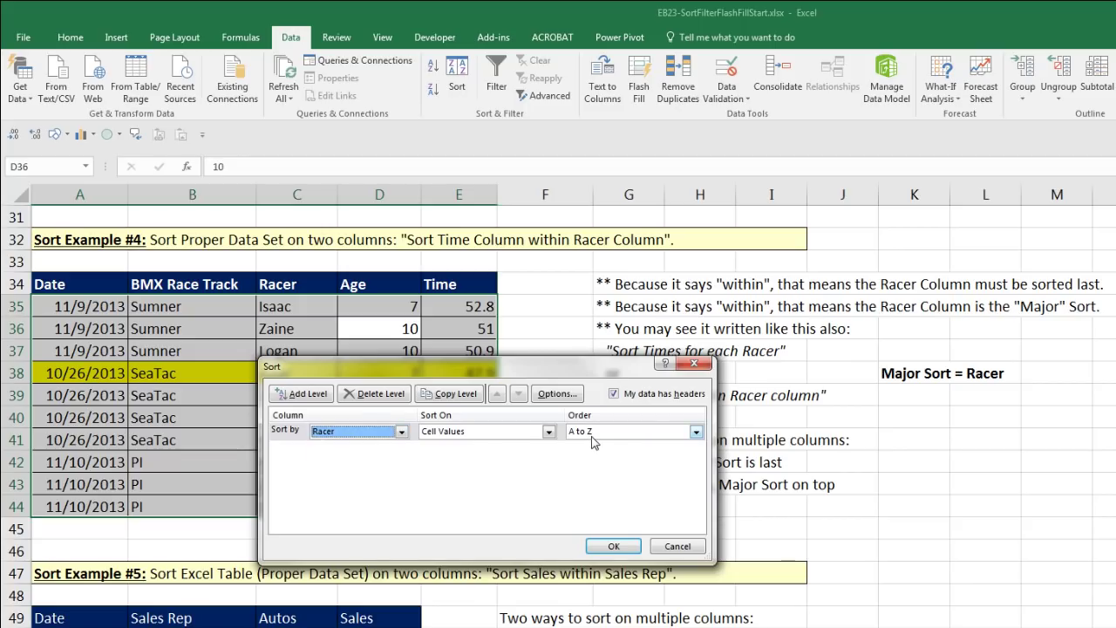
left_click(305, 394)
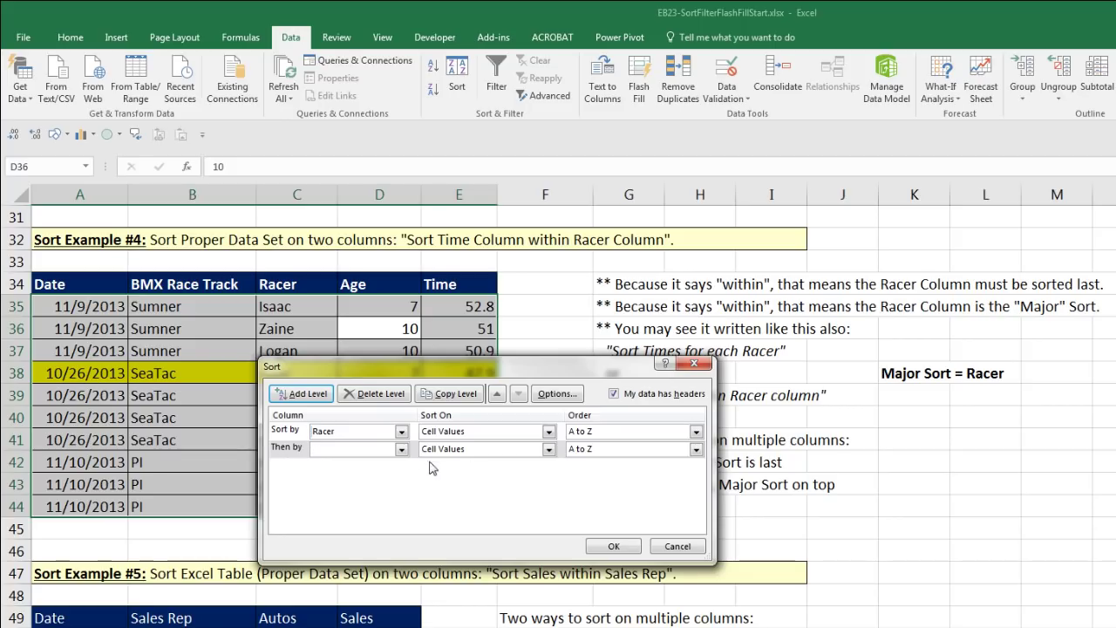
left_click(401, 449)
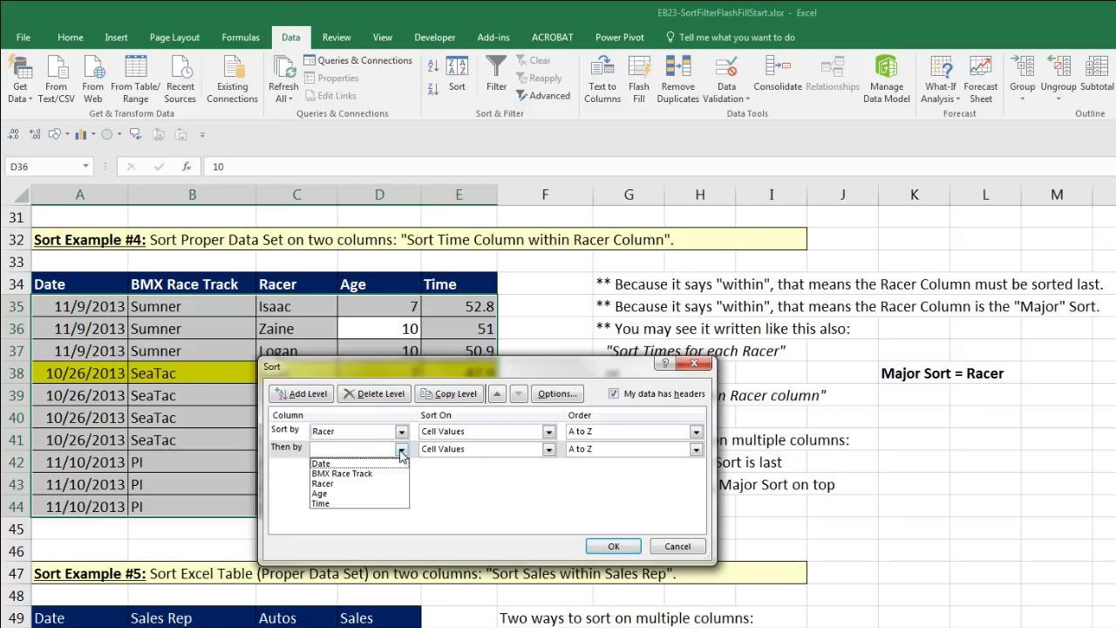
left_click(336, 501)
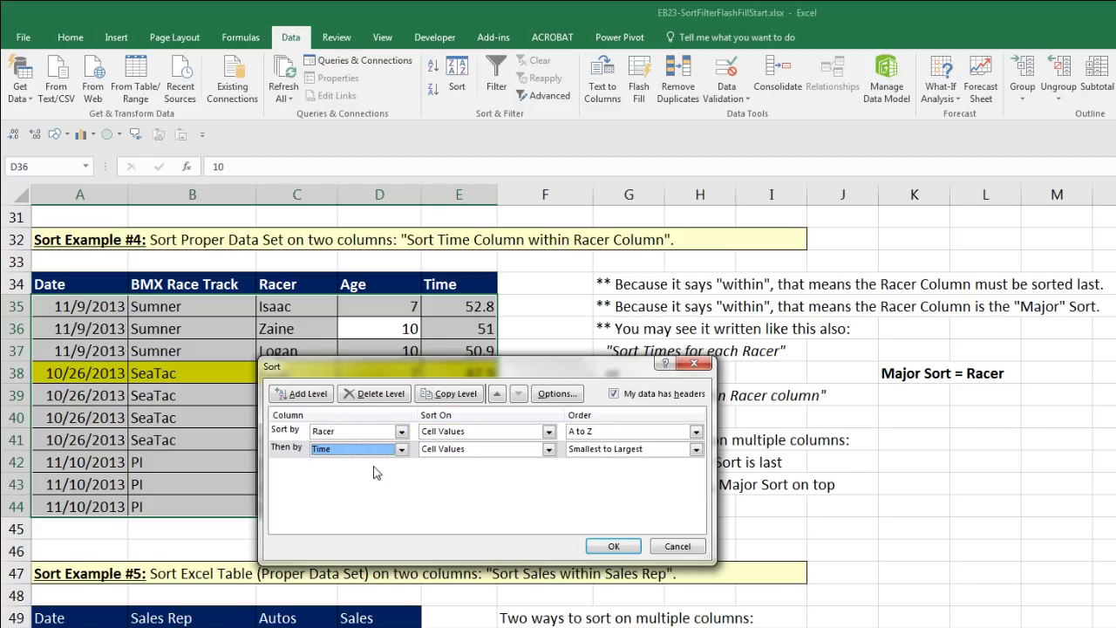
left_click(613, 546)
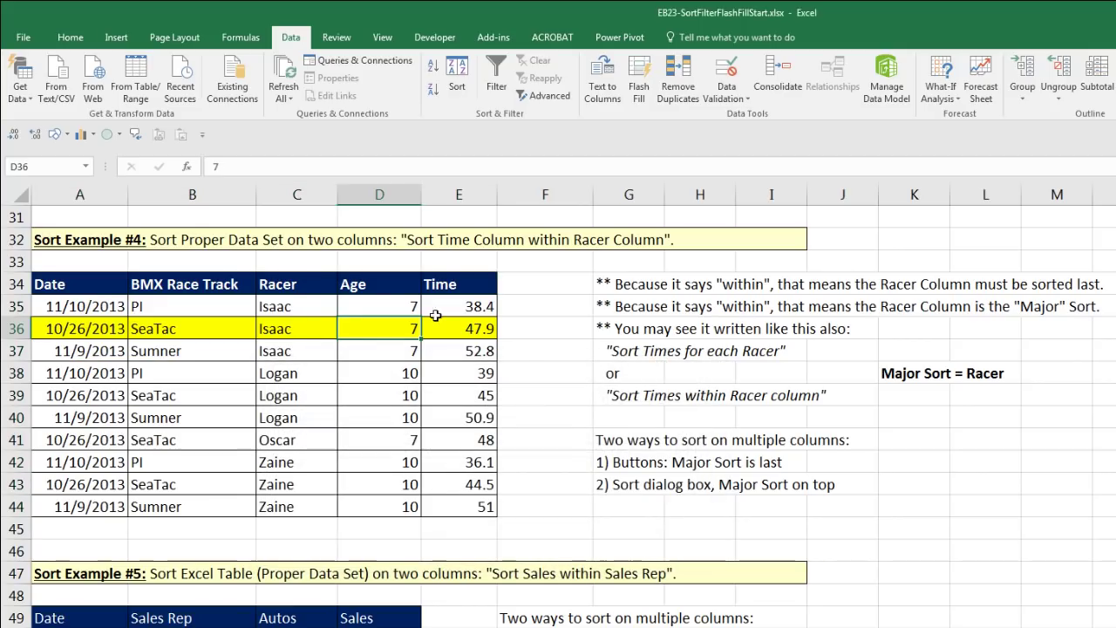
- Examine the order of the times within each of the first two racers in the Sort Example #4 table
left_click_drag(292, 307, 463, 353)
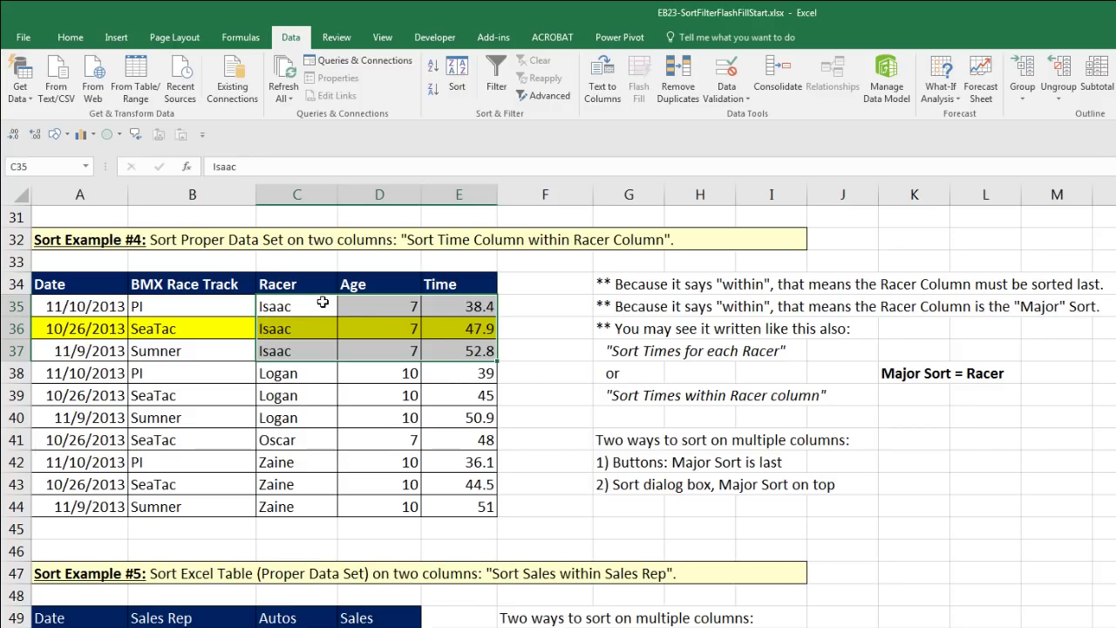
left_click_drag(294, 375, 462, 419)
left_click_drag(486, 374, 486, 415)
left_click(569, 462)
left_click(577, 486)
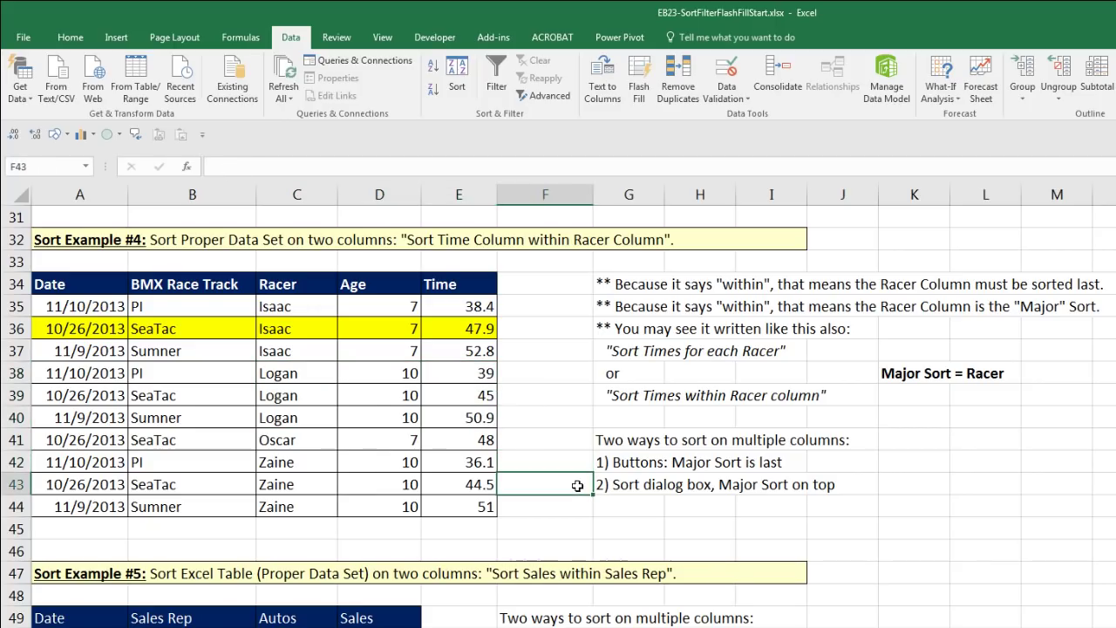
left_click(471, 349)
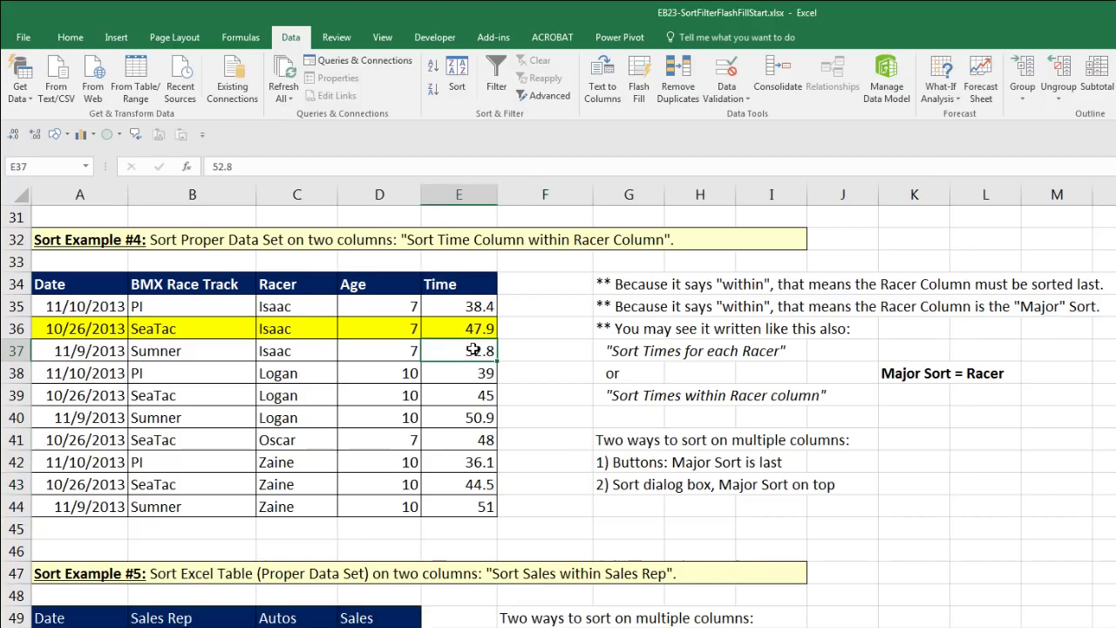
left_click(303, 359)
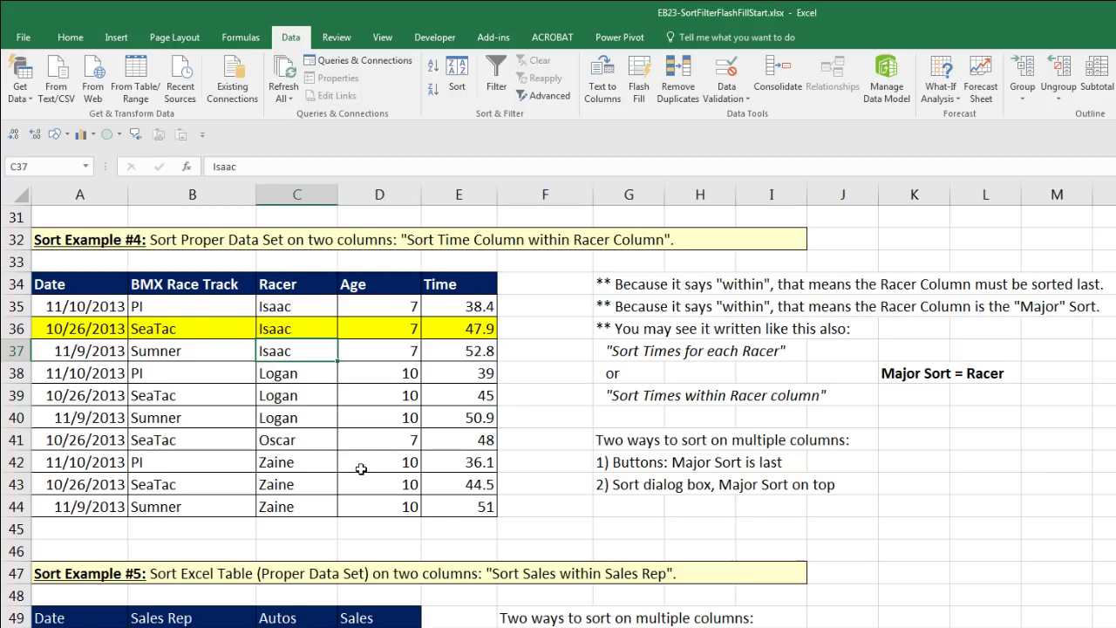
- Convert the Sort Example #5 data set, A49:D71, into an Excel table with headers
scroll(471, 514, "down", 5)
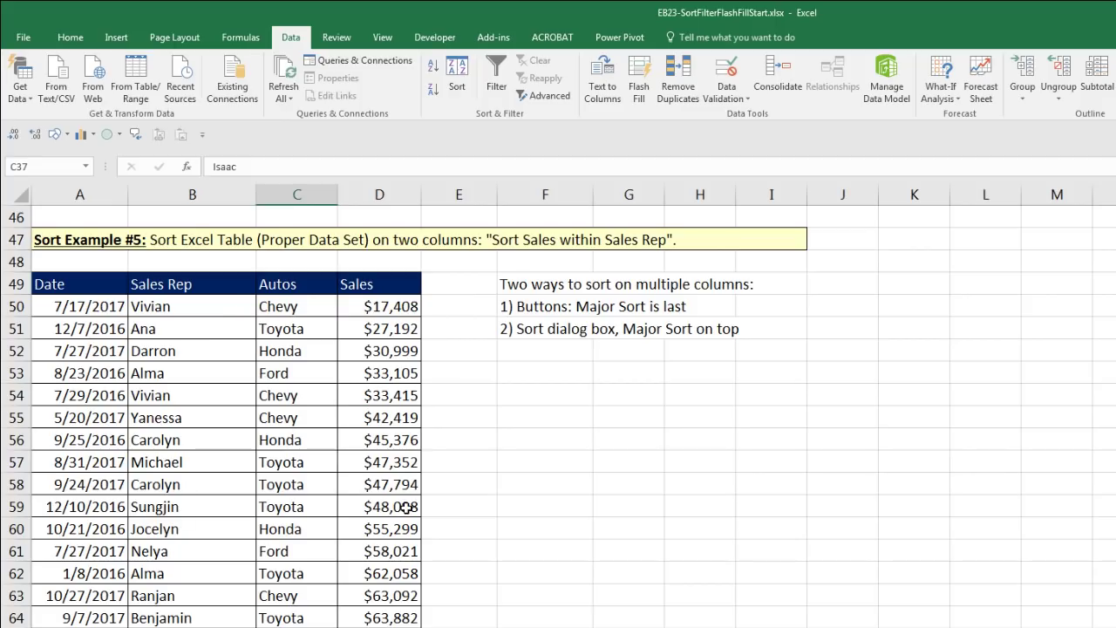
left_click(240, 322)
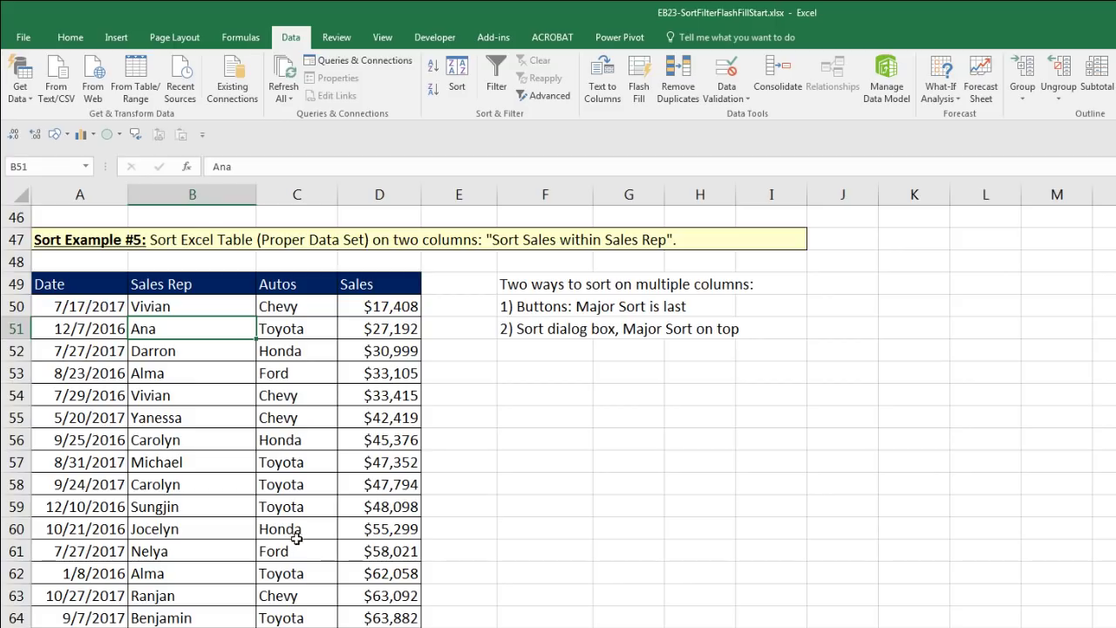
key("ctrl+t")
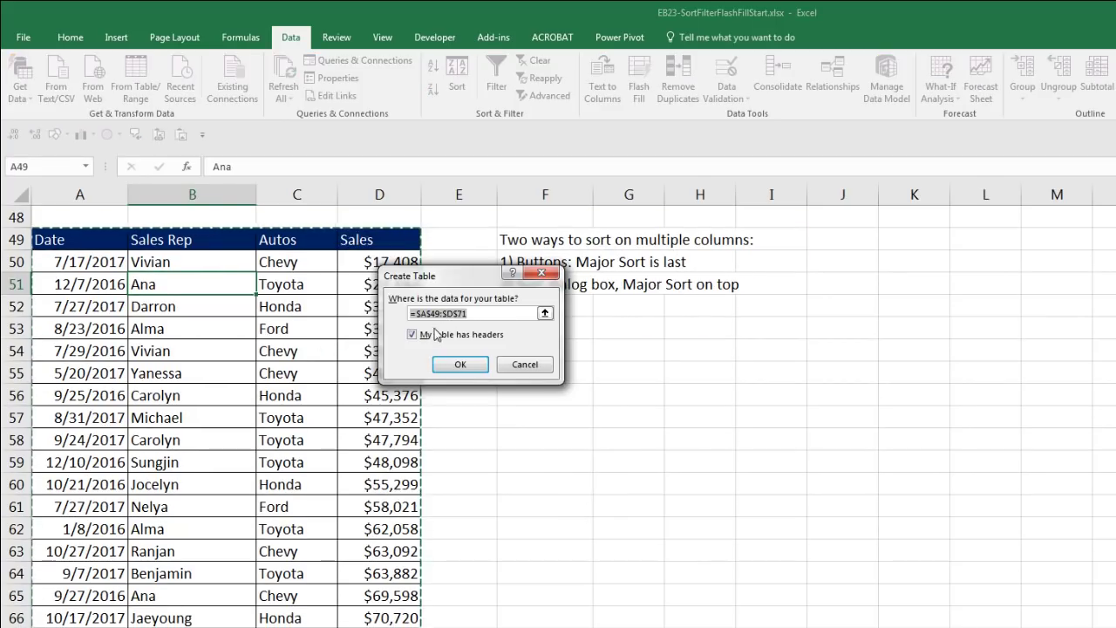
left_click(462, 366)
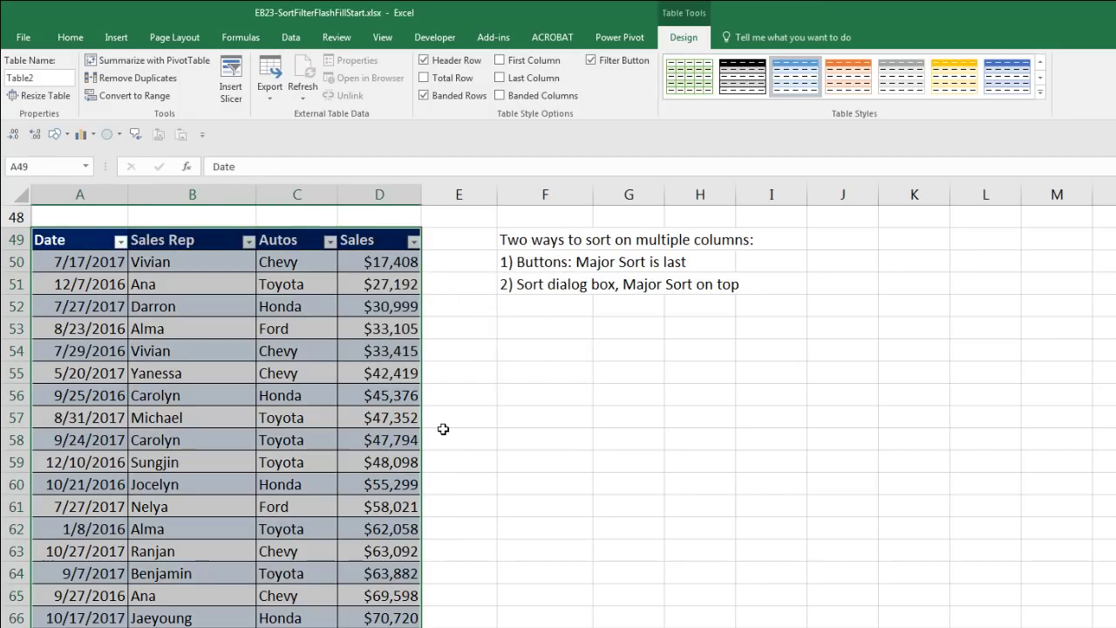
- Sort the Sort Example #5 table by its Sales column from largest to smallest
scroll(444, 425, "up", 2)
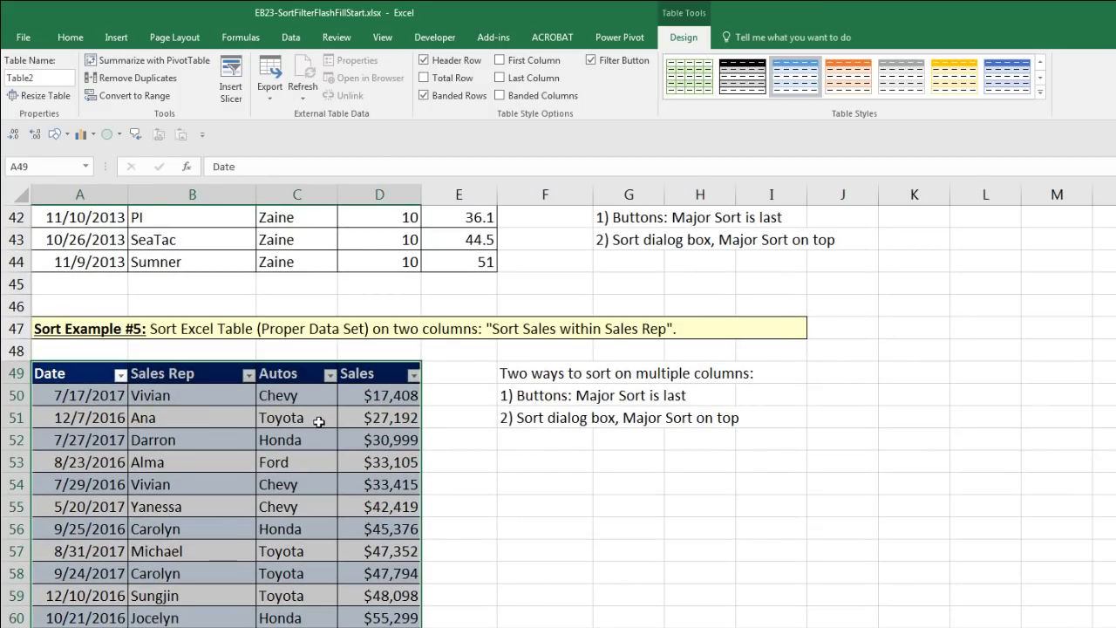
left_click(209, 424)
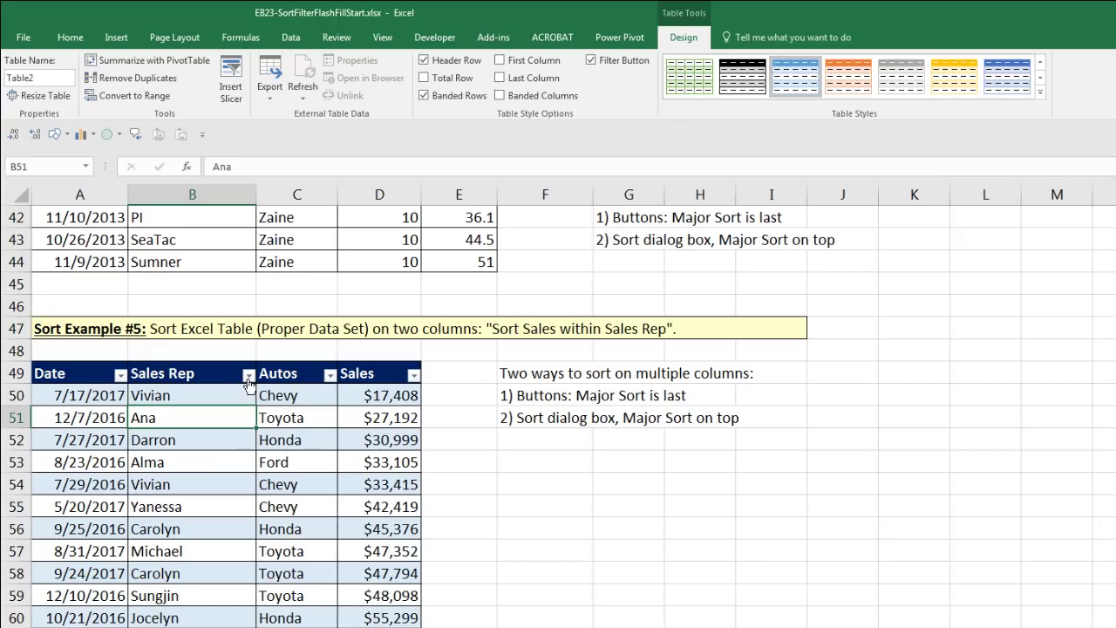
left_click(414, 376)
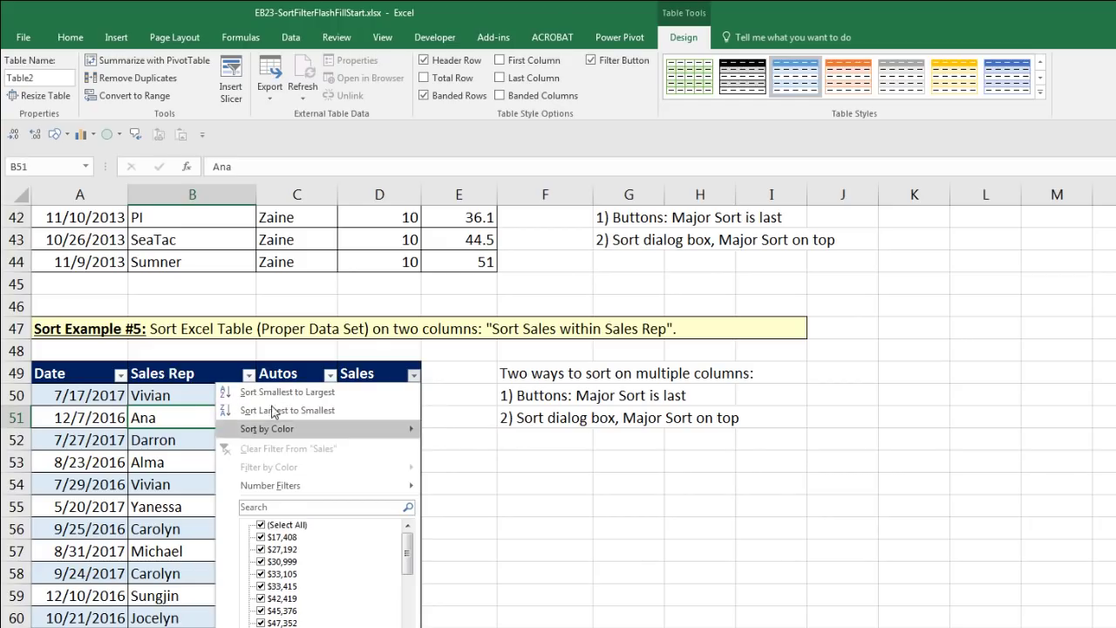
left_click(272, 376)
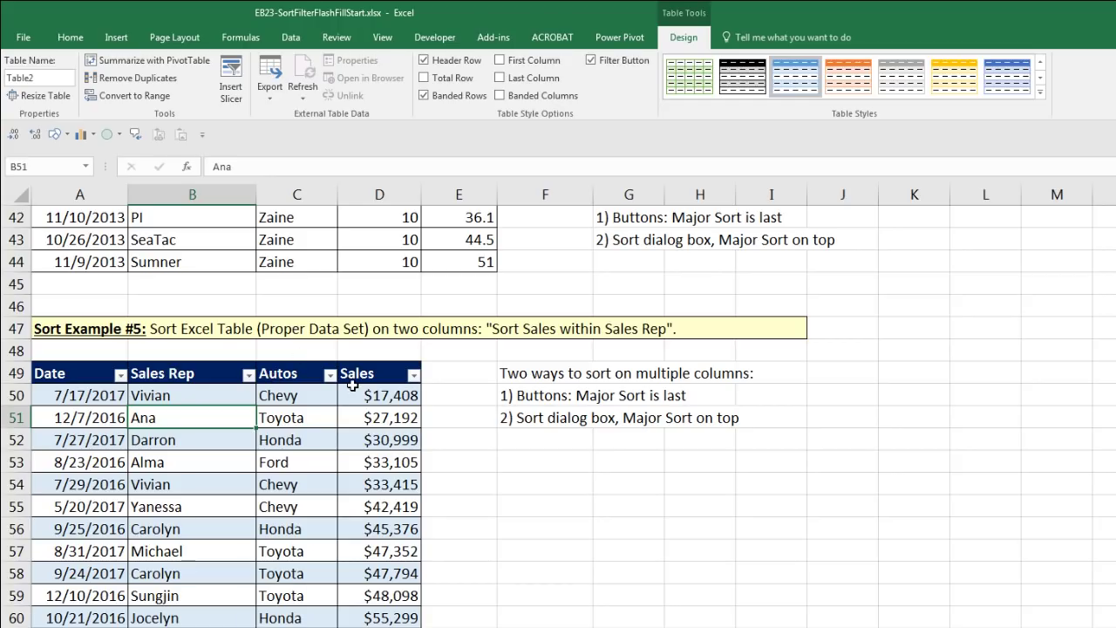
left_click(415, 377)
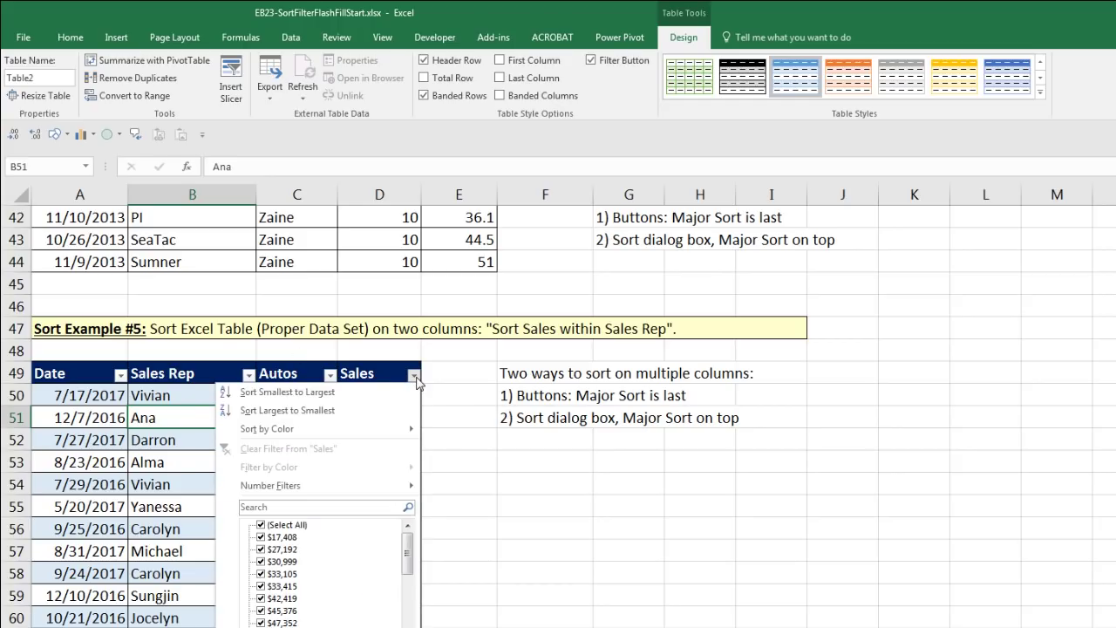
left_click(311, 411)
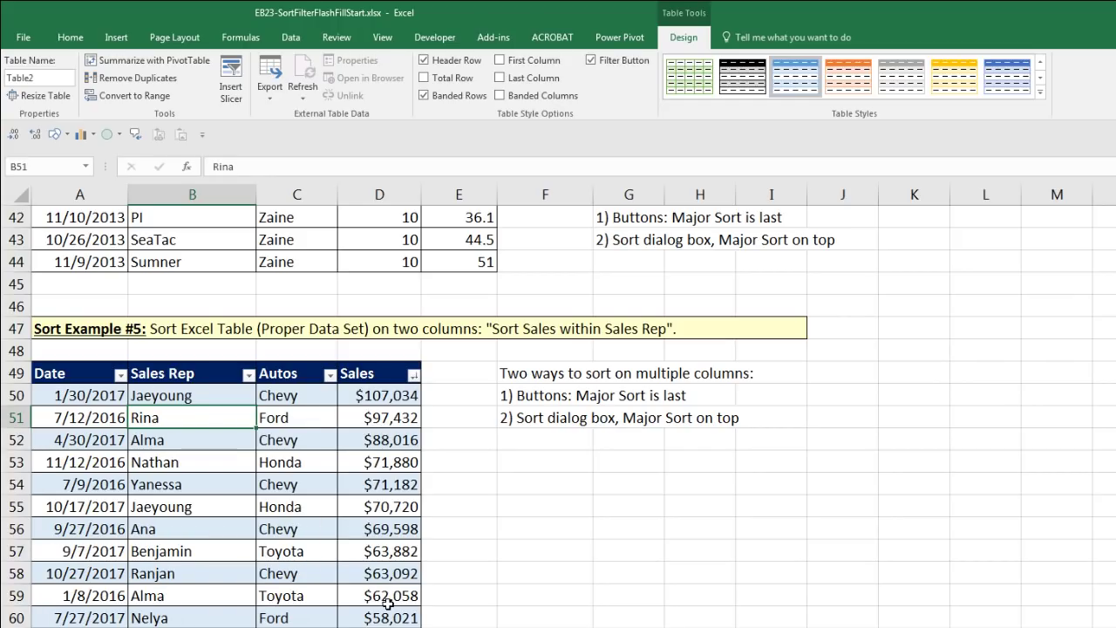
- Sort the Sort Example #5 table by Sales Rep from A to Z as the major sort, and inspect the first rep's sales
left_click(249, 376)
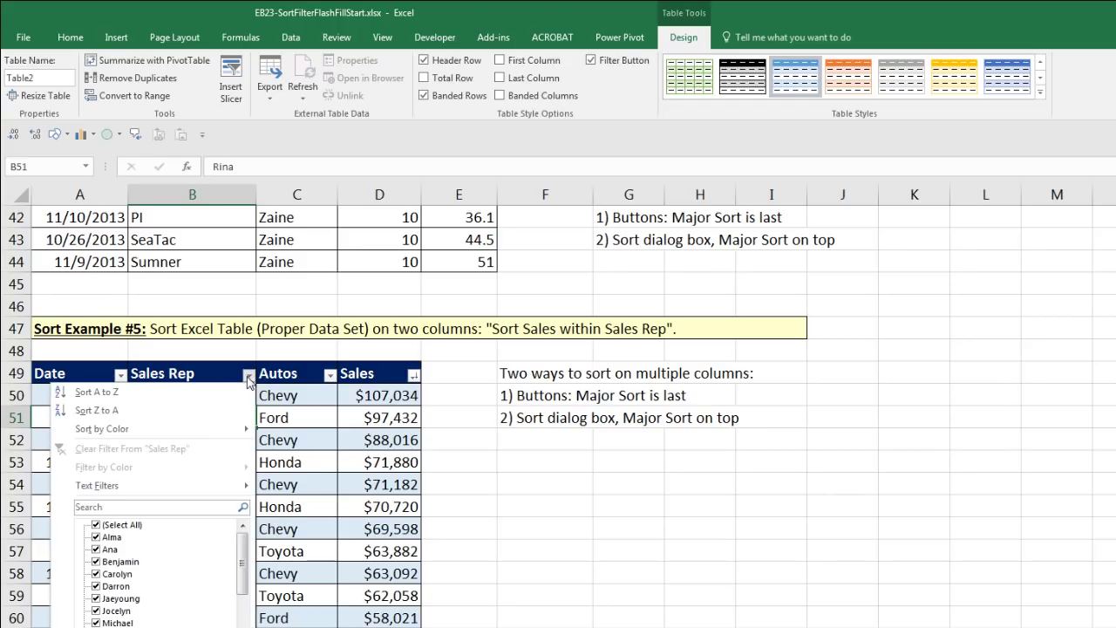
left_click(163, 397)
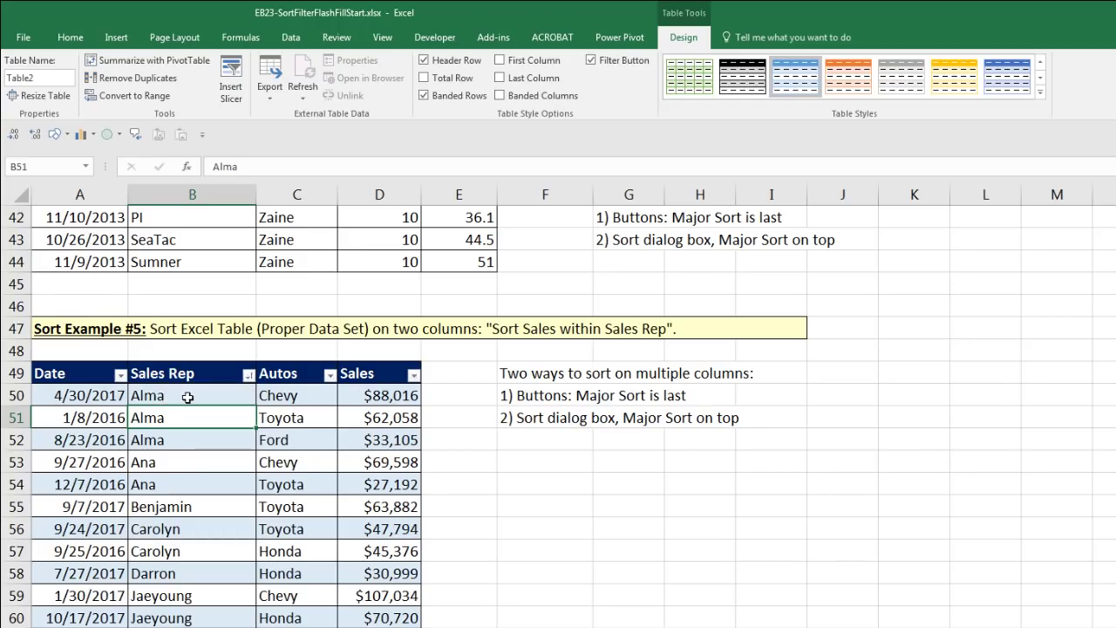
left_click_drag(158, 396, 371, 441)
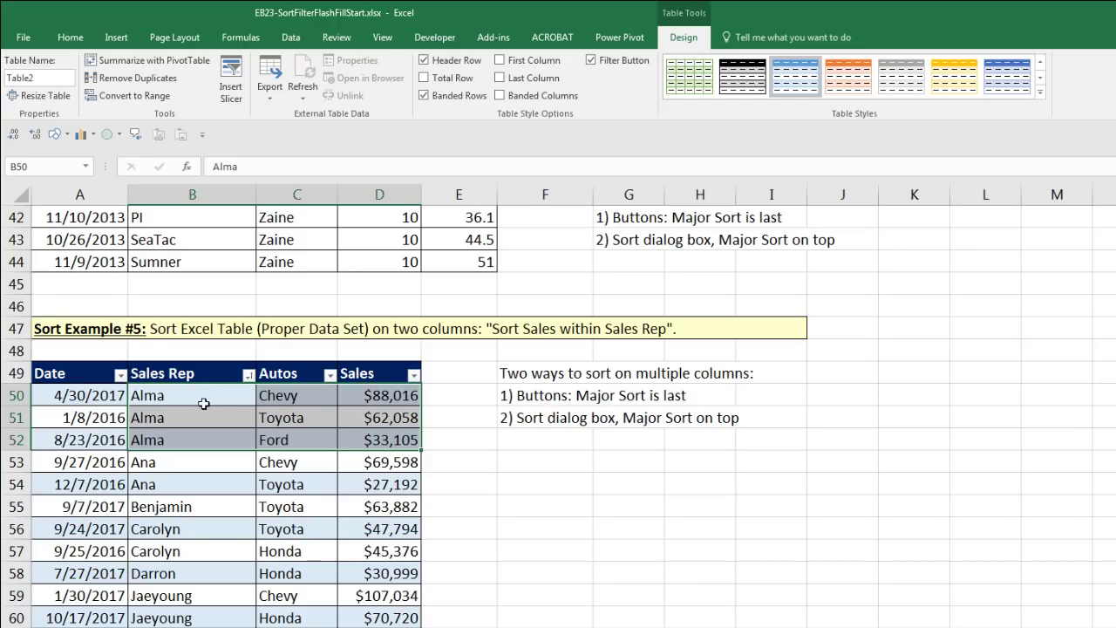
left_click(314, 501)
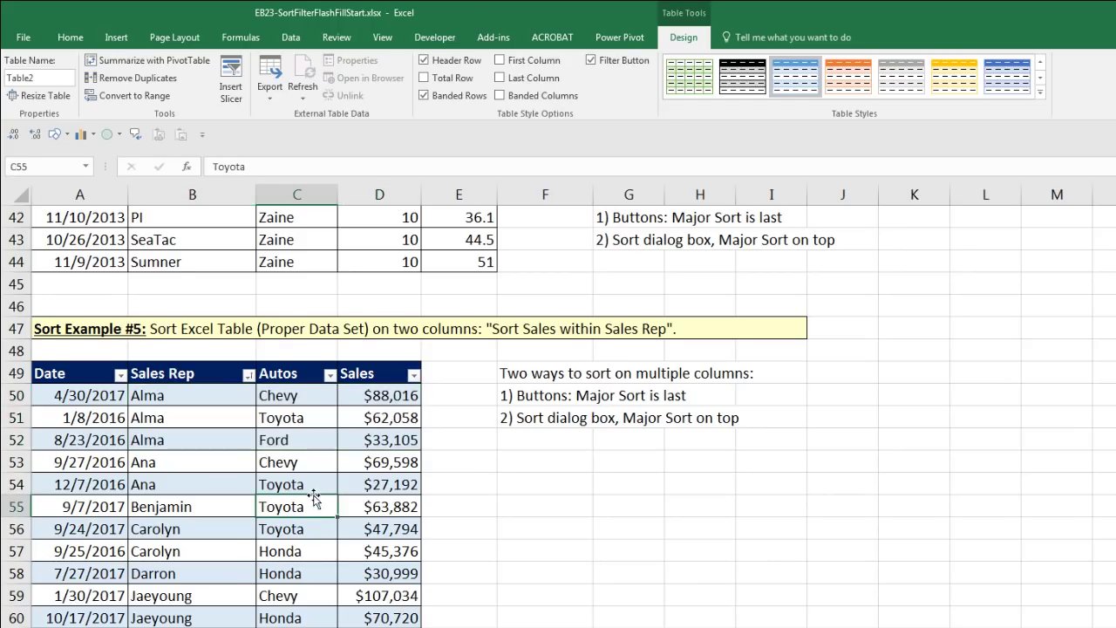
- Sort the Sort Example #6 table by cell color on the Sales column, putting the red rows on top
scroll(315, 503, "down", 8)
scroll(315, 503, "down", 1)
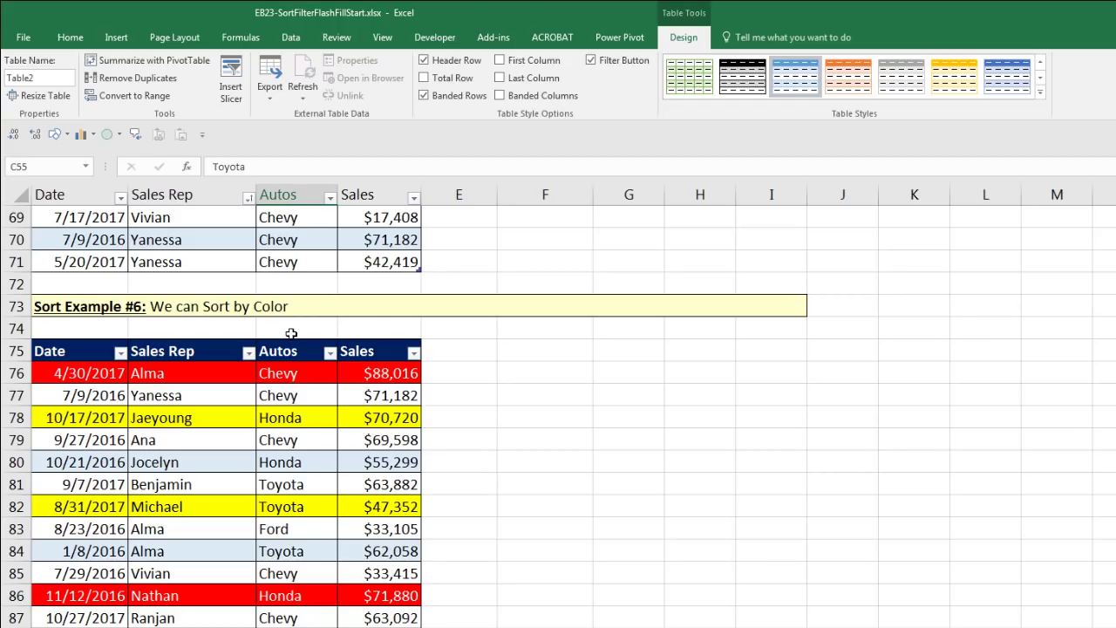
left_click(370, 374)
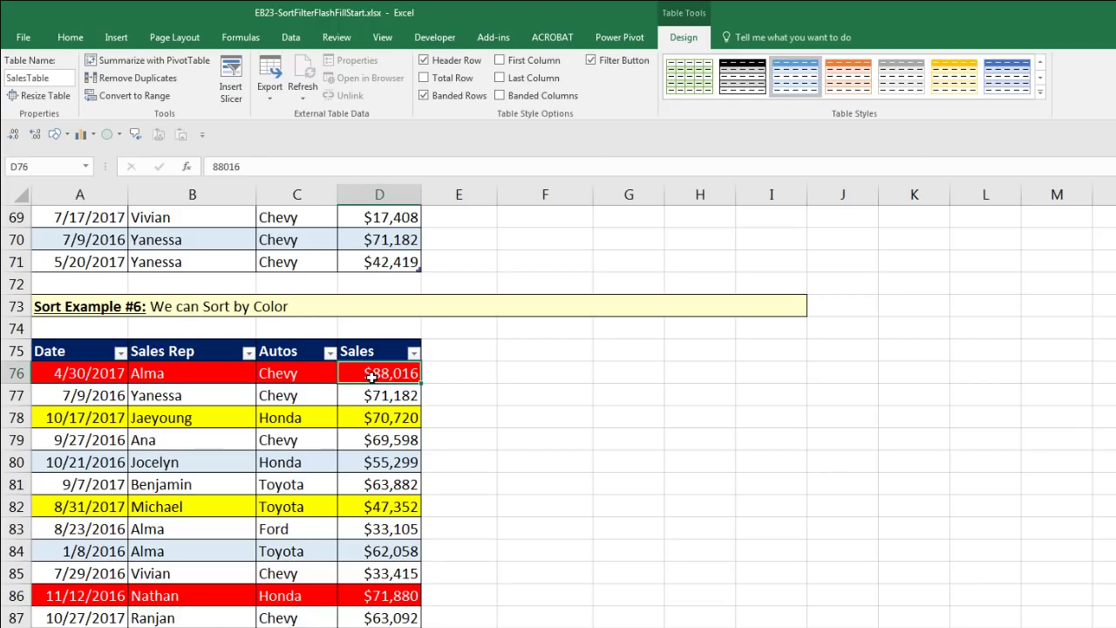
left_click(376, 420)
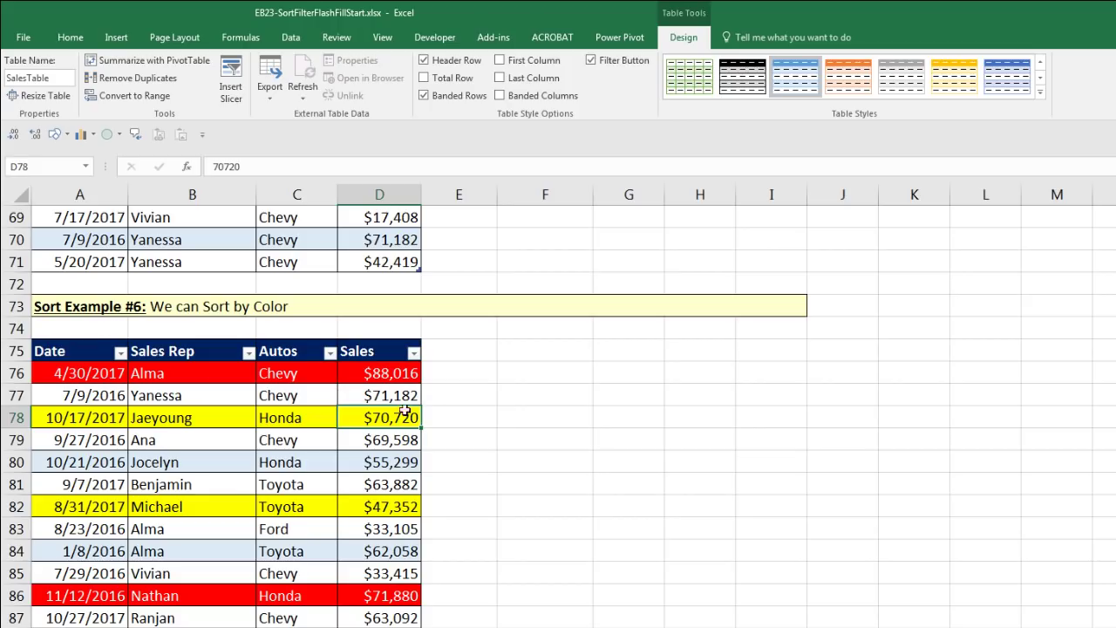
left_click(413, 353)
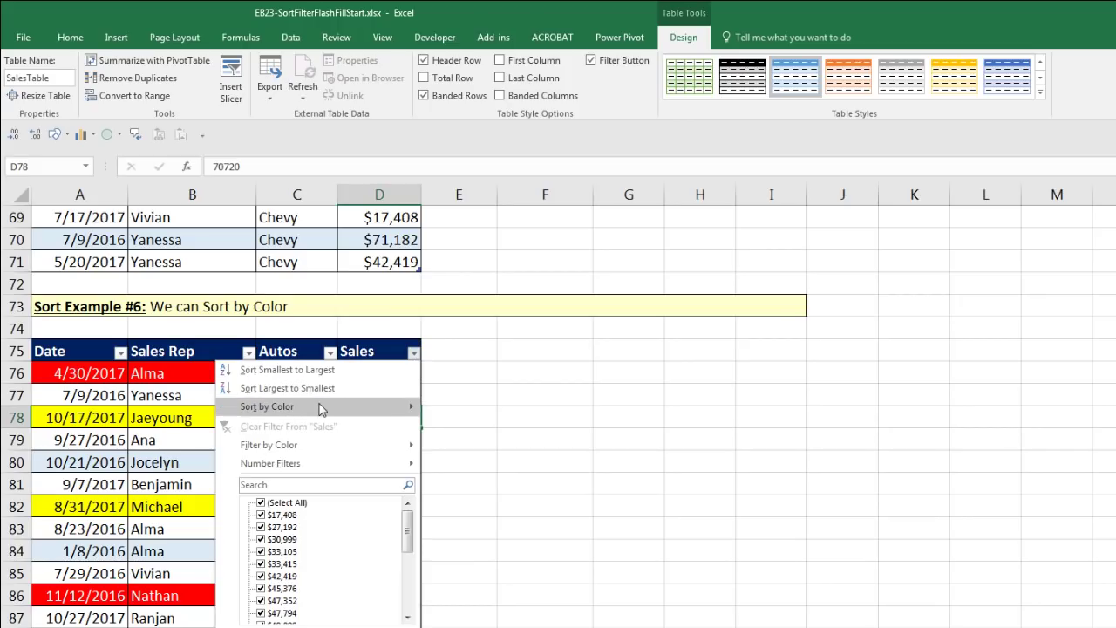
mouse_move(321, 410)
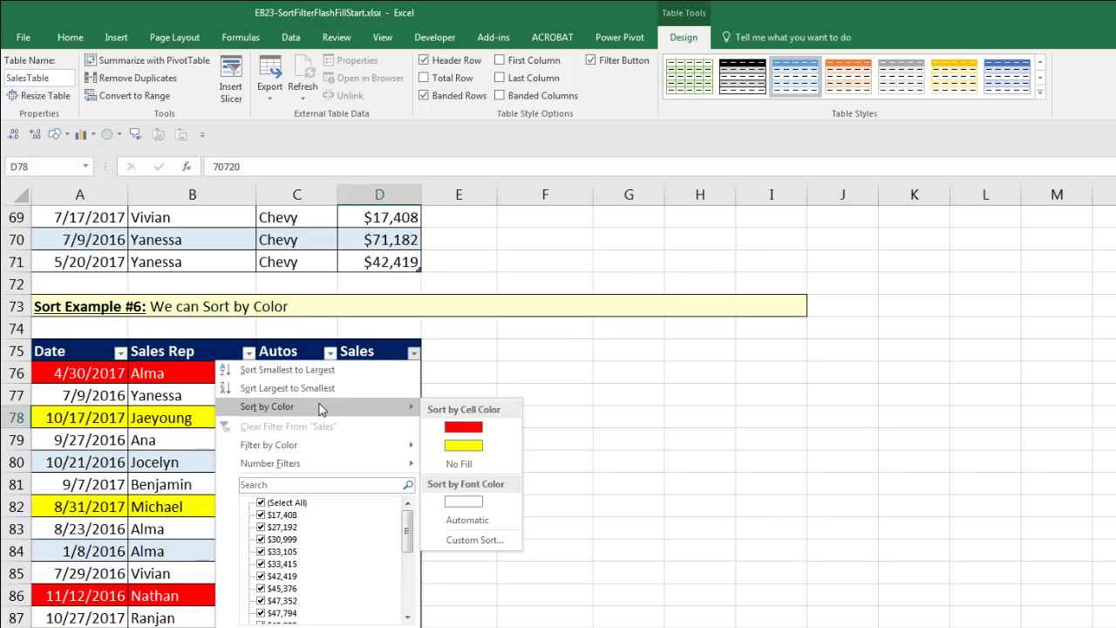
left_click(464, 429)
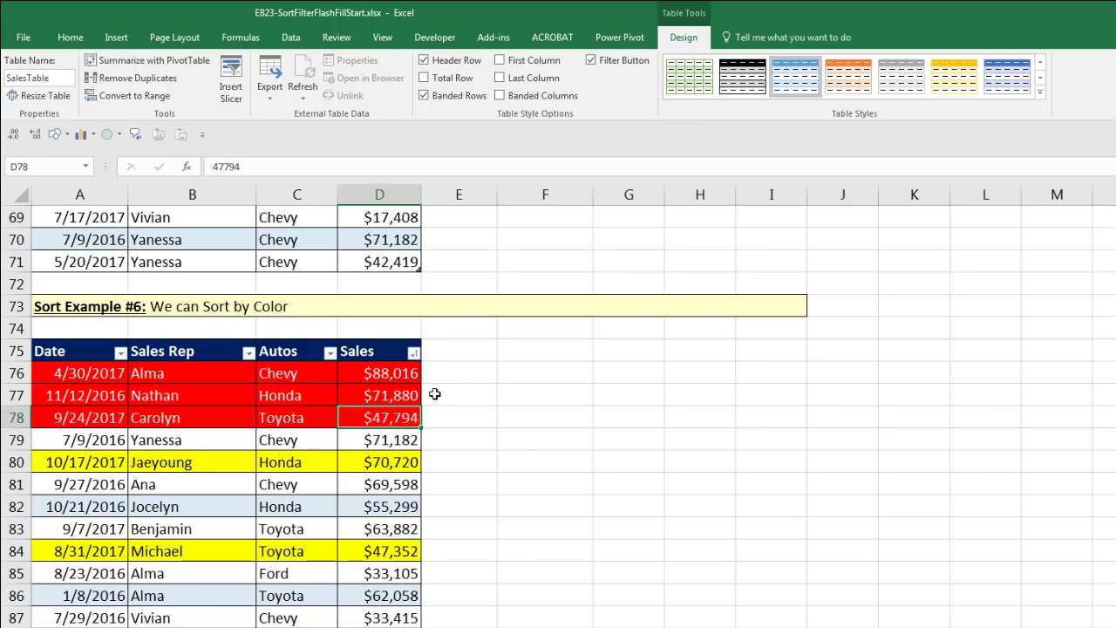
- Sort the Sort Example #6 table by cell color on the Sales column, putting the yellow rows on top
left_click(415, 354)
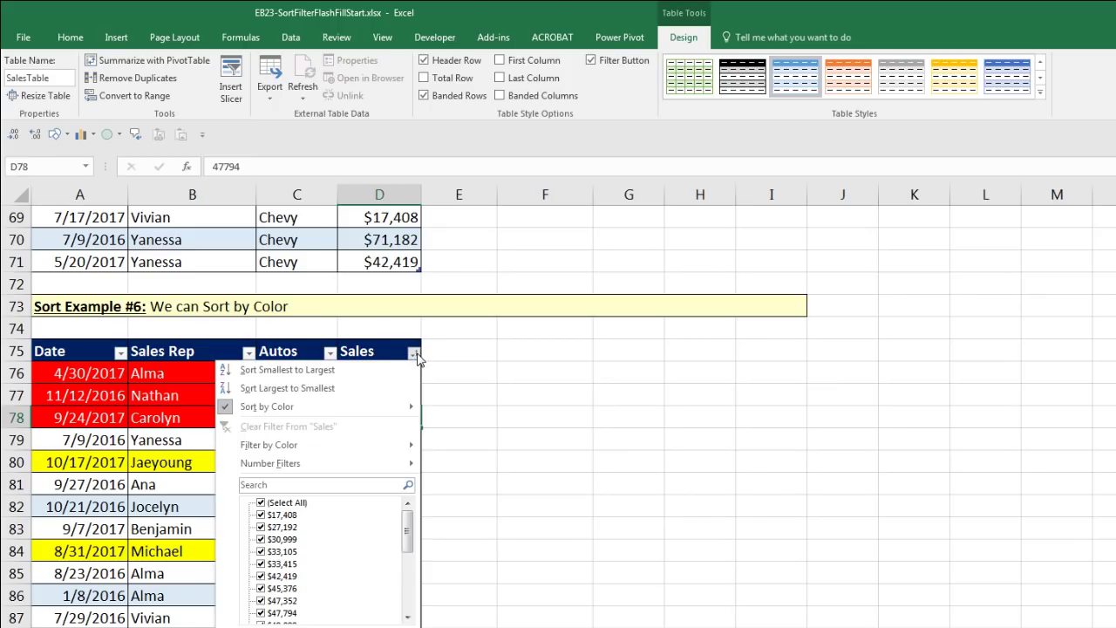
mouse_move(380, 412)
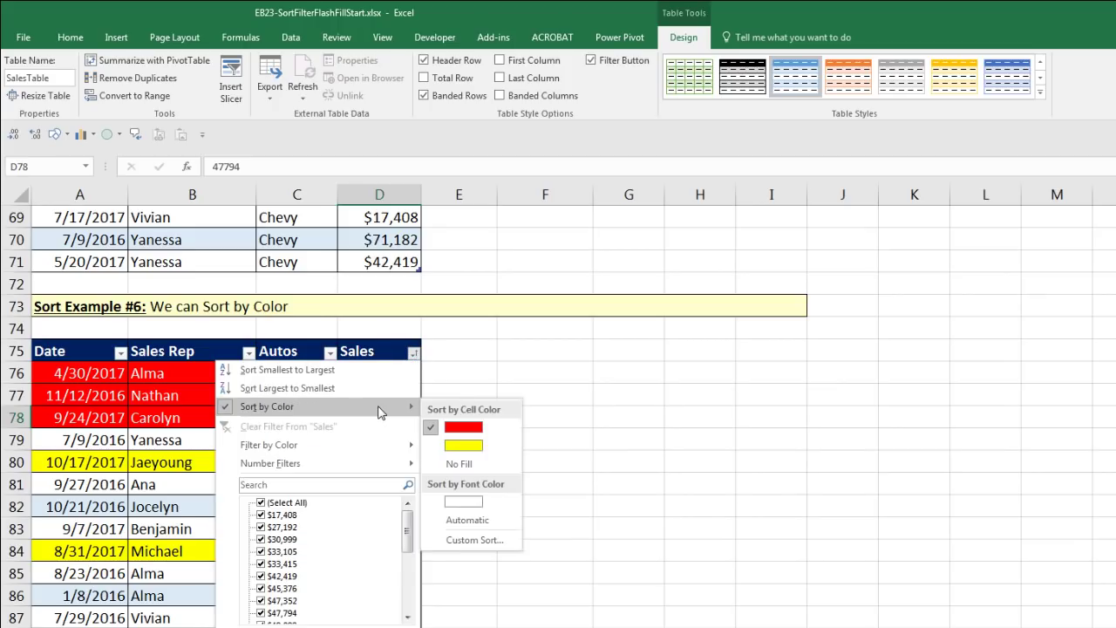
left_click(463, 445)
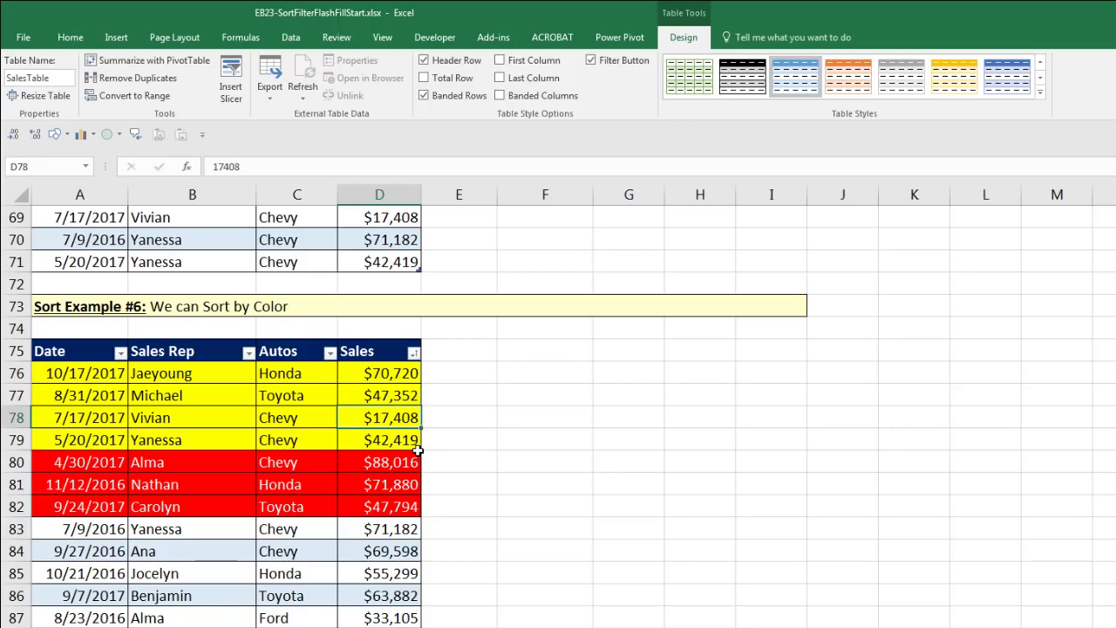
- Start a custom sort of the Sort Example #6 table with red Sales cell color on top as the first level
left_click(414, 353)
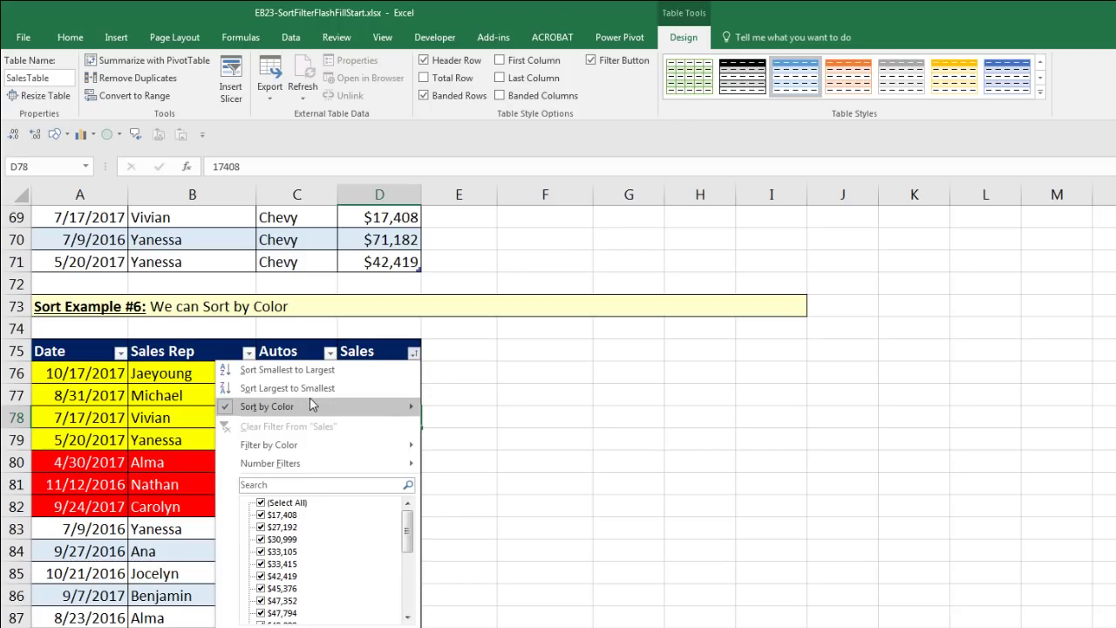
mouse_move(308, 407)
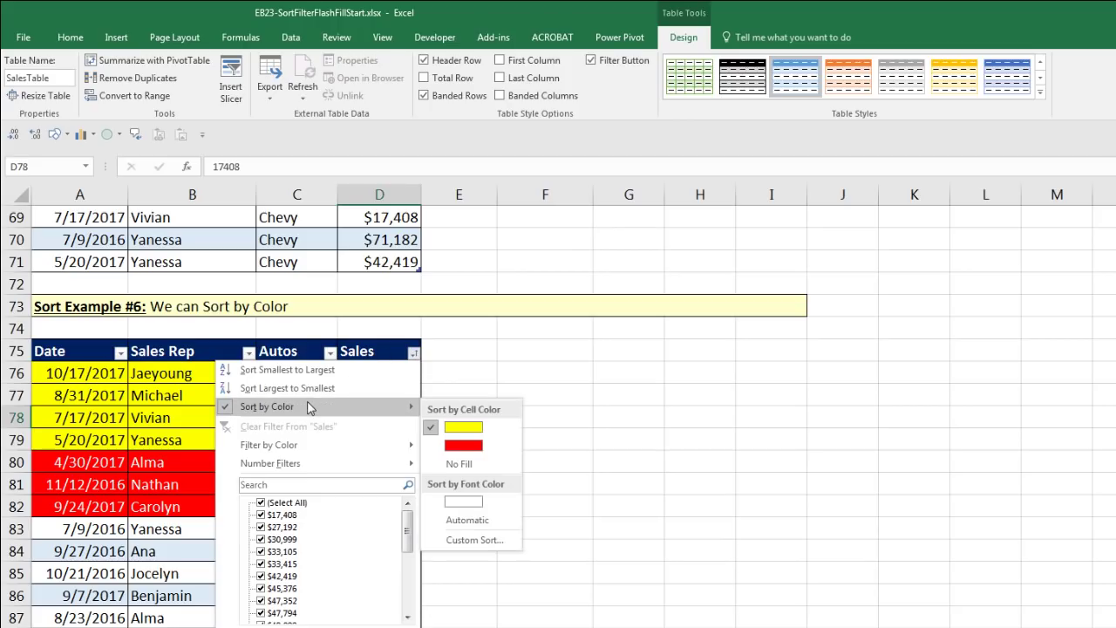
left_click(475, 540)
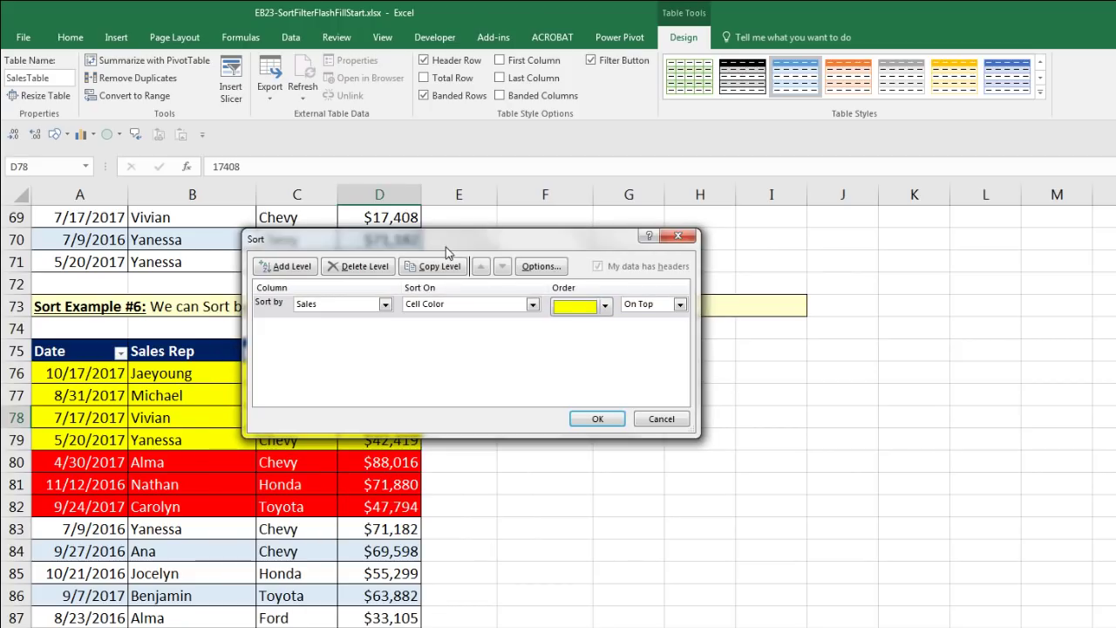
left_click_drag(445, 246, 651, 328)
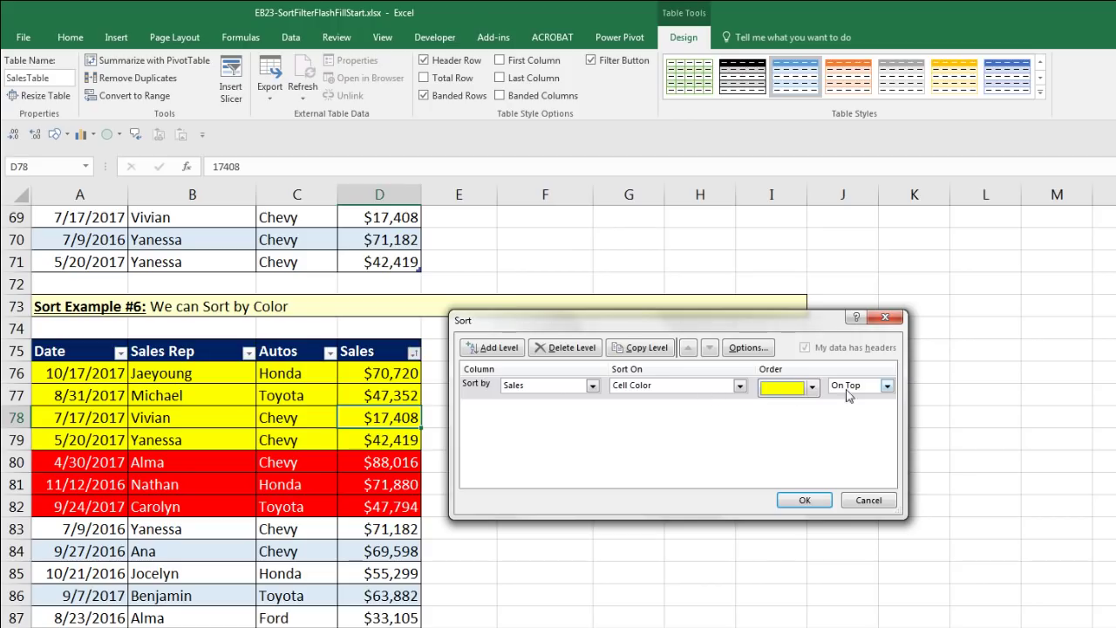
left_click(811, 388)
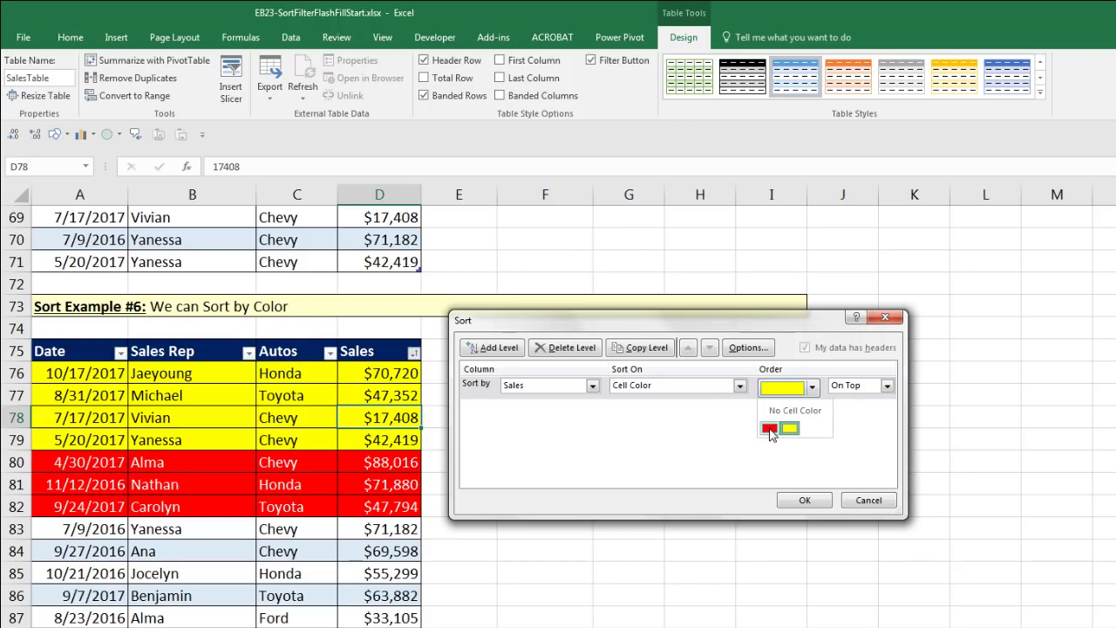
left_click(772, 430)
- Add a second sort level for Sales by cell color, with yellow on top
left_click(502, 351)
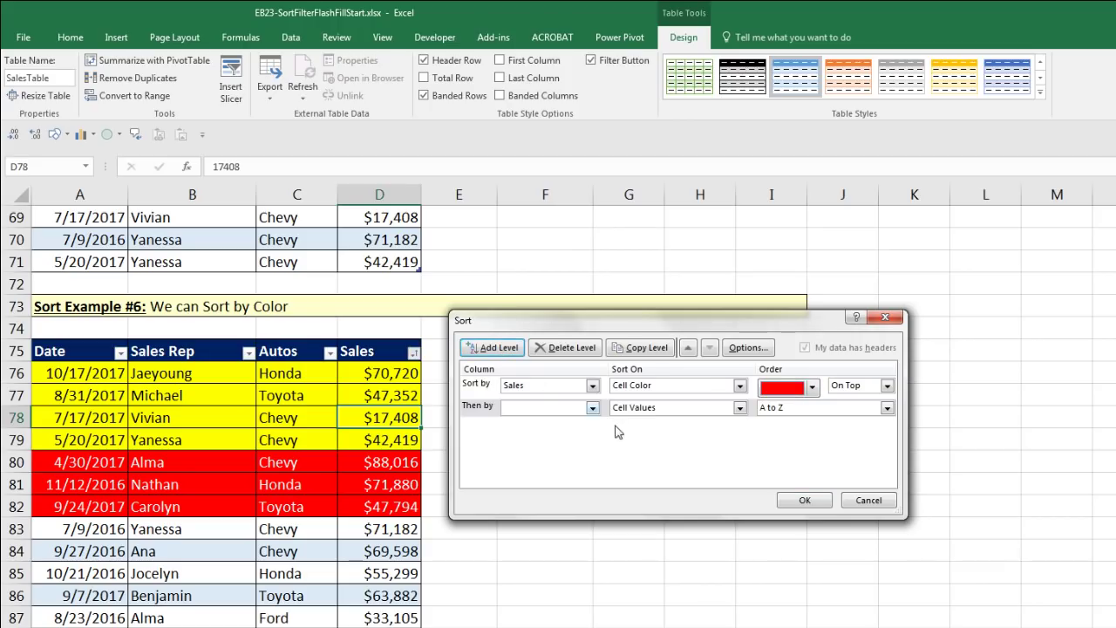
left_click(593, 408)
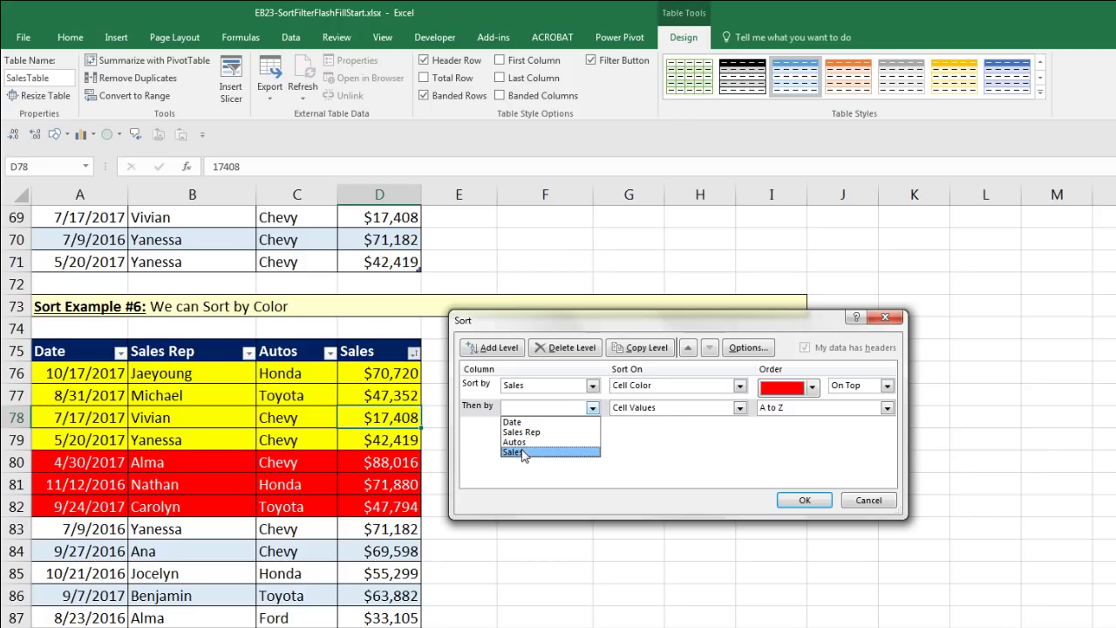
left_click(521, 452)
left_click(738, 408)
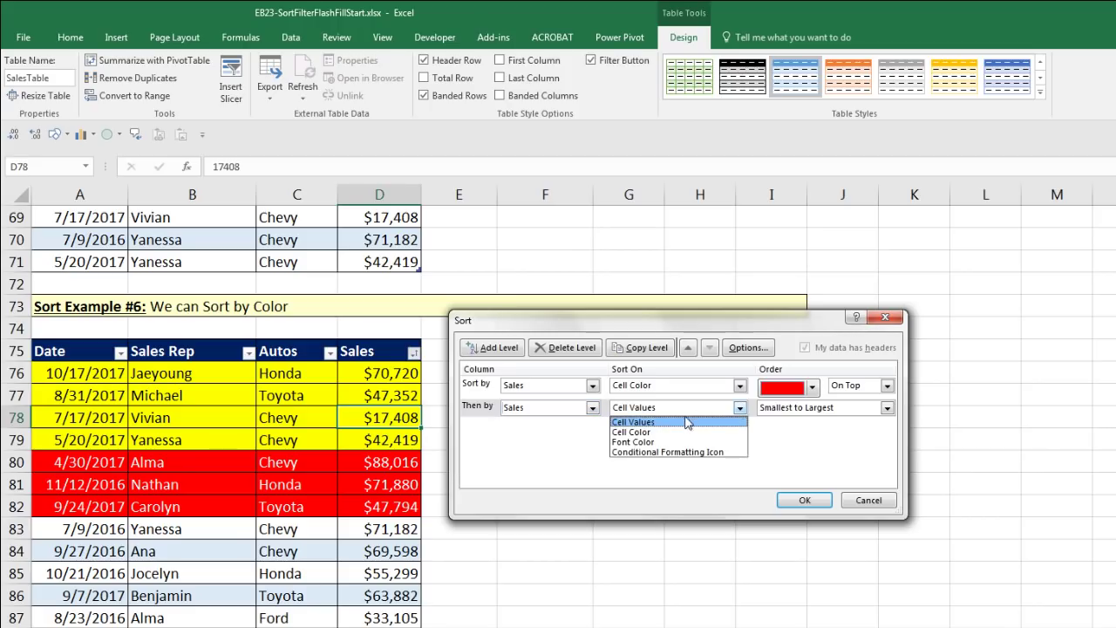
left_click(672, 432)
left_click(778, 410)
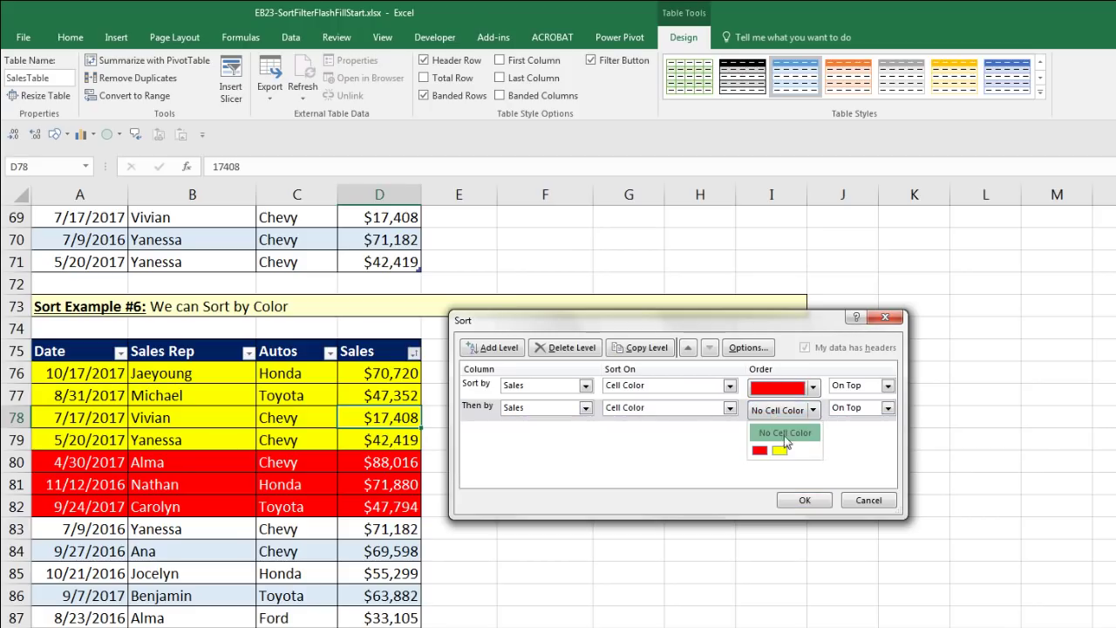
left_click(779, 450)
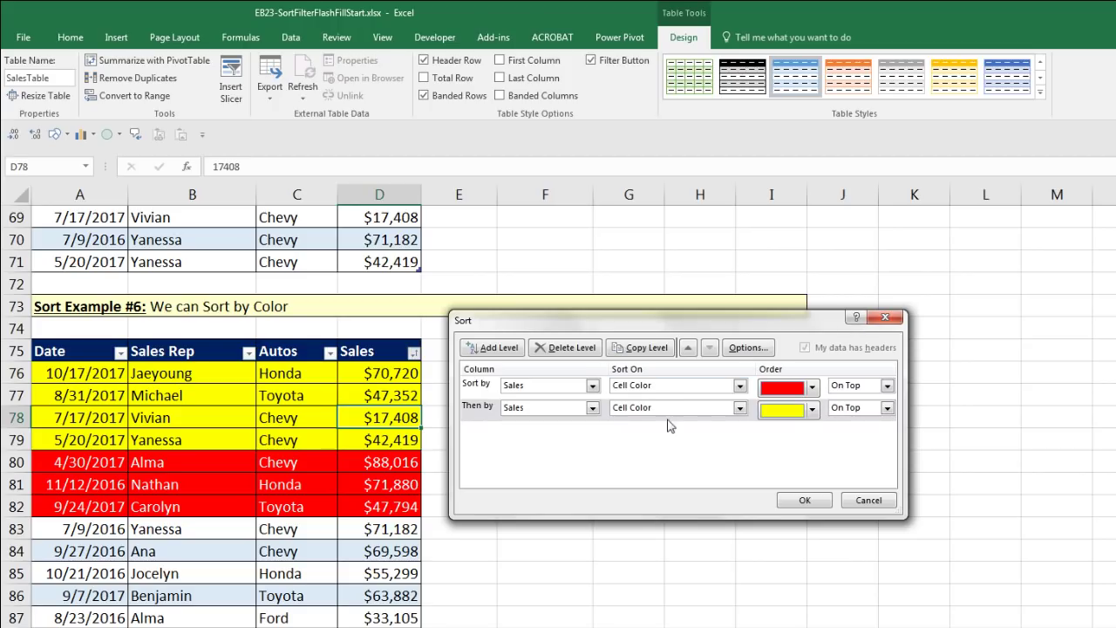
- Move the yellow level above the red one and back below it, and apply the two-level color sort
left_click(477, 410)
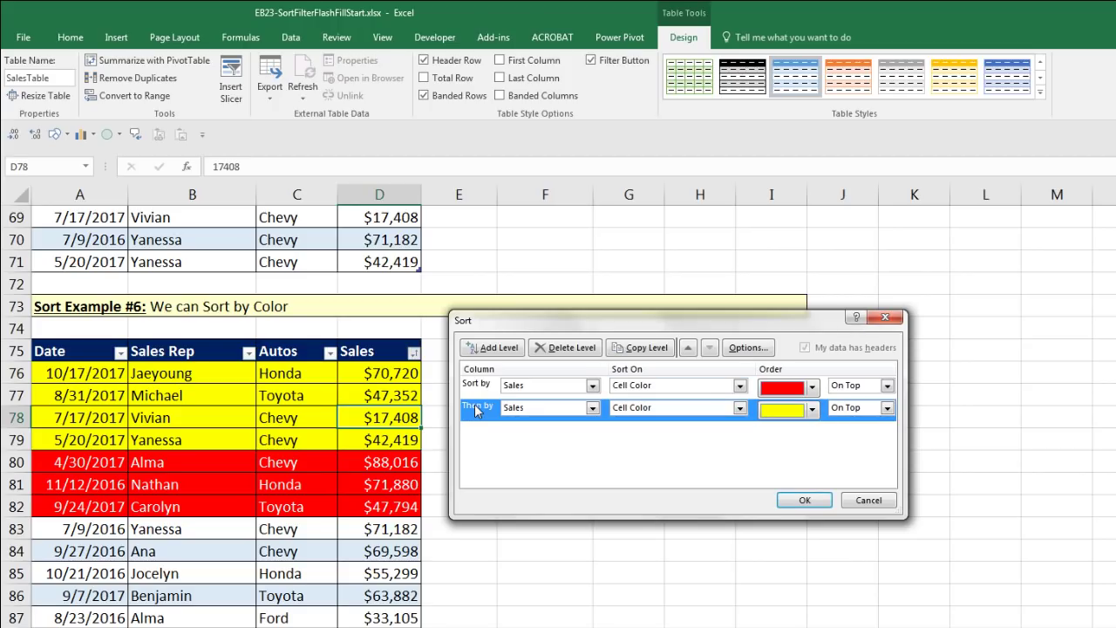
left_click(688, 350)
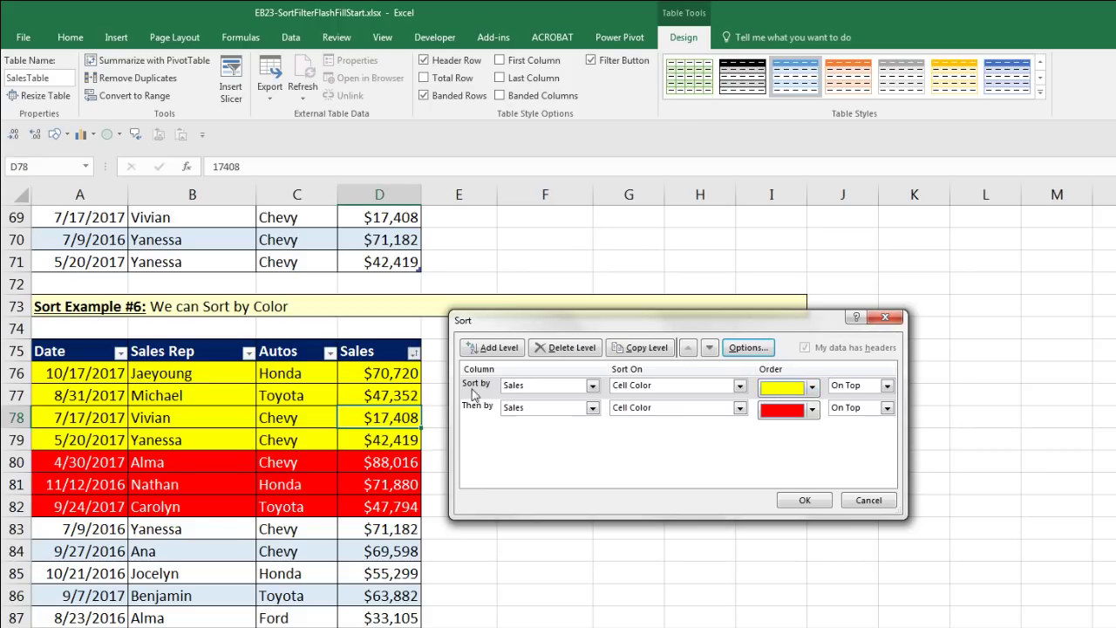
left_click(490, 392)
left_click(711, 349)
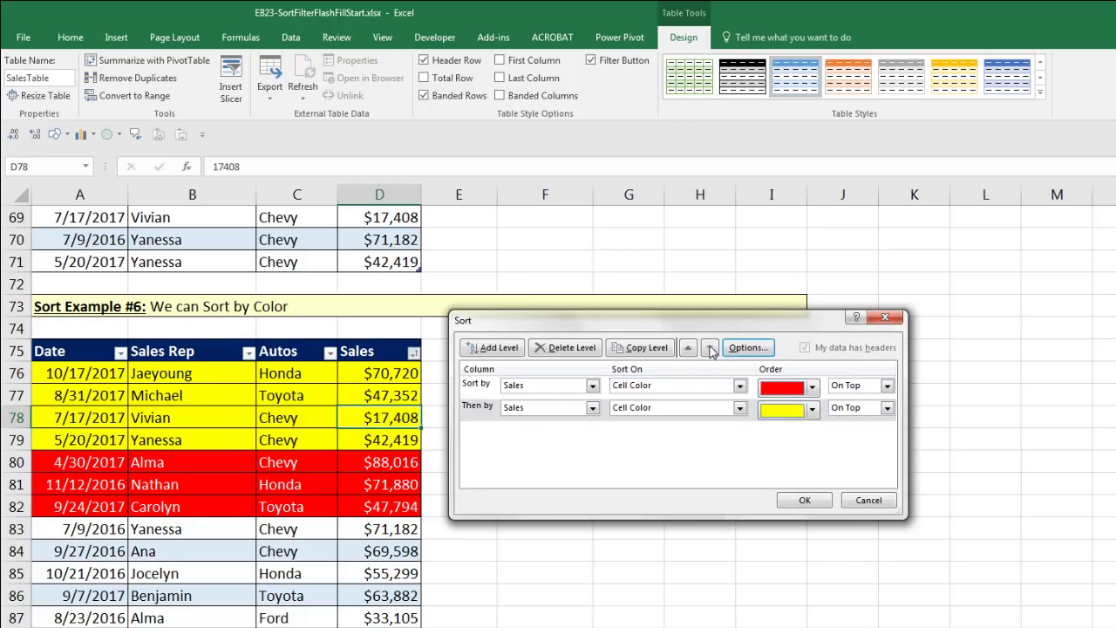
left_click(805, 501)
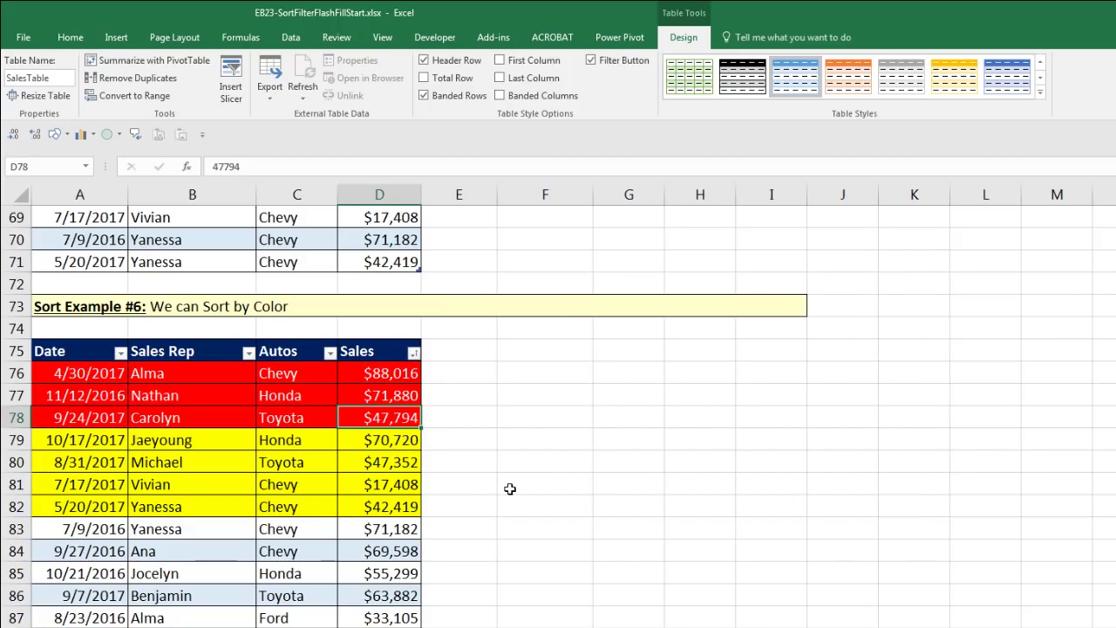
- Sort the Sort Example #7 mixed values in A110:A123, empty cells included, from A to Z and again from Z to A
scroll(510, 488, "down", 12)
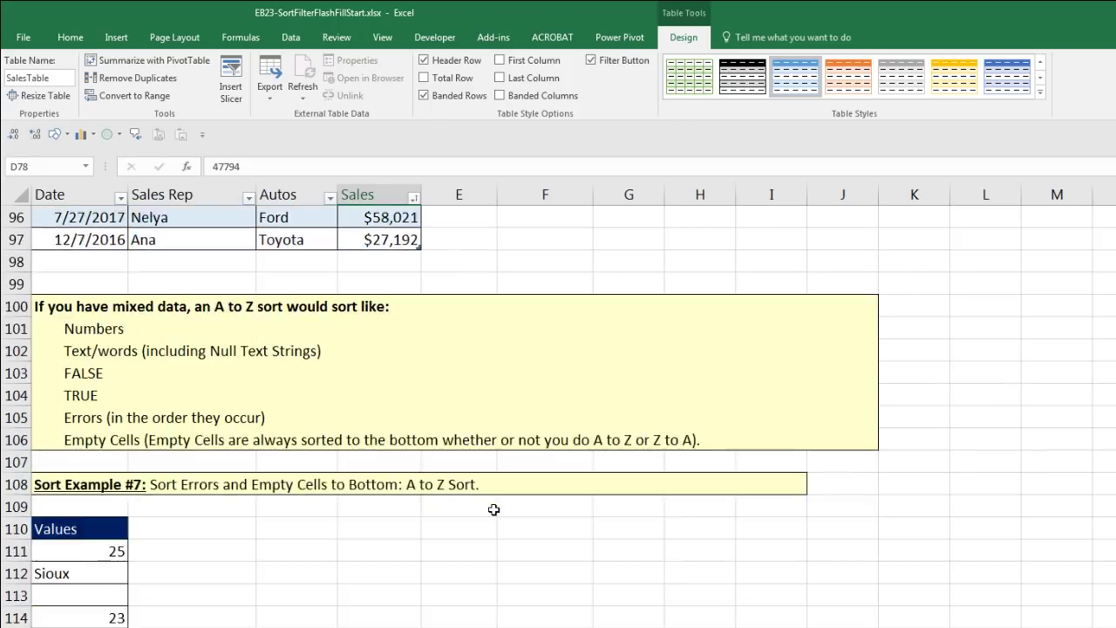
scroll(438, 518, "up", 2)
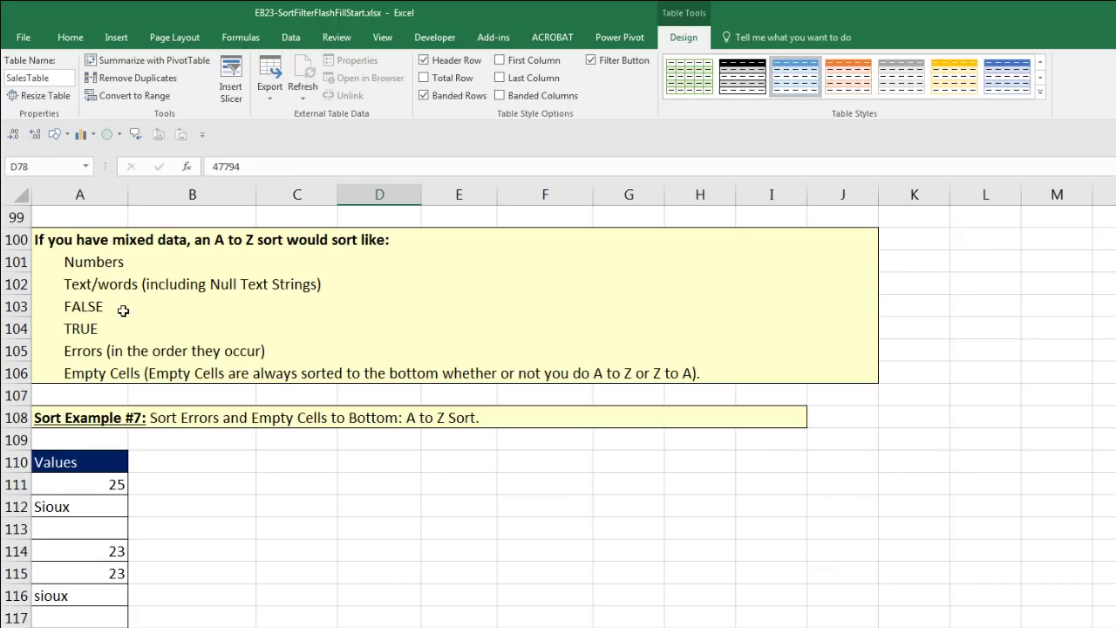
scroll(199, 453, "down", 2)
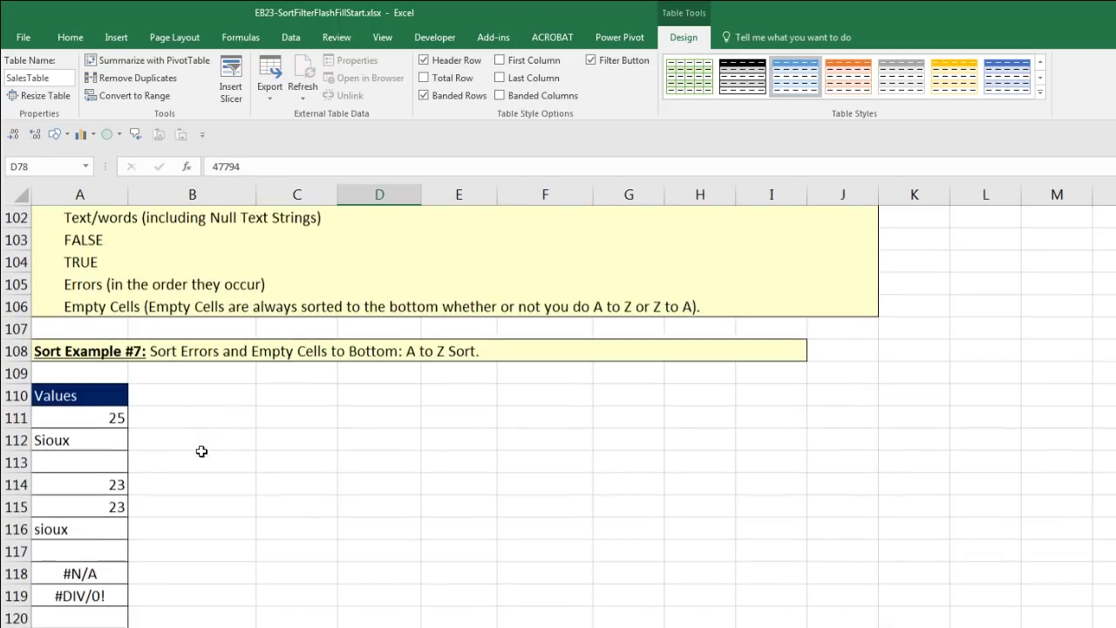
scroll(198, 453, "up", 3)
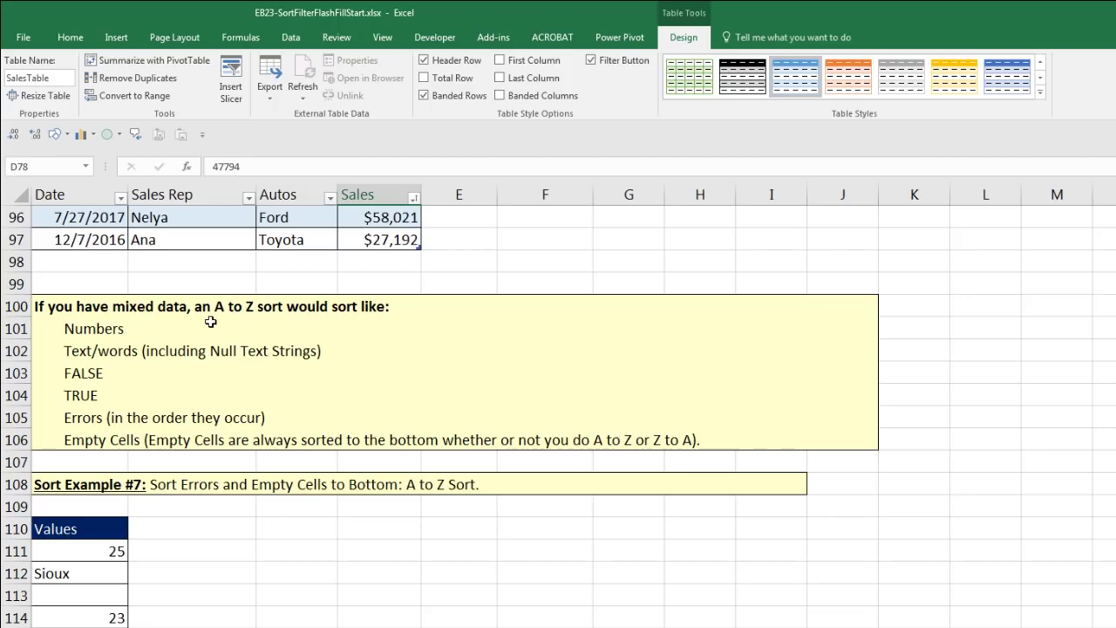
scroll(288, 419, "down", 2)
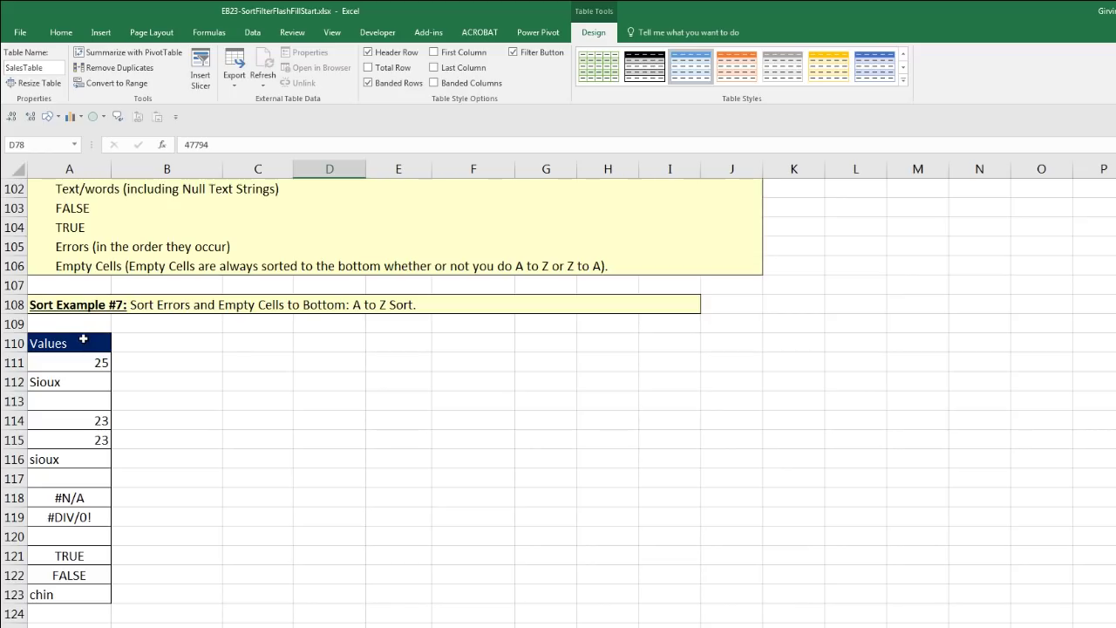
left_click(86, 405)
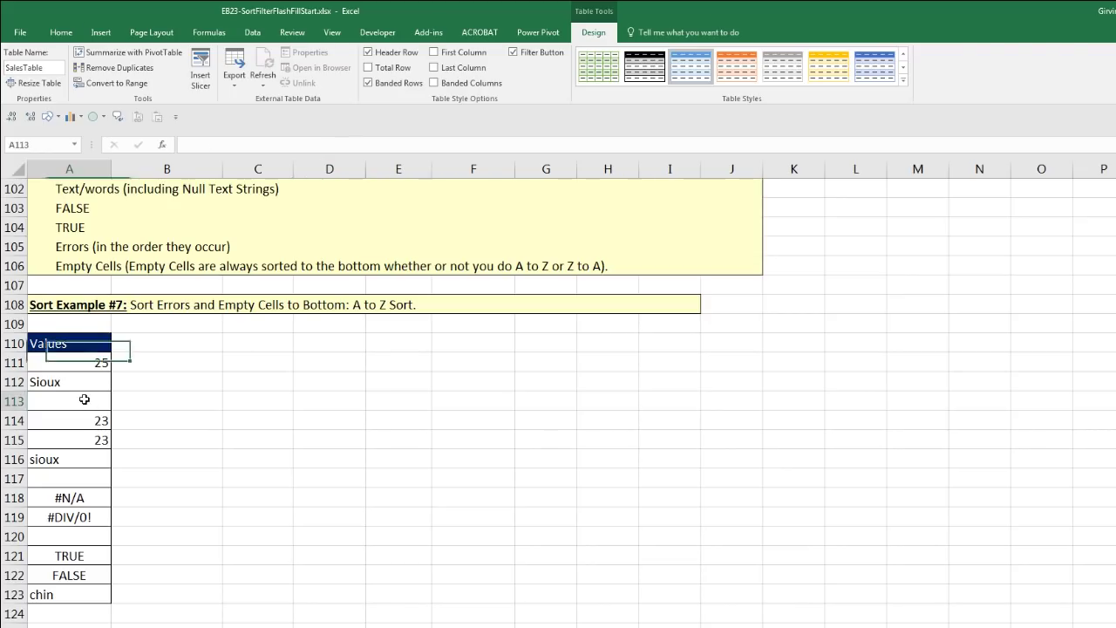
left_click(71, 484)
left_click_drag(69, 342, 39, 588)
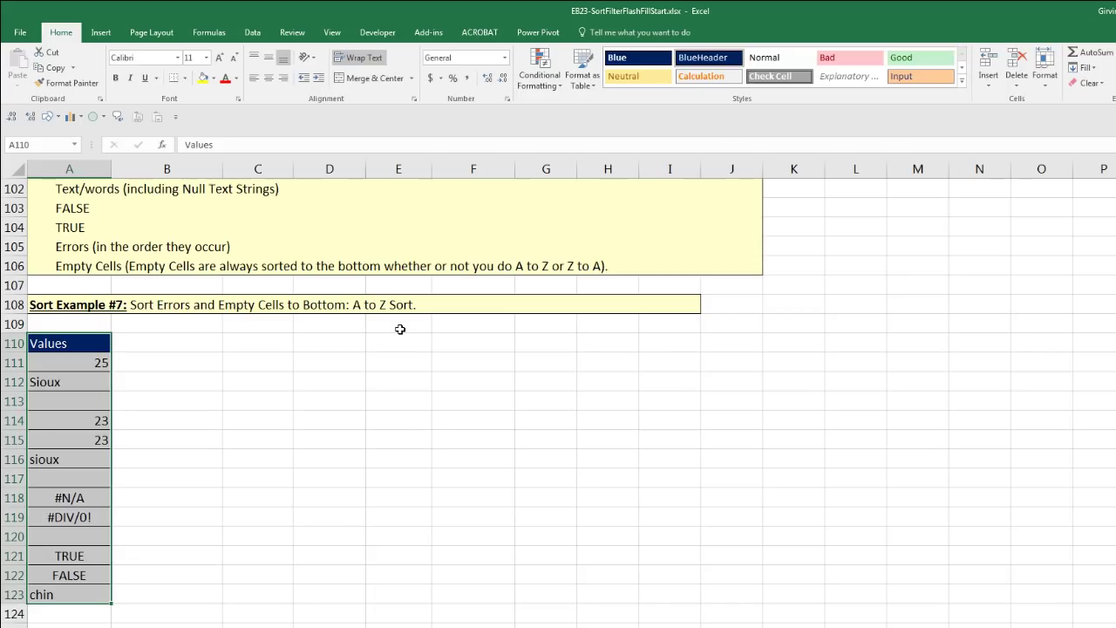
left_click(264, 34)
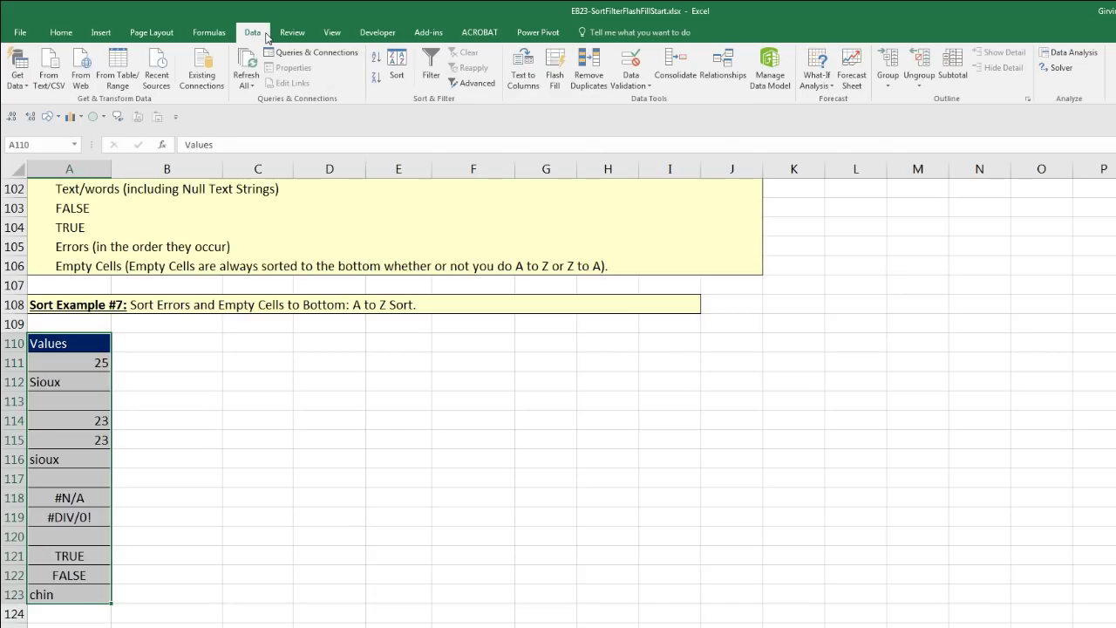
left_click(376, 58)
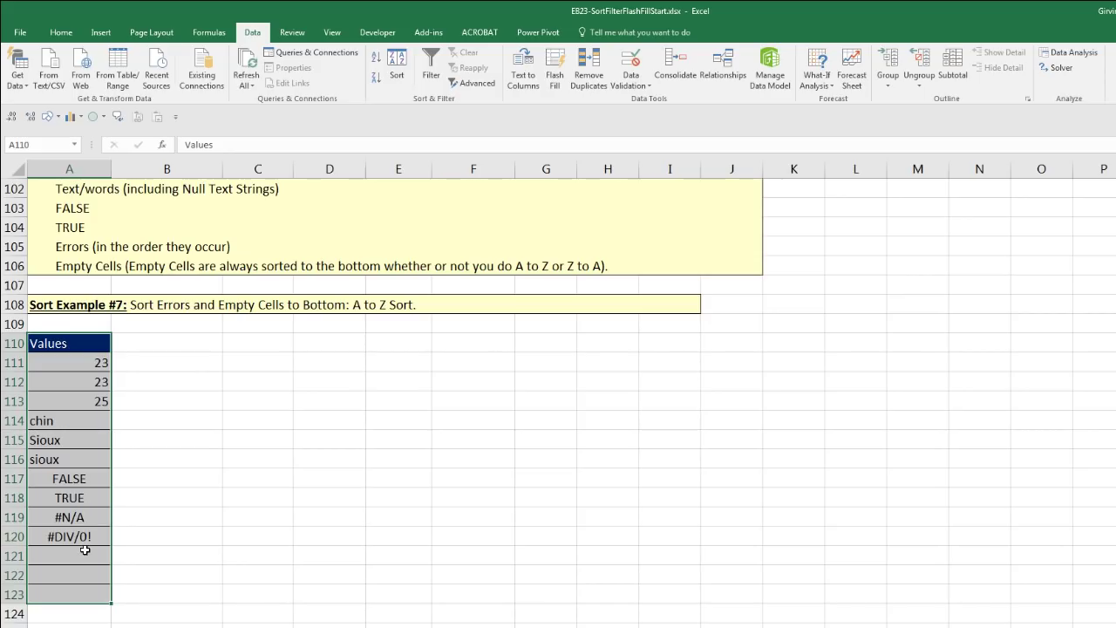
left_click(376, 78)
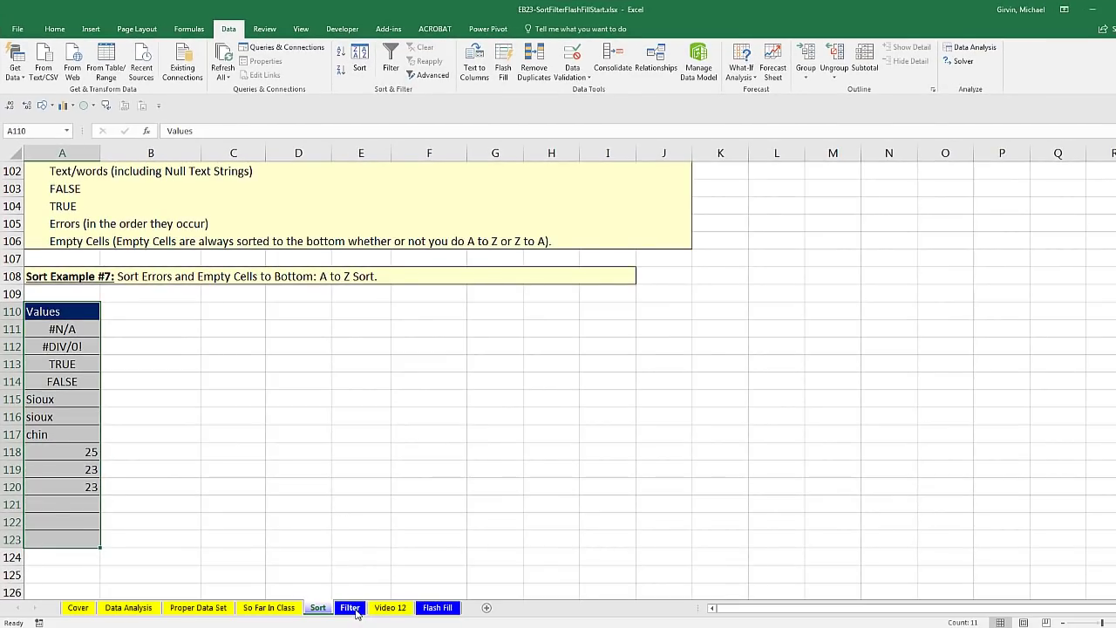
- Switch to the Filter sheet and examine its filter notes, example list and sales records
left_click(351, 607)
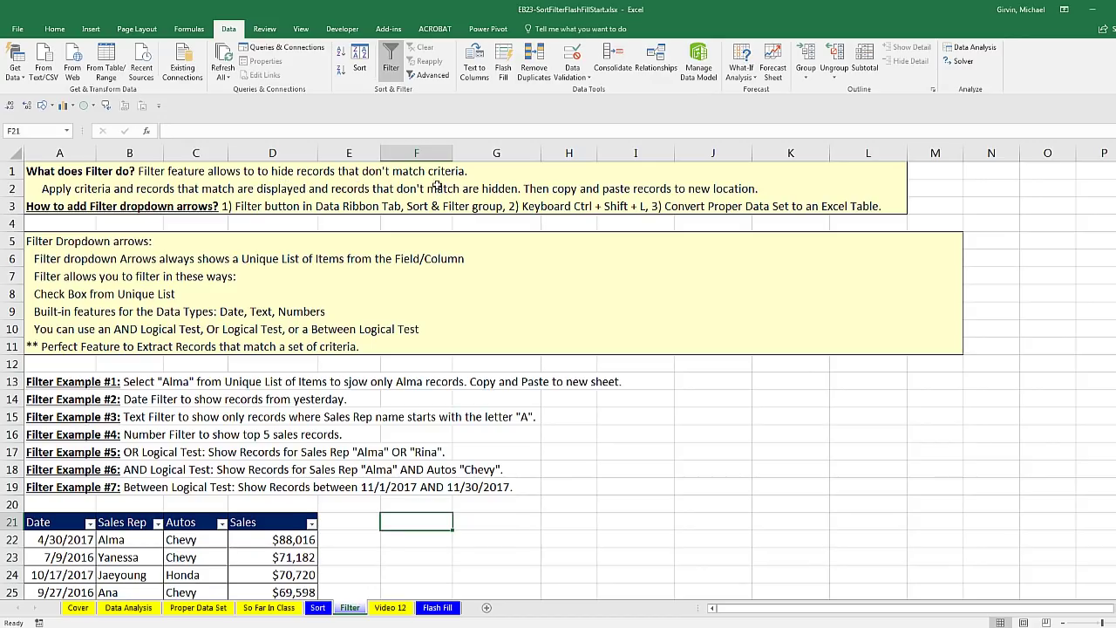
scroll(431, 228, "down", 2)
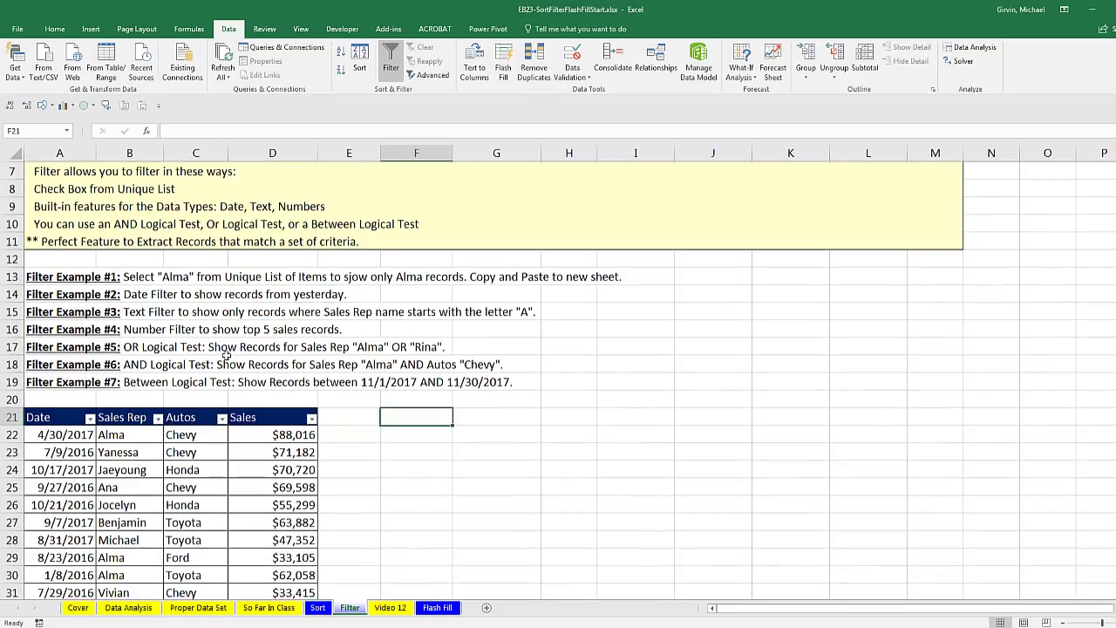
left_click(128, 433)
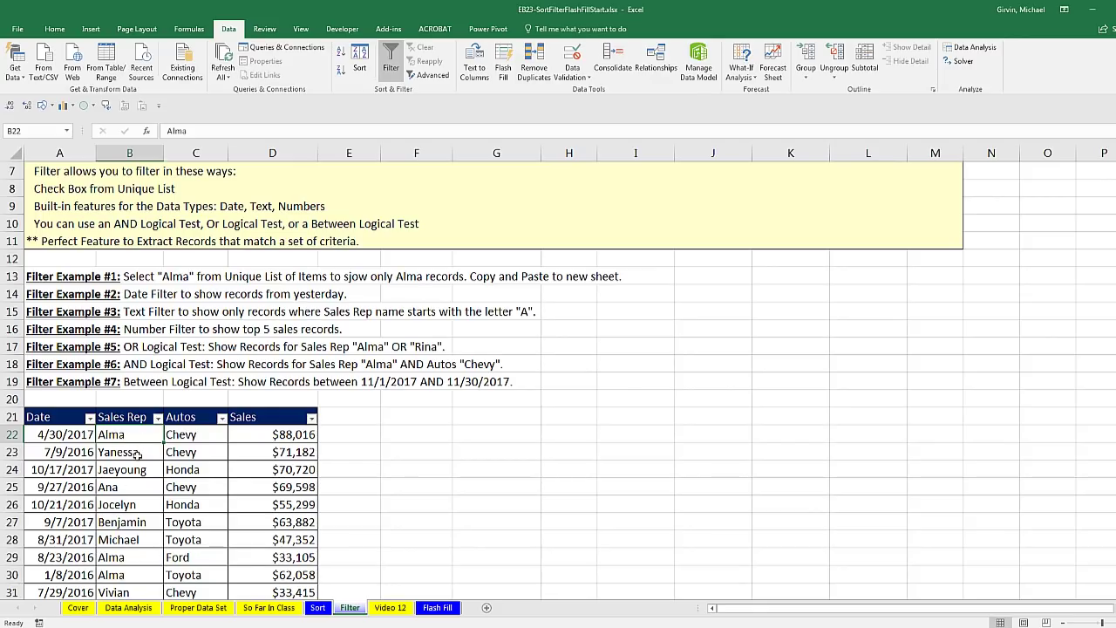
left_click_drag(67, 433, 301, 440)
left_click_drag(50, 562, 270, 549)
left_click(209, 443)
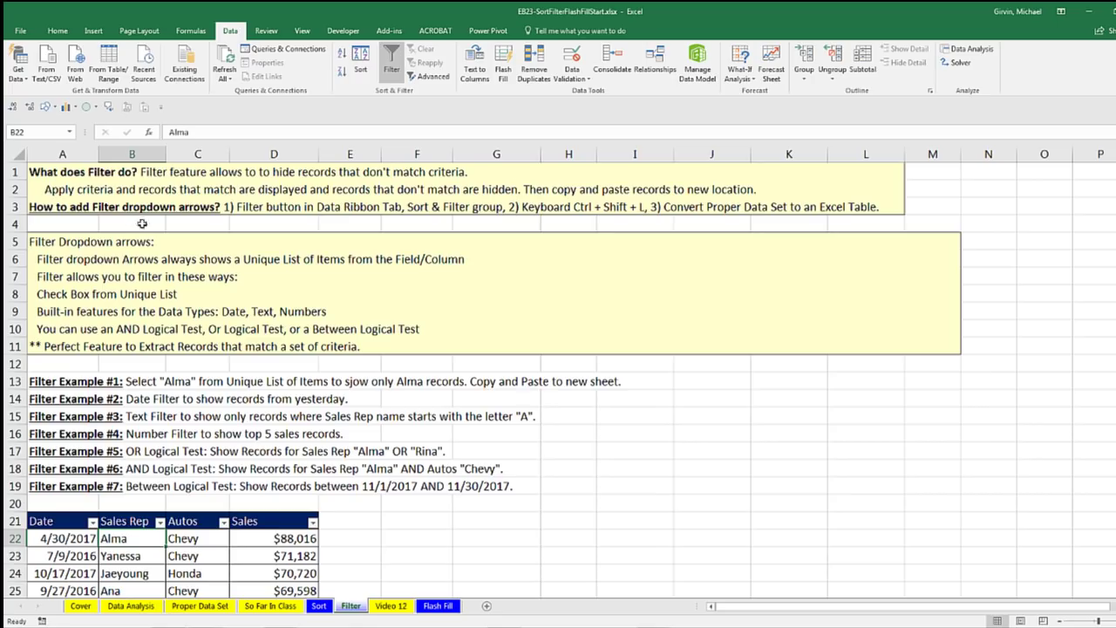
- Toggle the filter dropdown arrows off and back on for the data set with headers in A21:D21
left_click(216, 523)
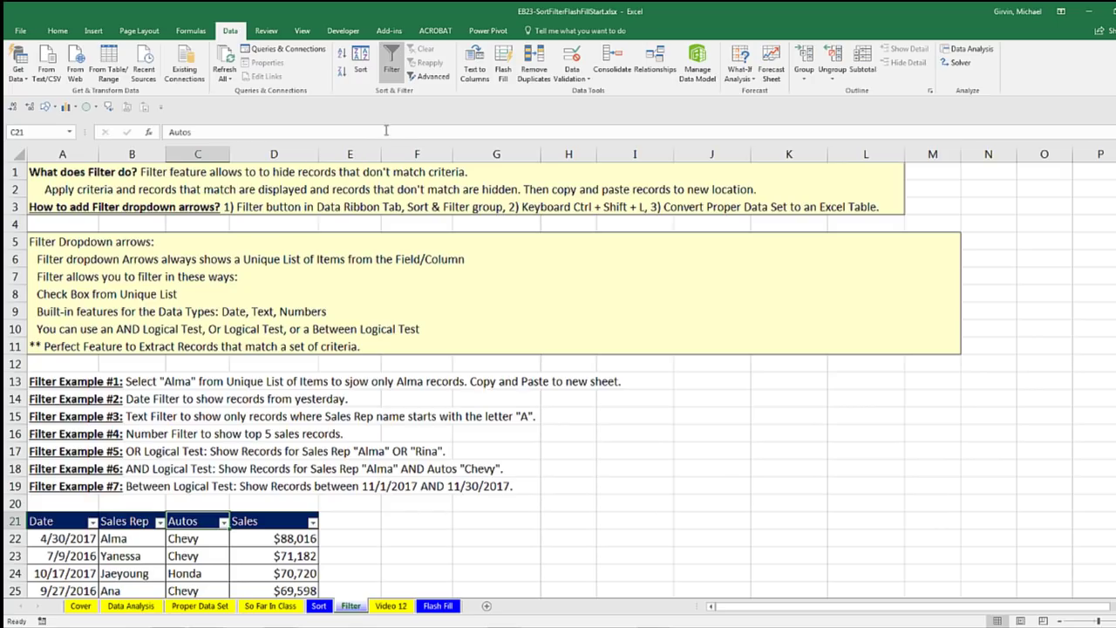
left_click(393, 66)
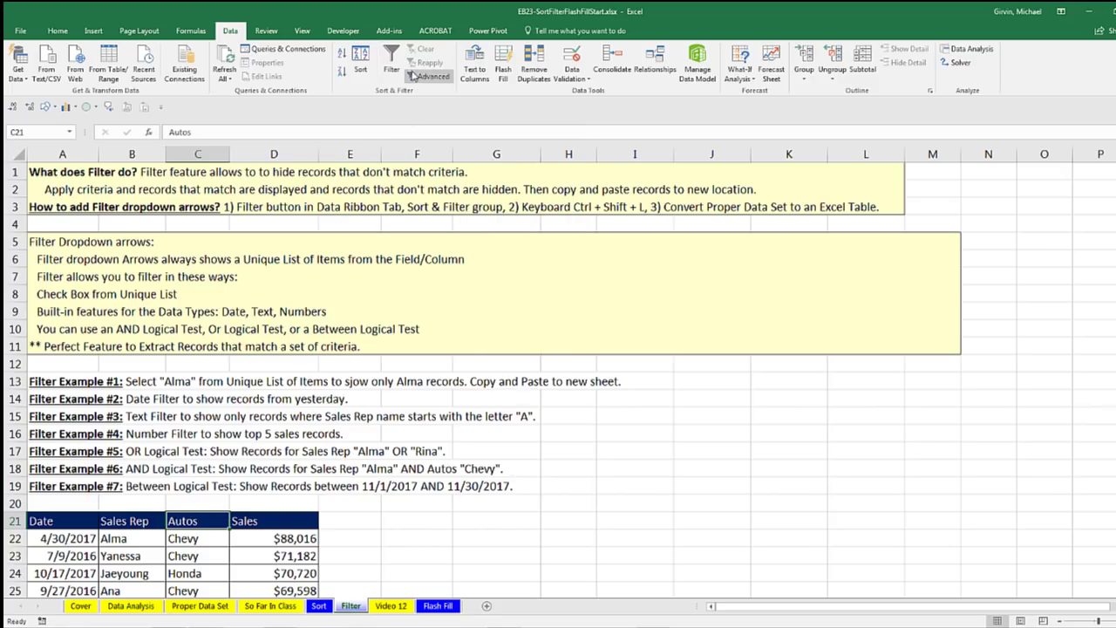
key("ctrl+shift+l")
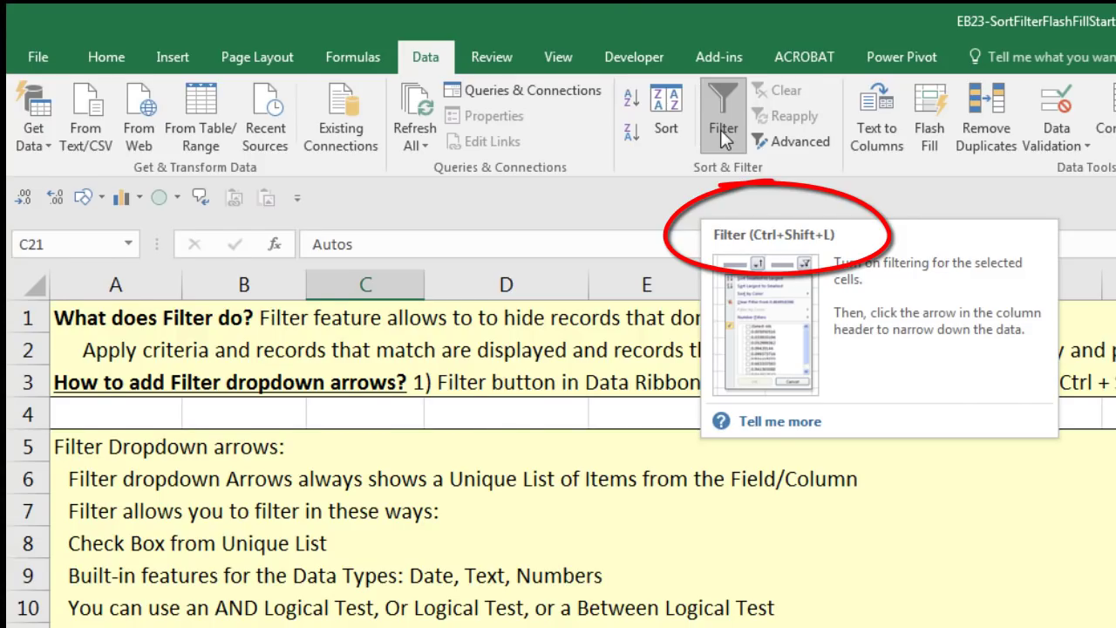
left_click(721, 132)
left_click(392, 73)
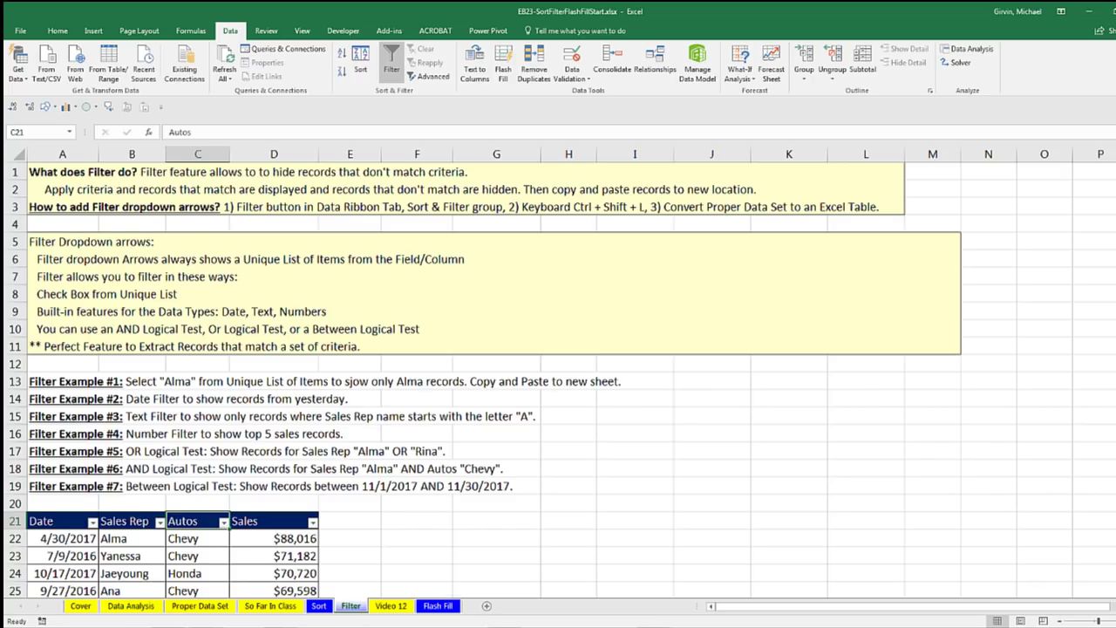
- Filter the Sales Rep column to show only the sales rep named in Filter Example #1
scroll(558, 379, "down", 3)
scroll(875, 423, "down", 1)
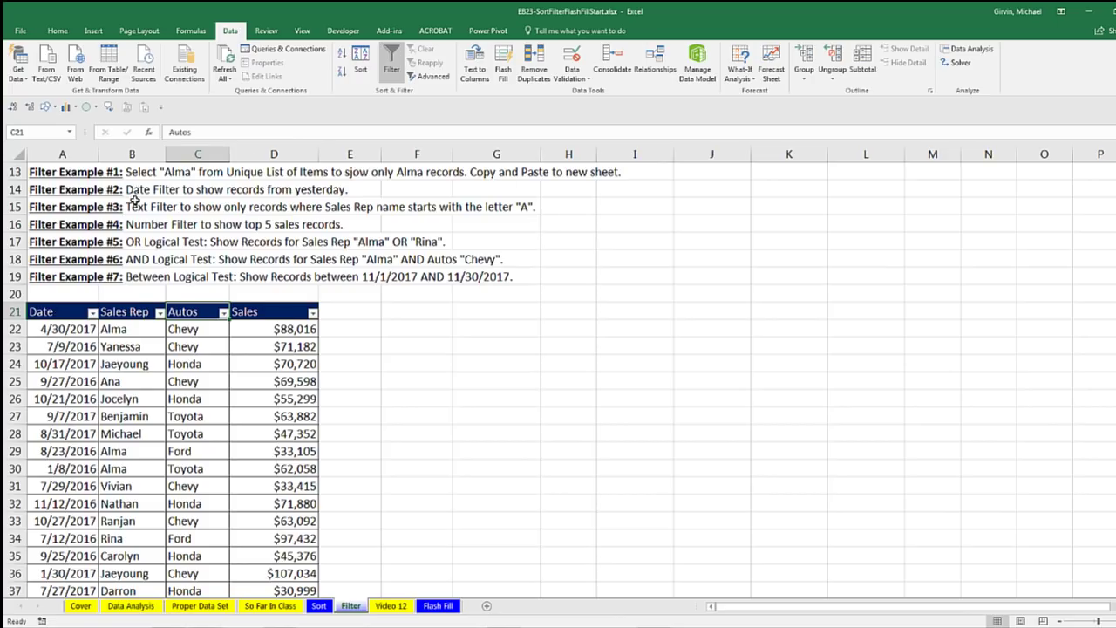
scroll(135, 201, "up", 4)
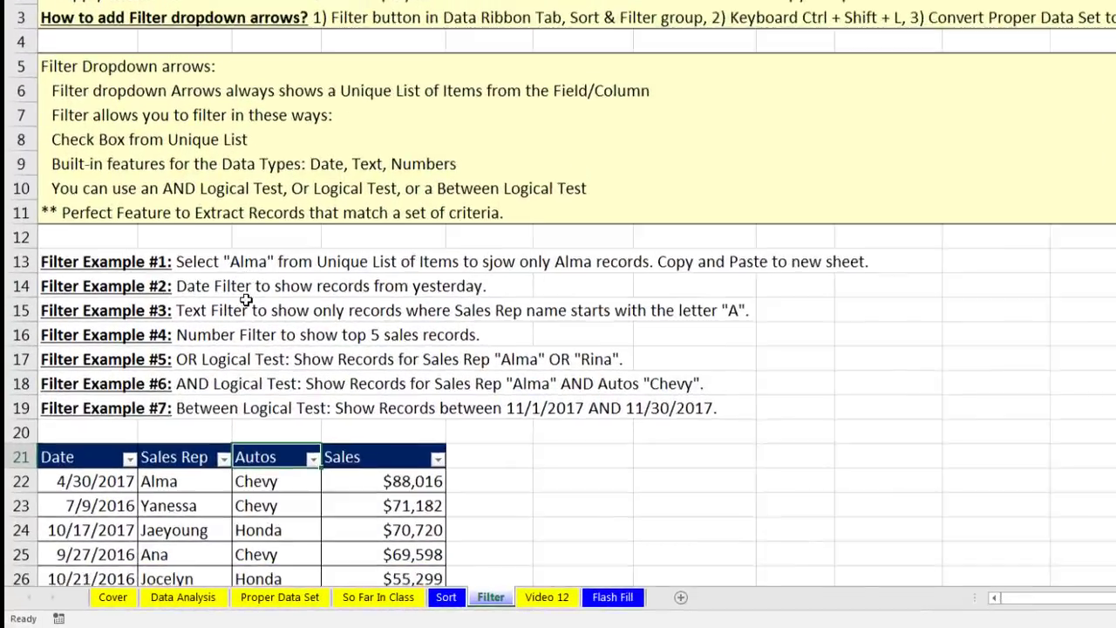
scroll(877, 366, "down", 2)
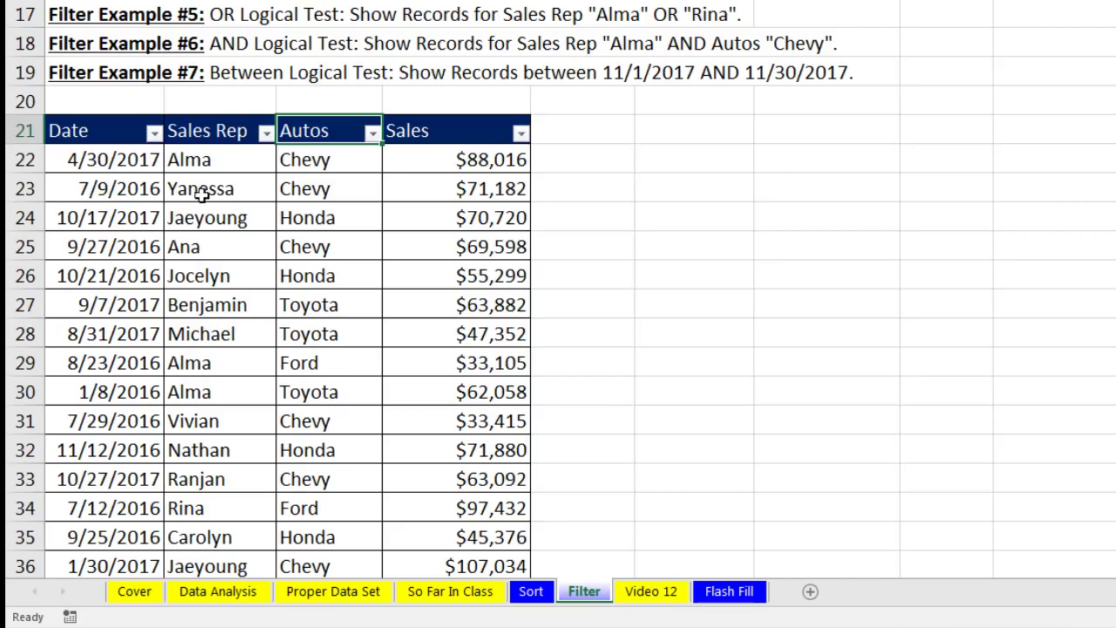
left_click(266, 132)
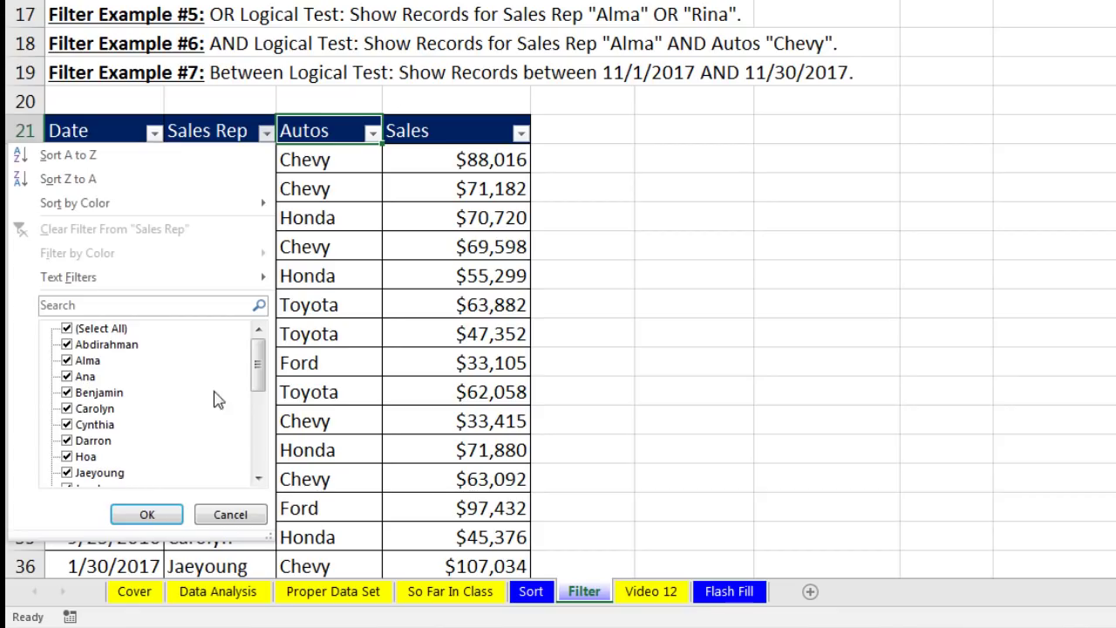
left_click_drag(259, 371, 257, 335)
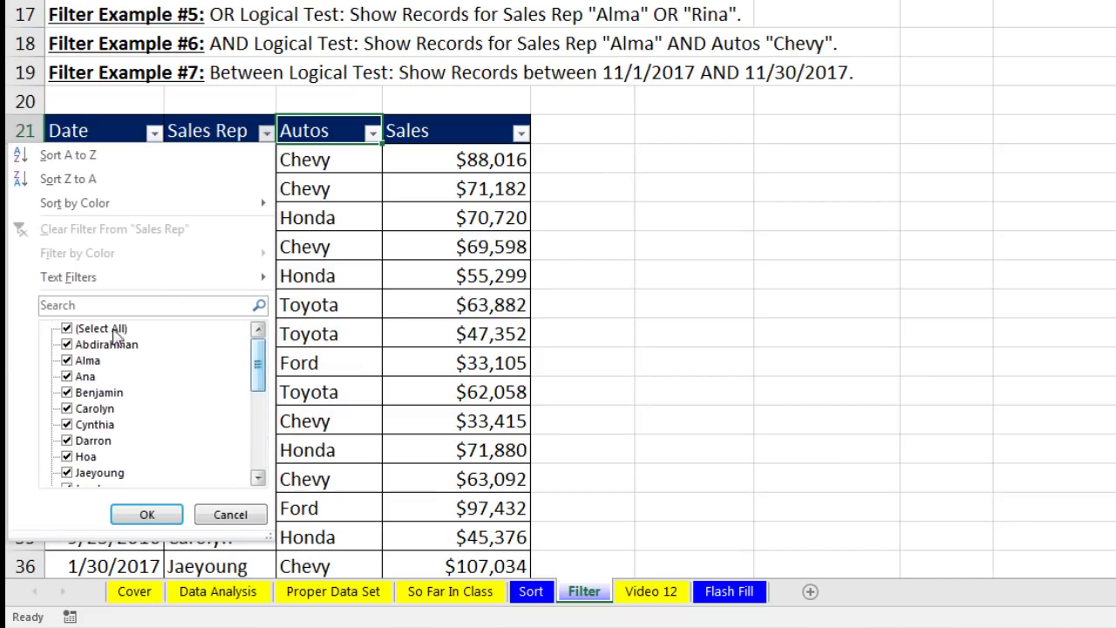
left_click(68, 329)
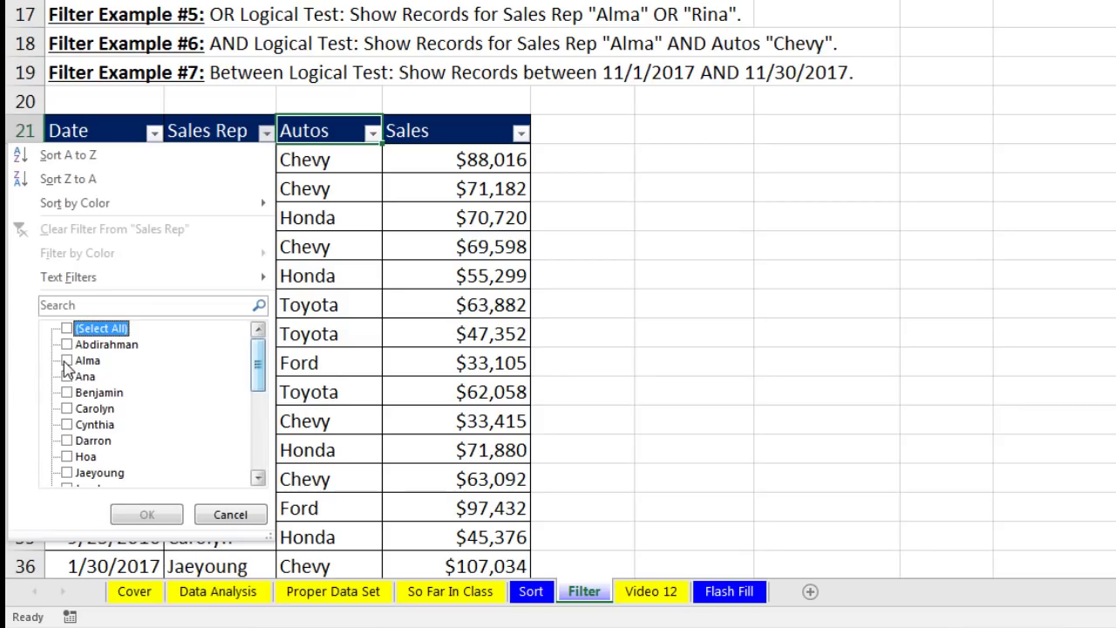
left_click(67, 361)
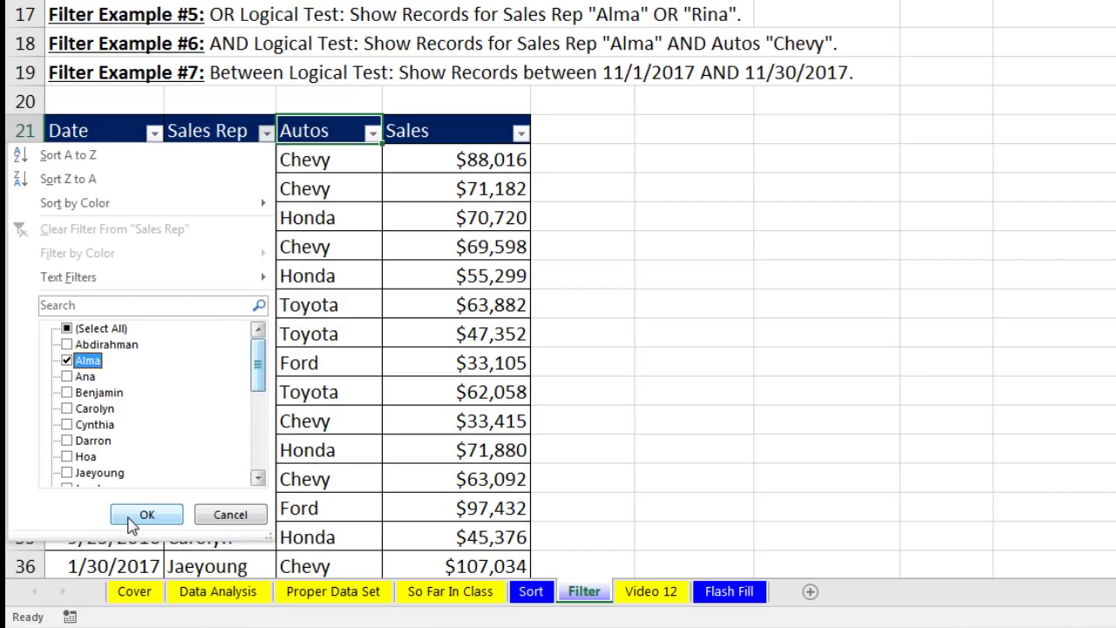
left_click(133, 523)
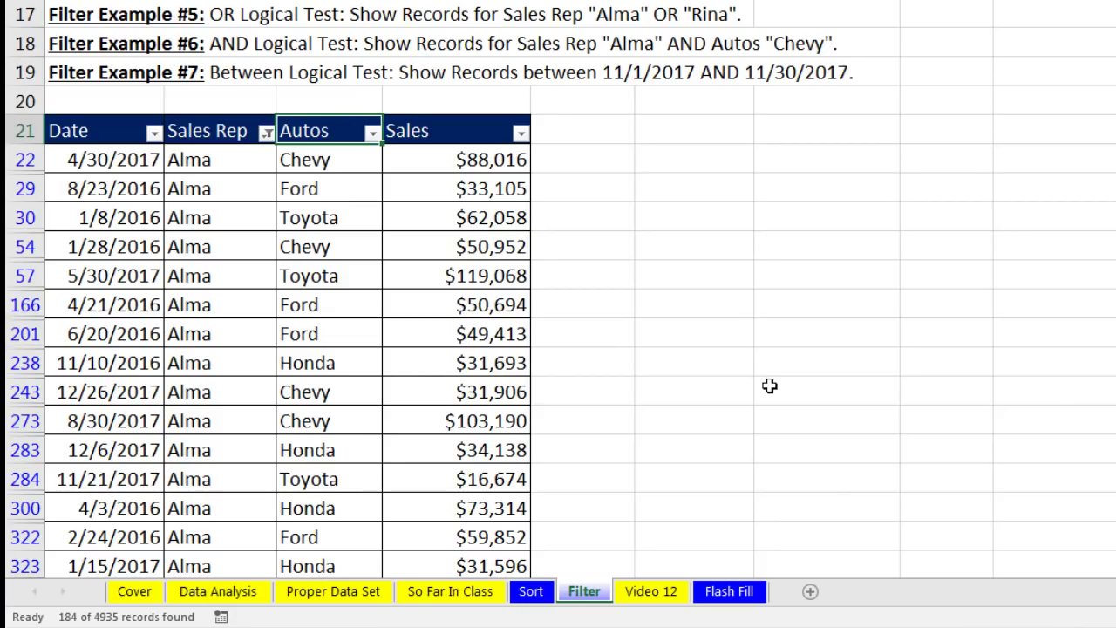
- Copy the whole filtered data set with headers and add a new sheet named with that sales rep's first name followed by "Records"
key("ctrl+shift+8")
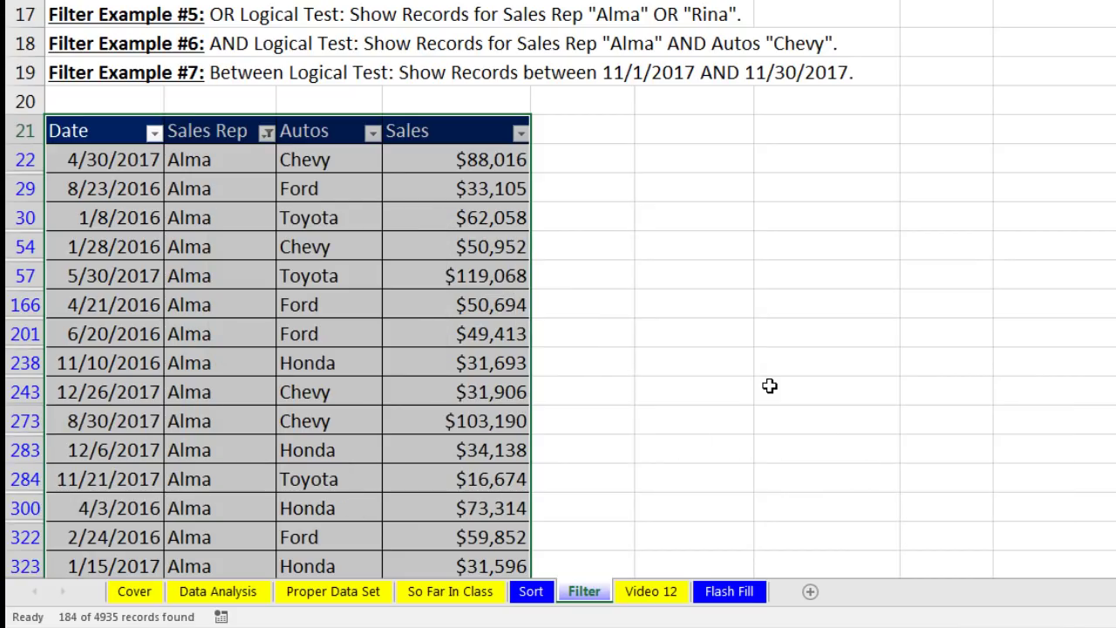
key("ctrl+c")
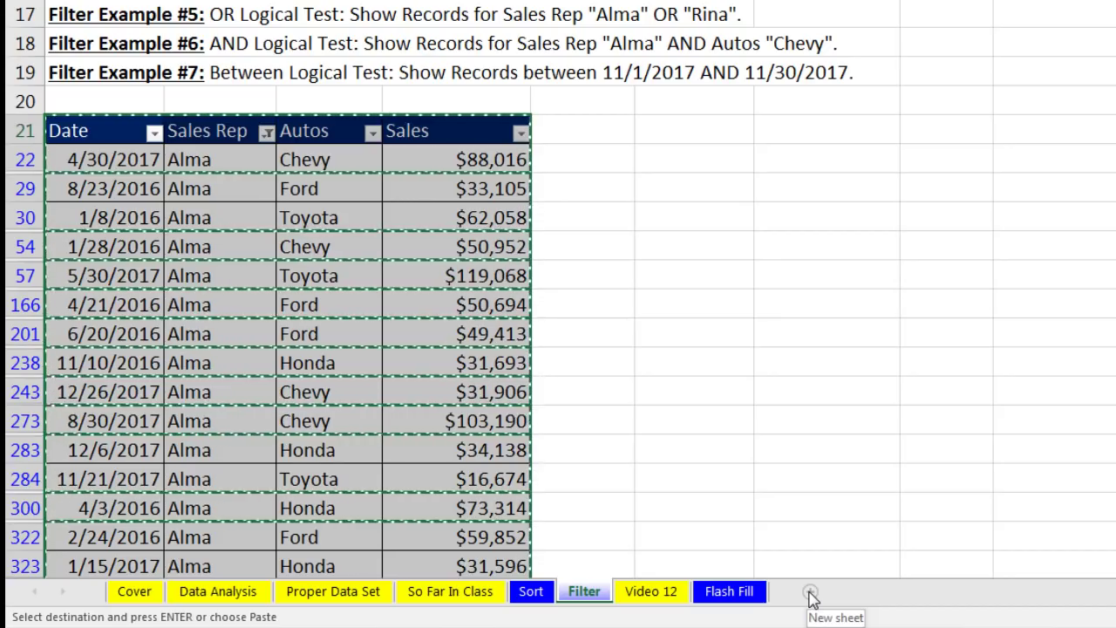
key("shift+F11")
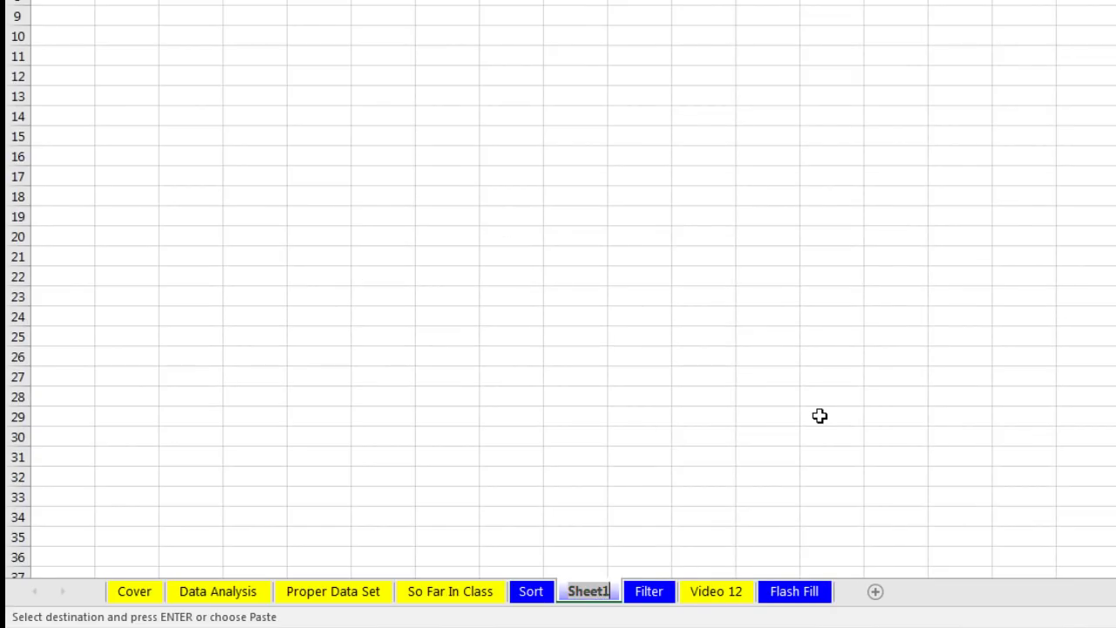
type("Alma Records")
key("Return")
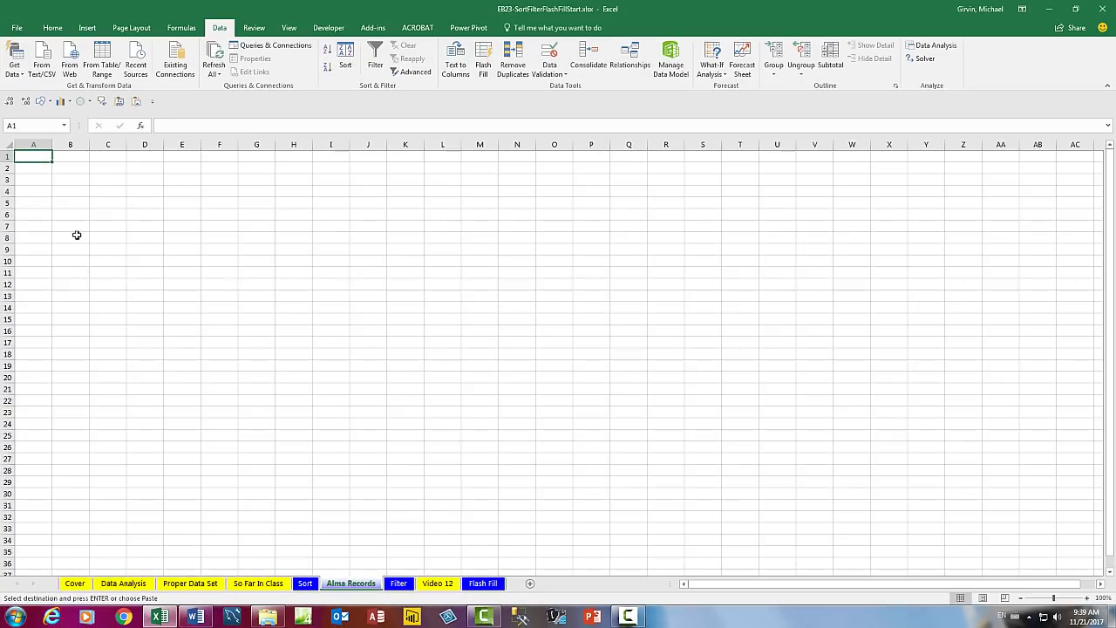
- Paste the copied records at A1 of the new sheet and widen column A to fit the dates
scroll(115, 270, "up", 7)
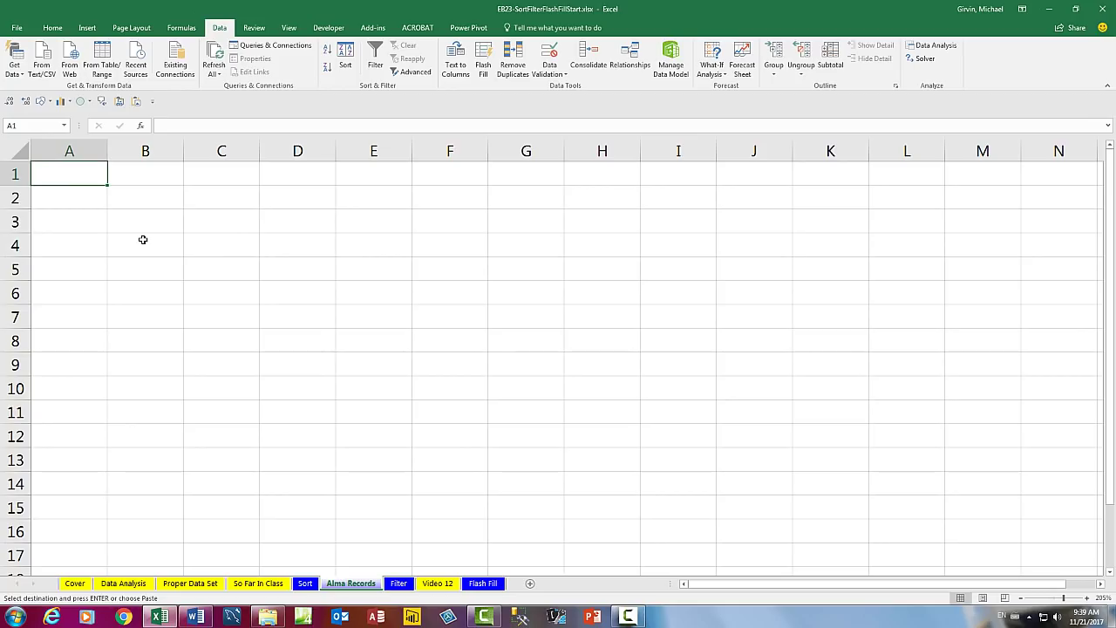
key("ctrl+v")
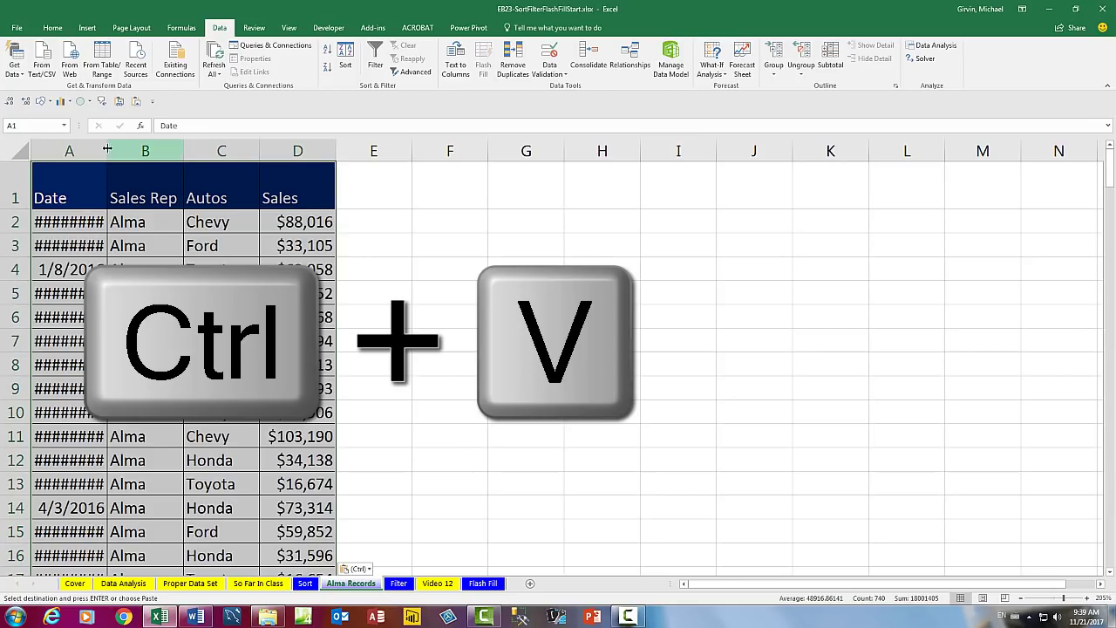
left_click_drag(107, 148, 133, 148)
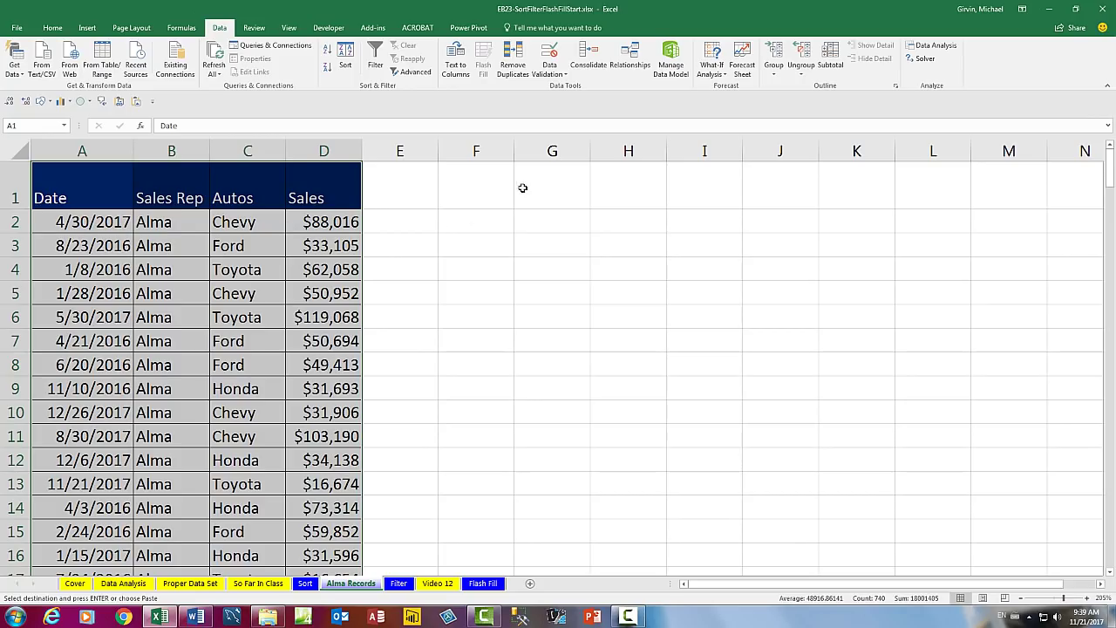
left_click(171, 223)
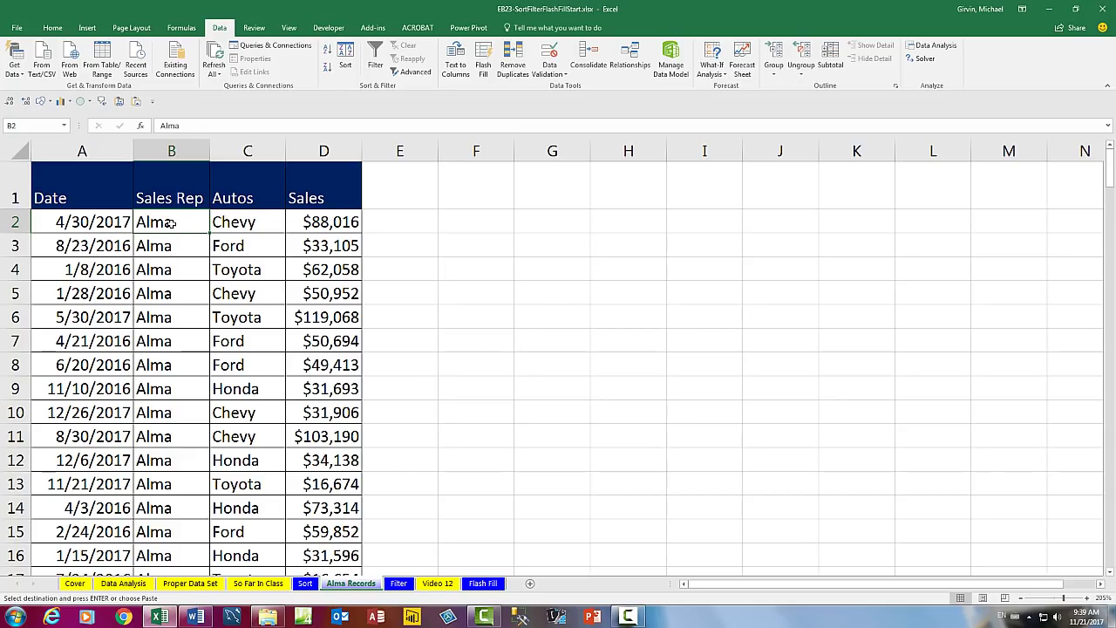
- Return to the Filter sheet, end the copy mode, and reset the Sales Rep filter by toggling filtering off and on
left_click(398, 583)
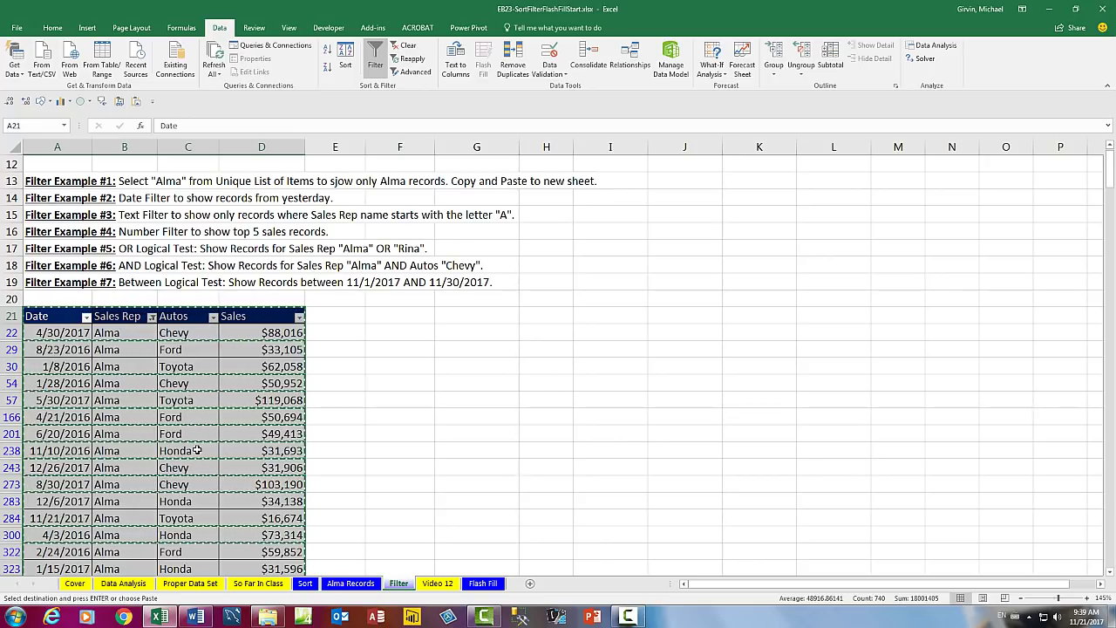
key("Escape")
key("Escape")
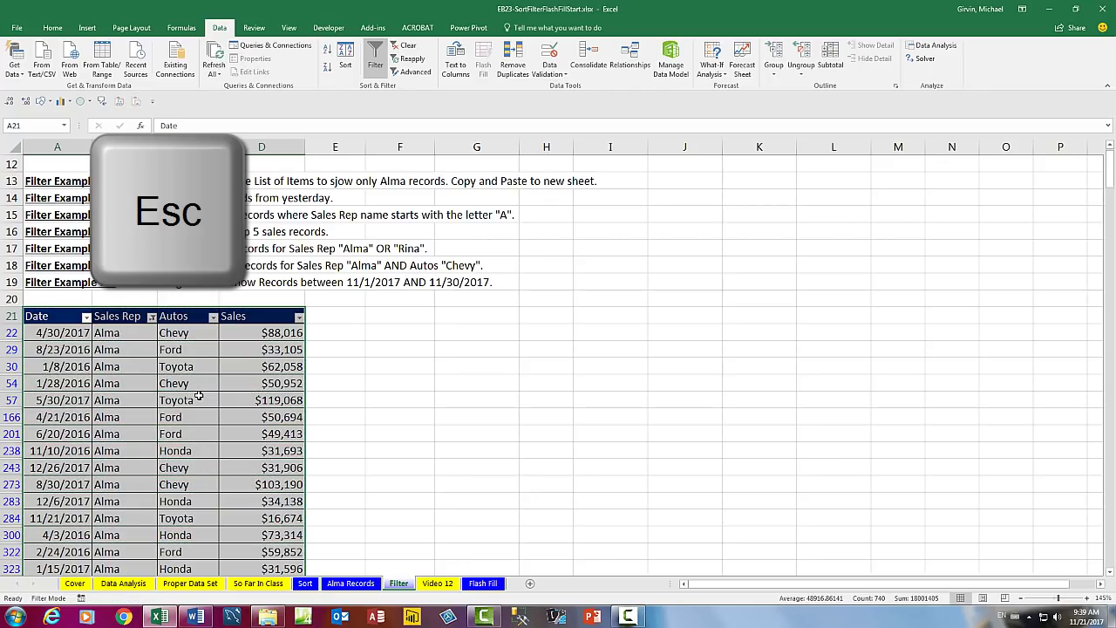
left_click(152, 317)
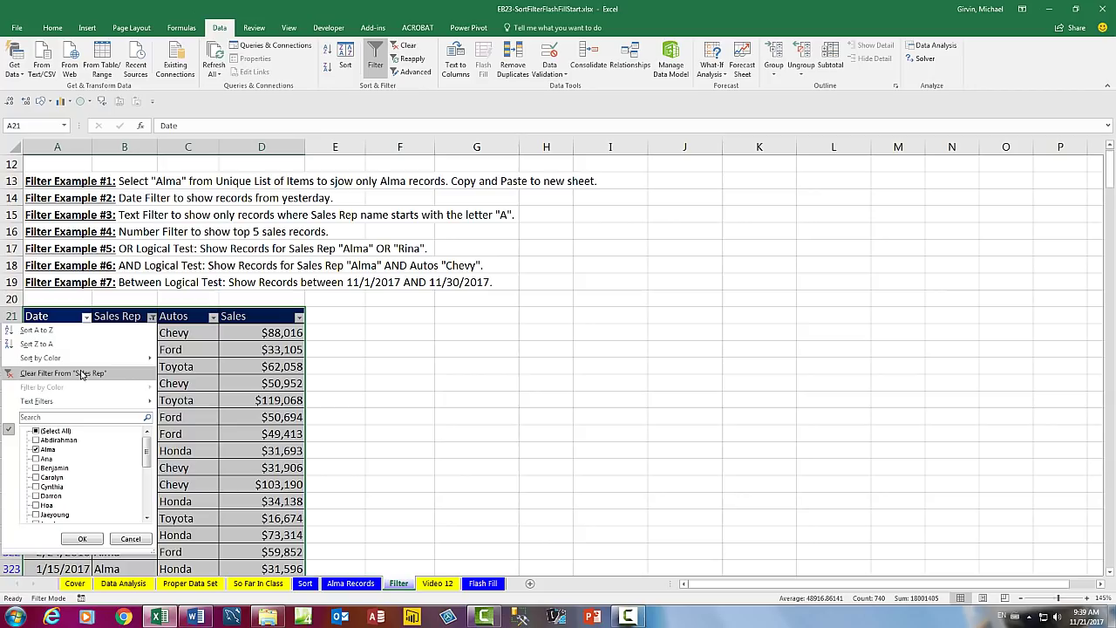
key("Escape")
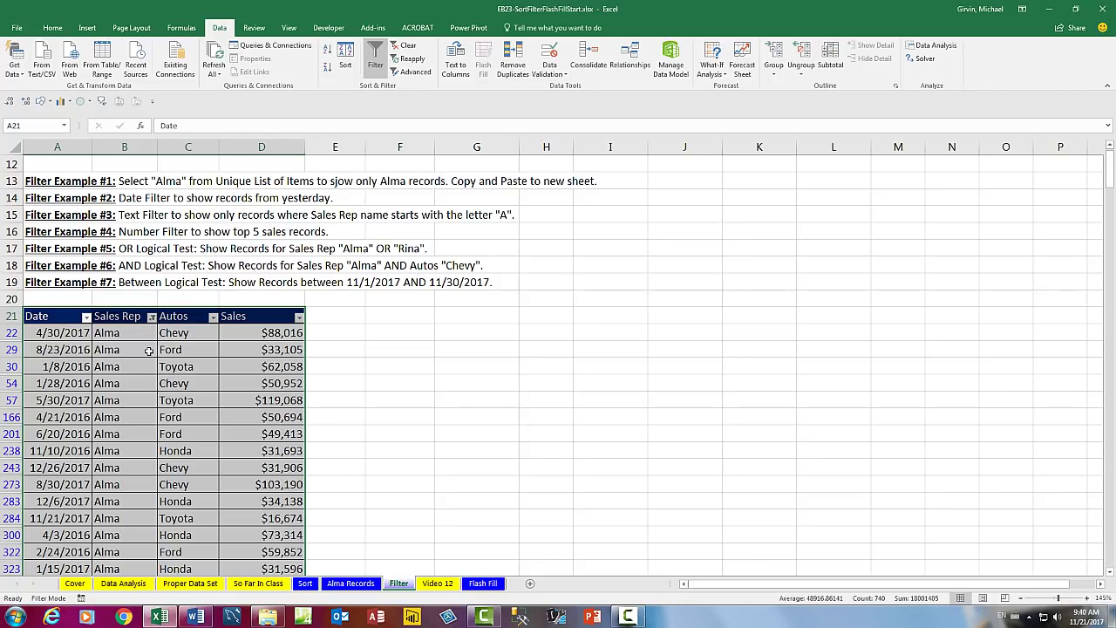
key("ctrl+shift+l")
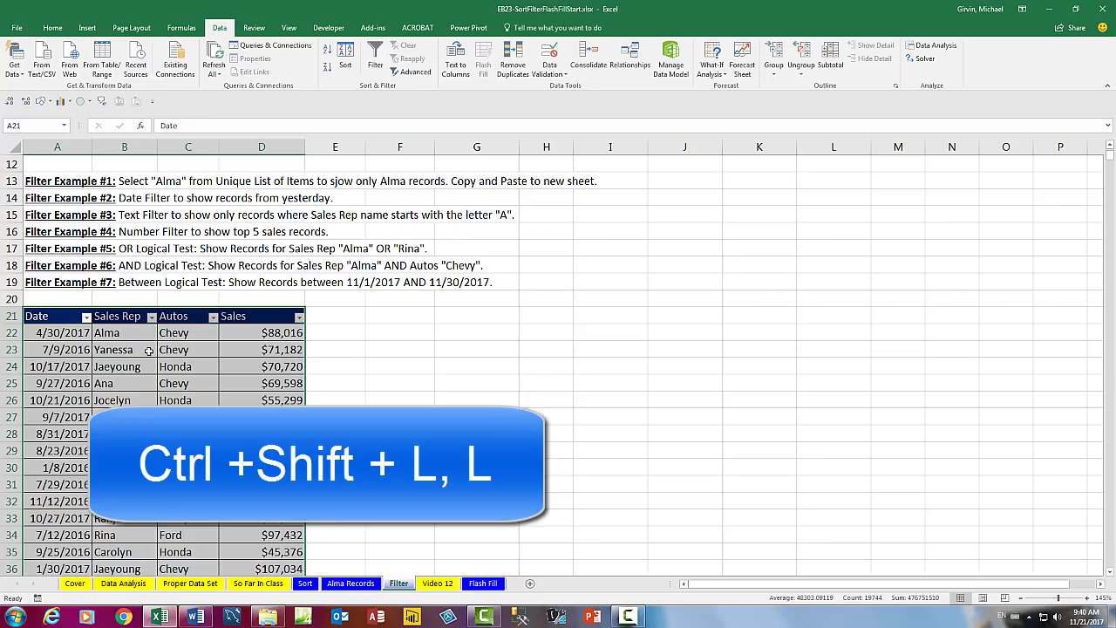
key("ctrl+shift+l")
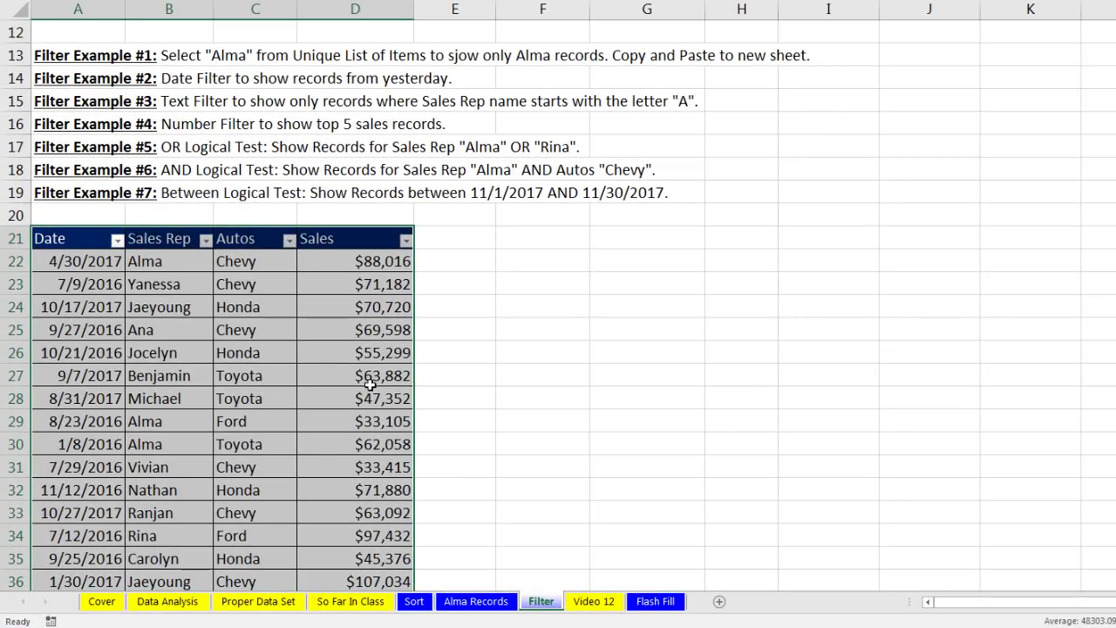
- Filter the Date column to yesterday's records with the built-in date filter, and reset it by toggling filtering off and on
left_click(117, 241)
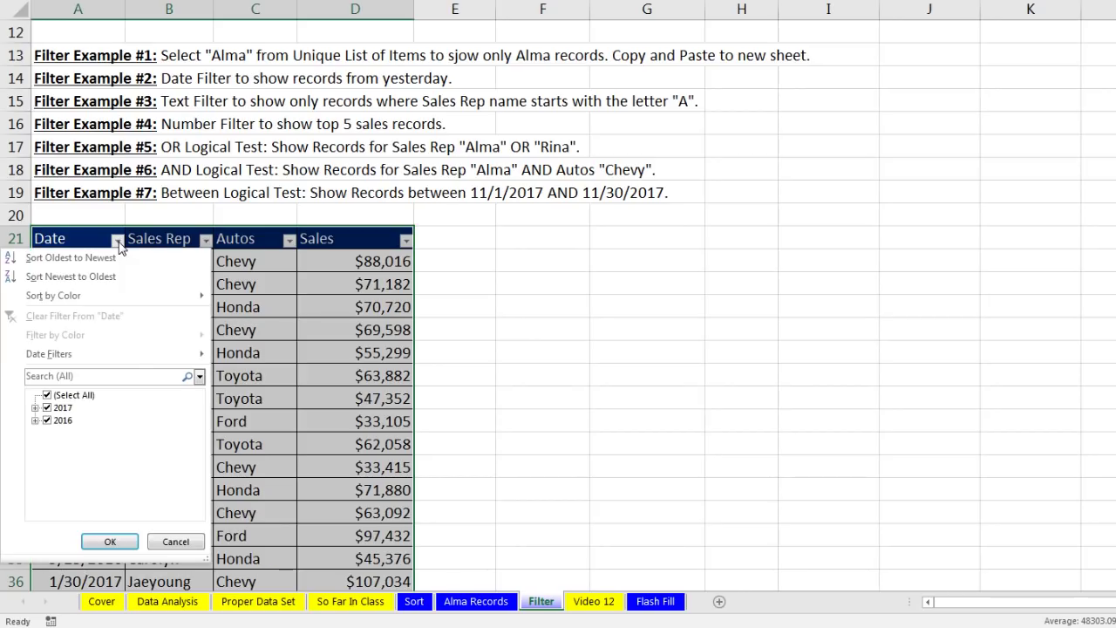
mouse_move(87, 358)
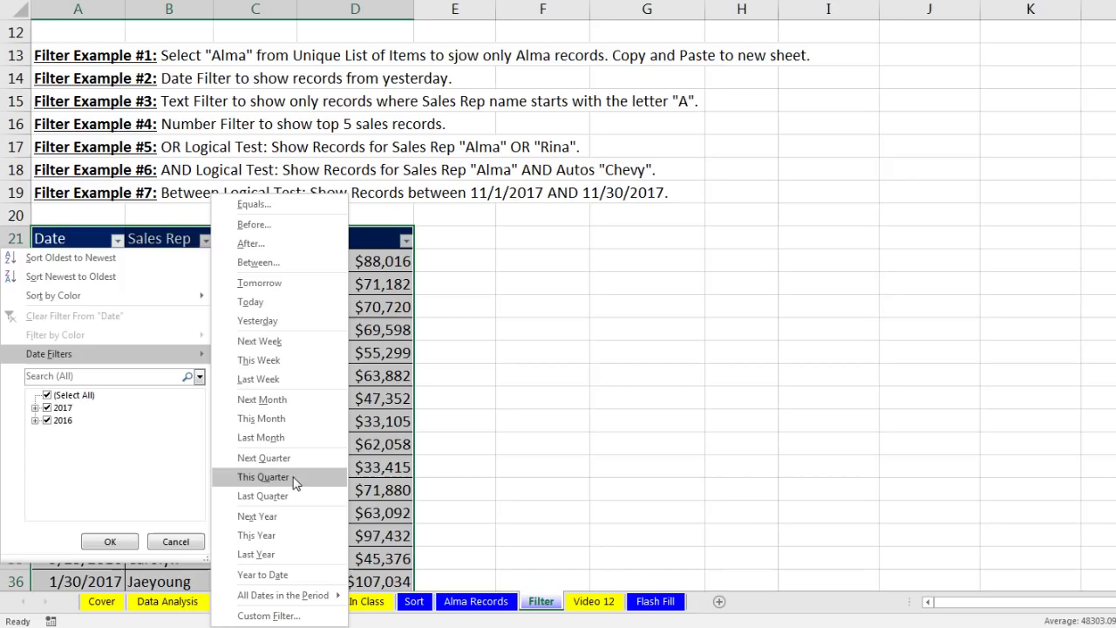
left_click(278, 322)
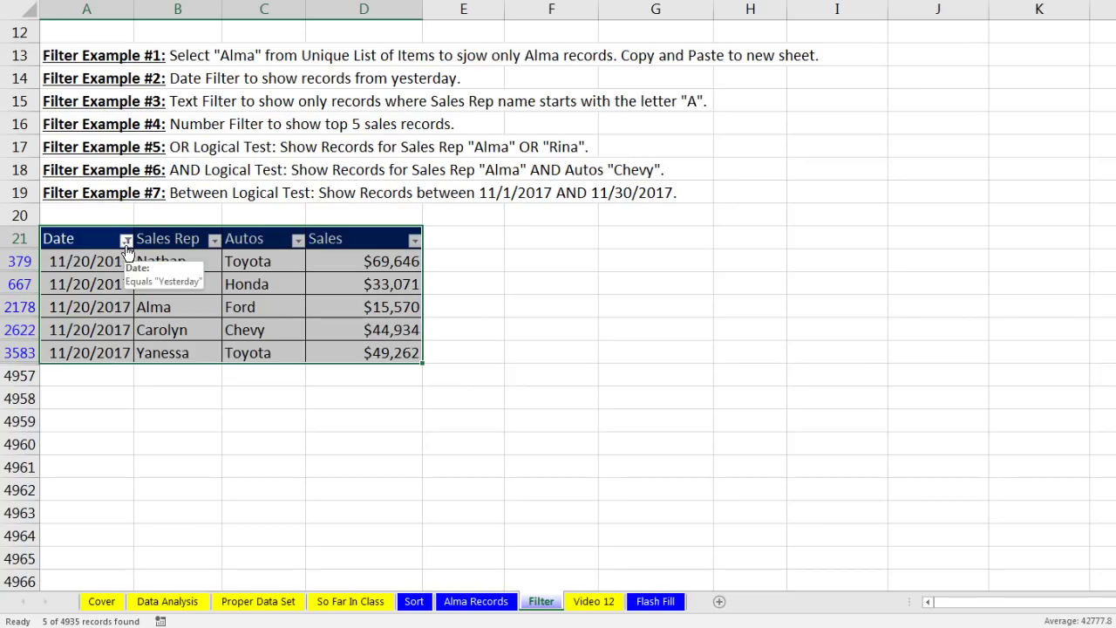
key("ctrl+shift+l")
key("ctrl+shift+l")
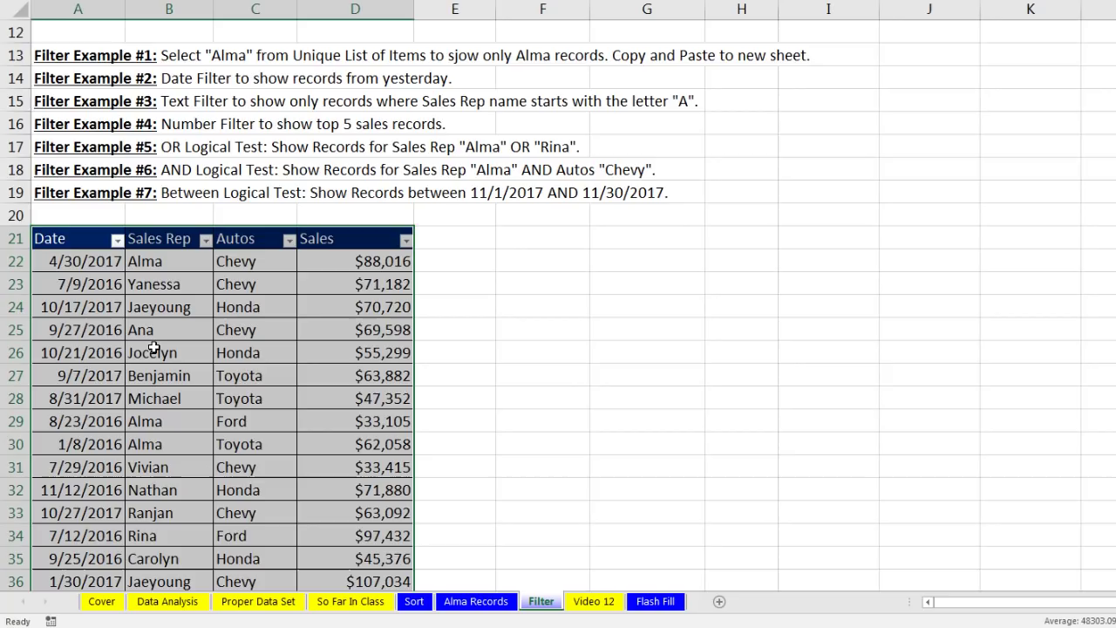
- Filter the Sales Rep column to names beginning with "A" using a text filter, and clear that filter
left_click(185, 241)
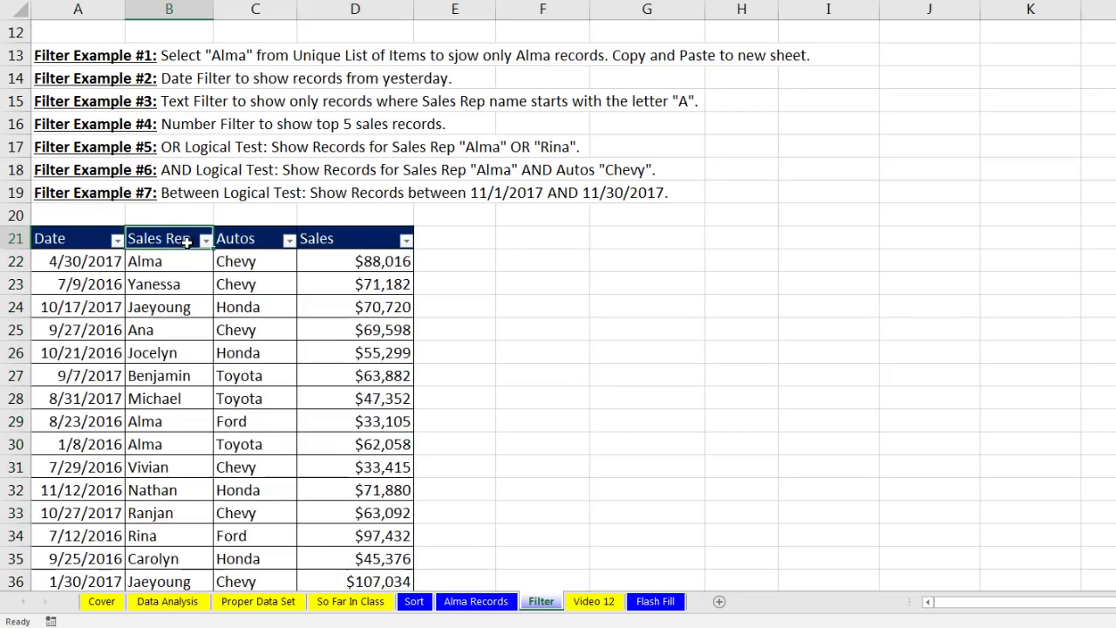
left_click(206, 241)
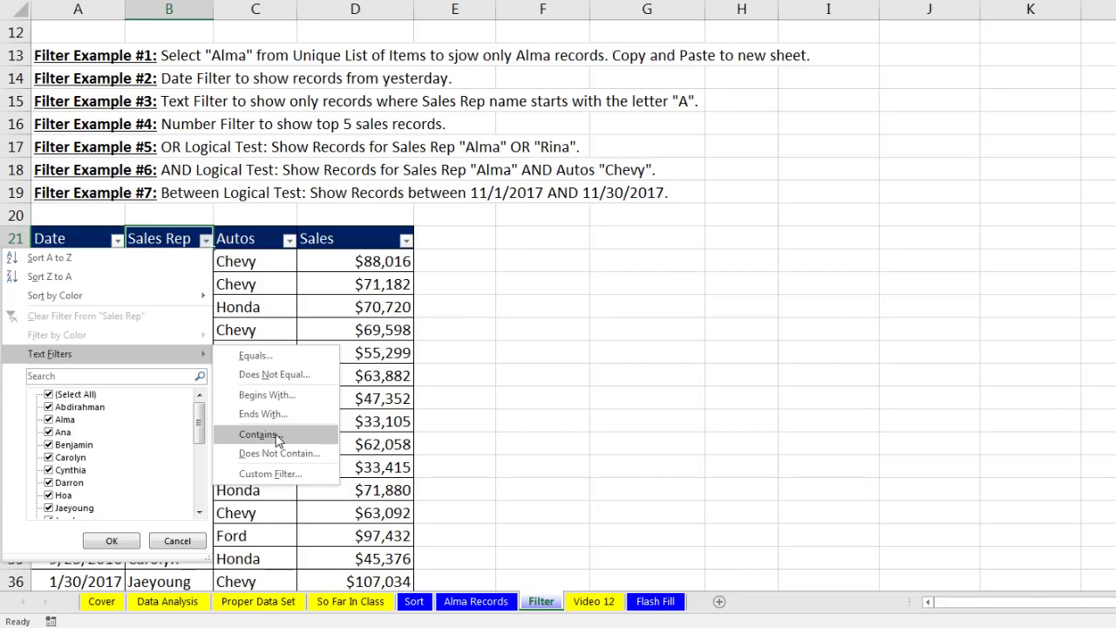
left_click(250, 397)
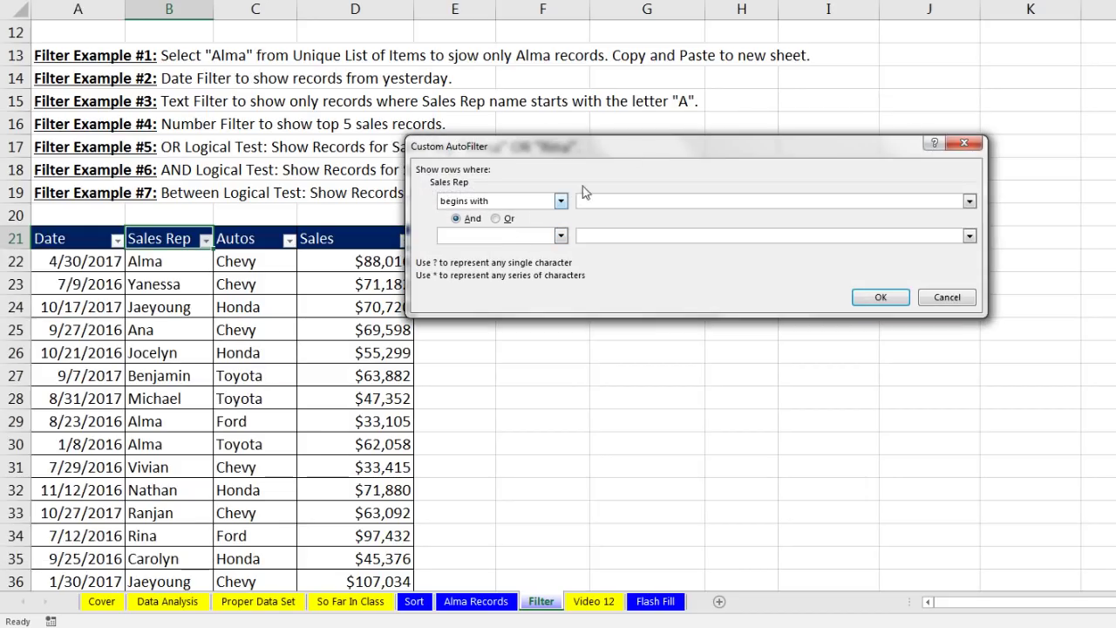
left_click_drag(637, 147, 360, 299)
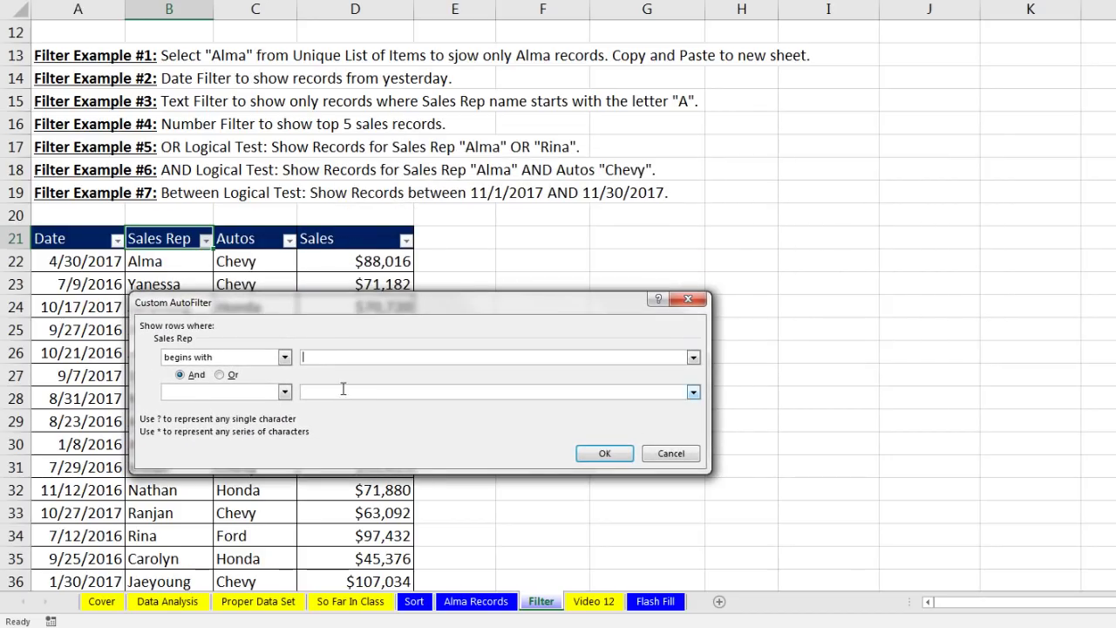
type("A")
left_click(607, 454)
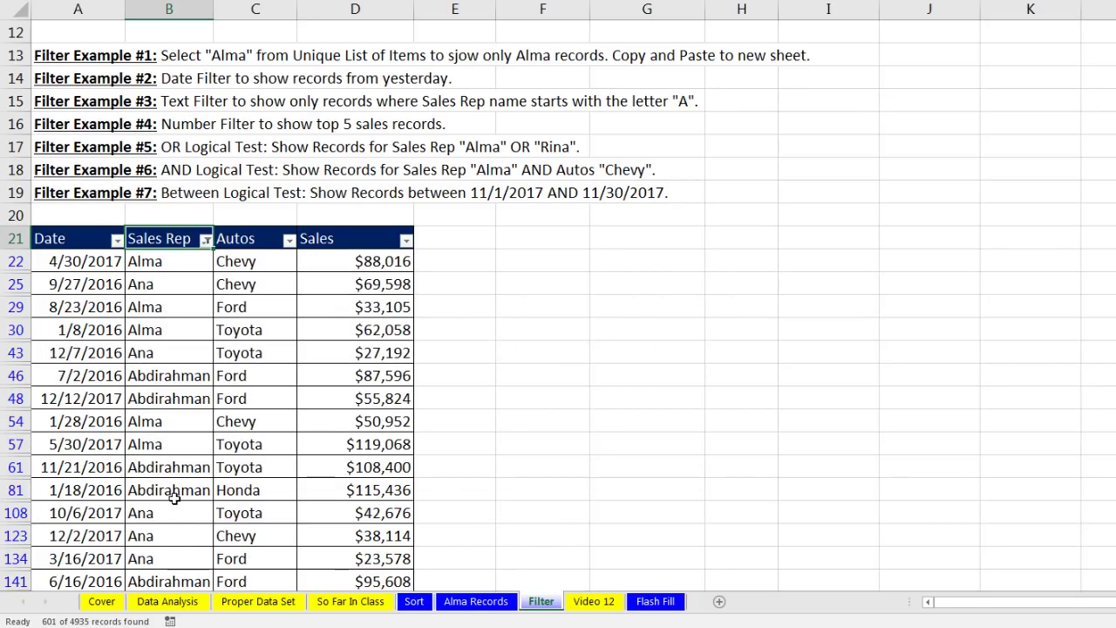
left_click(205, 241)
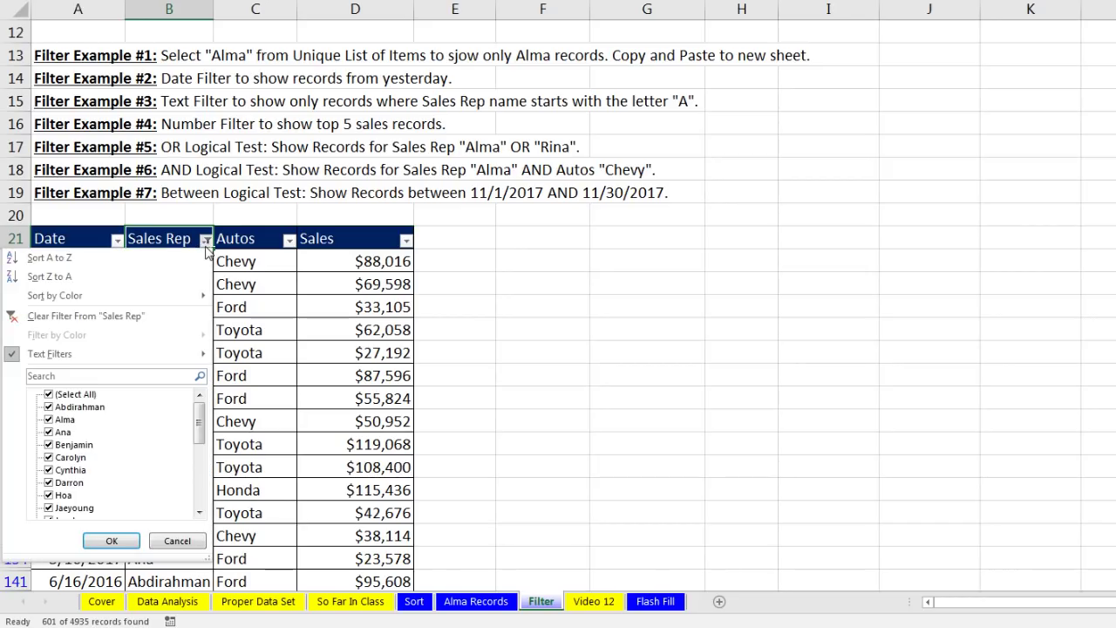
left_click(96, 317)
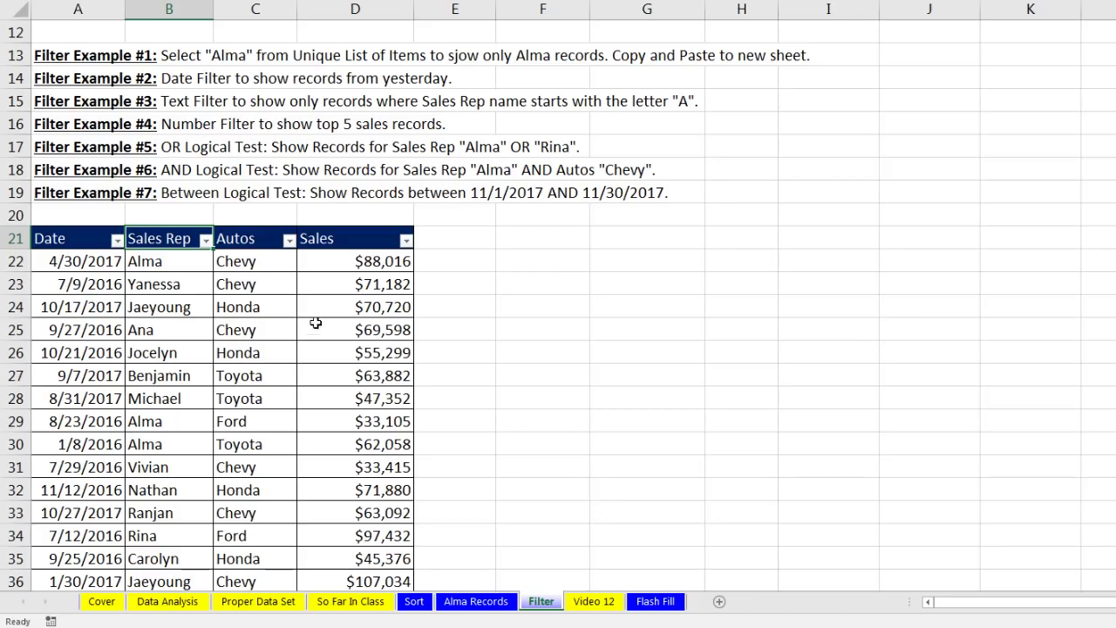
- Filter the Sales column to the top 5 items with a number filter, and reset it by toggling filtering off and on
left_click(340, 261)
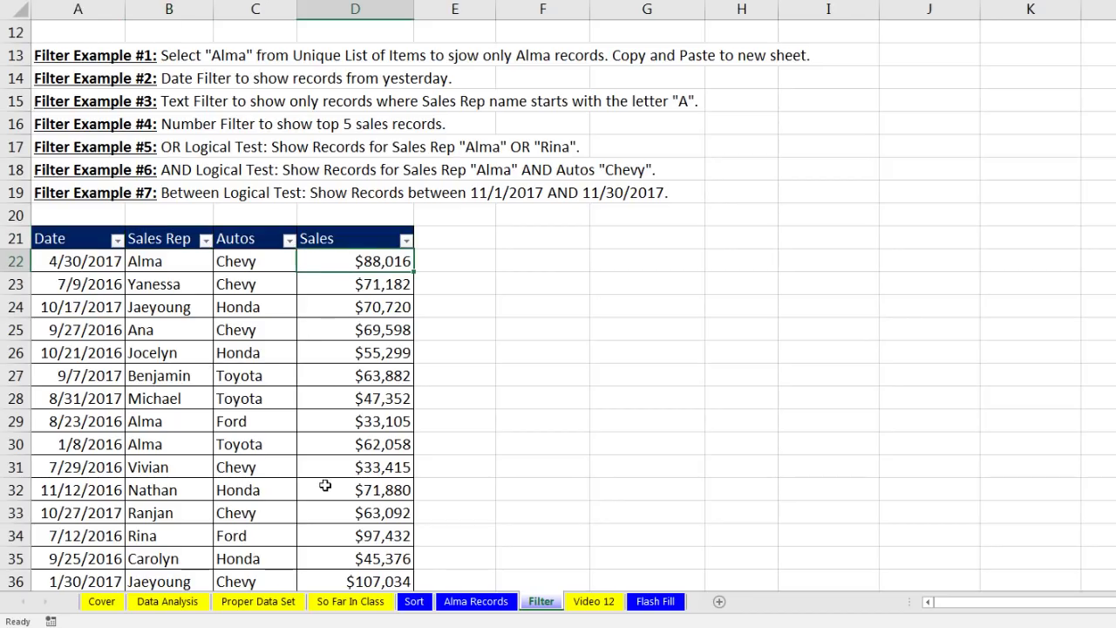
left_click(406, 241)
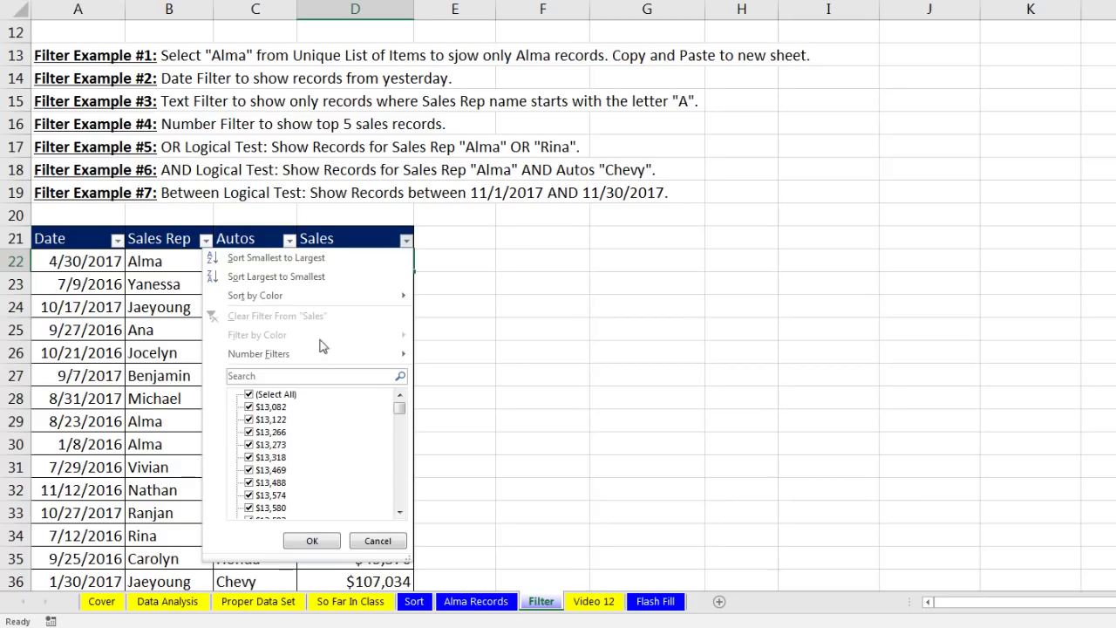
mouse_move(319, 357)
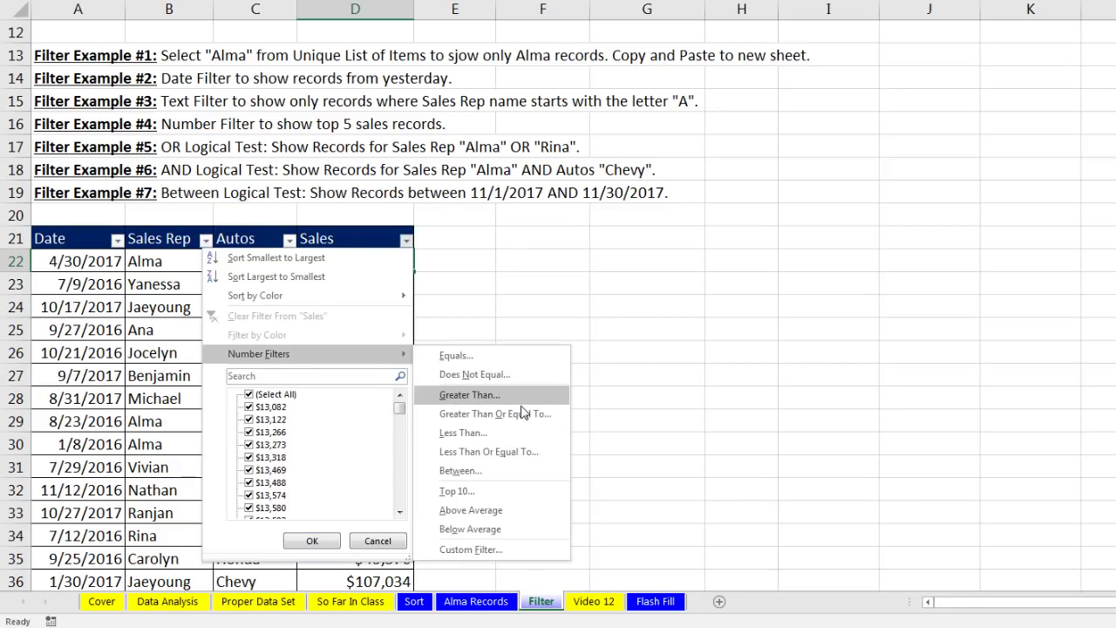
left_click(503, 496)
left_click(440, 389)
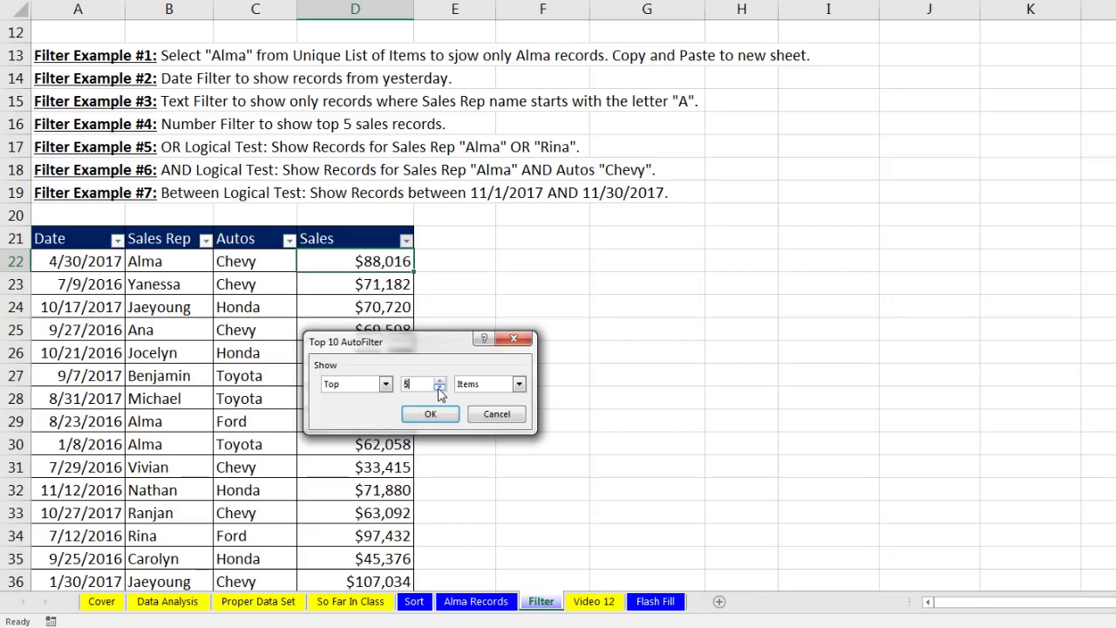
left_click(519, 384)
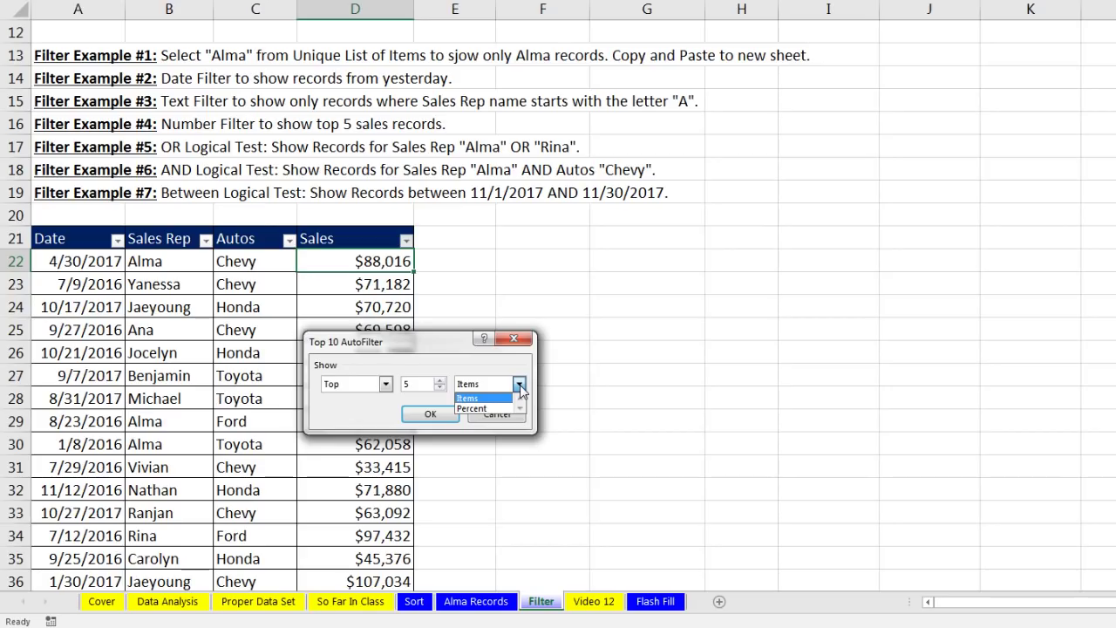
left_click(520, 386)
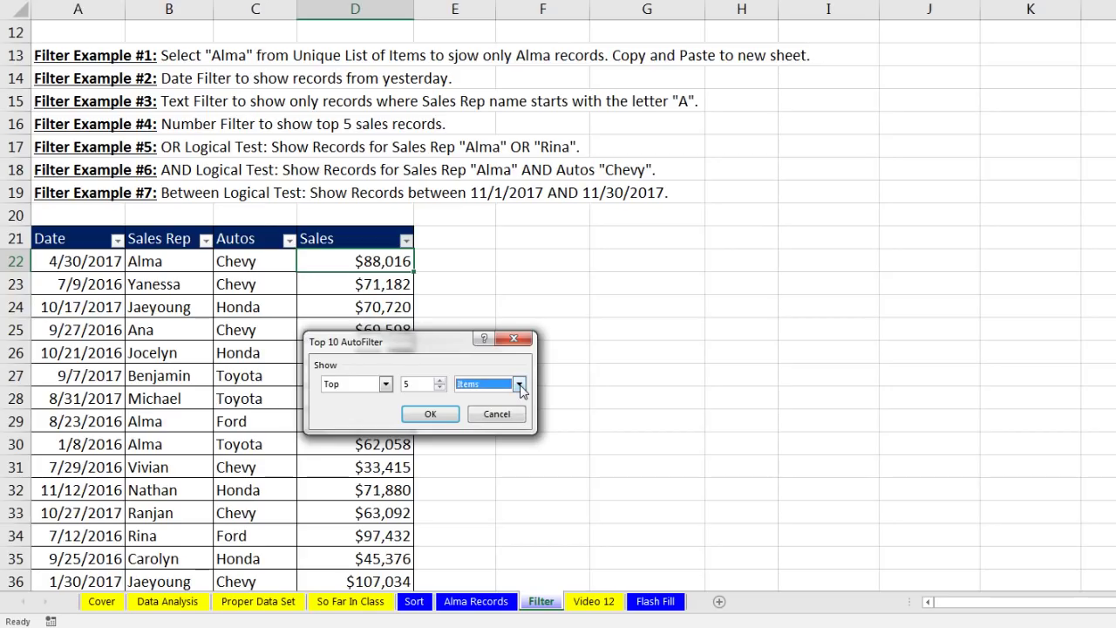
left_click(430, 413)
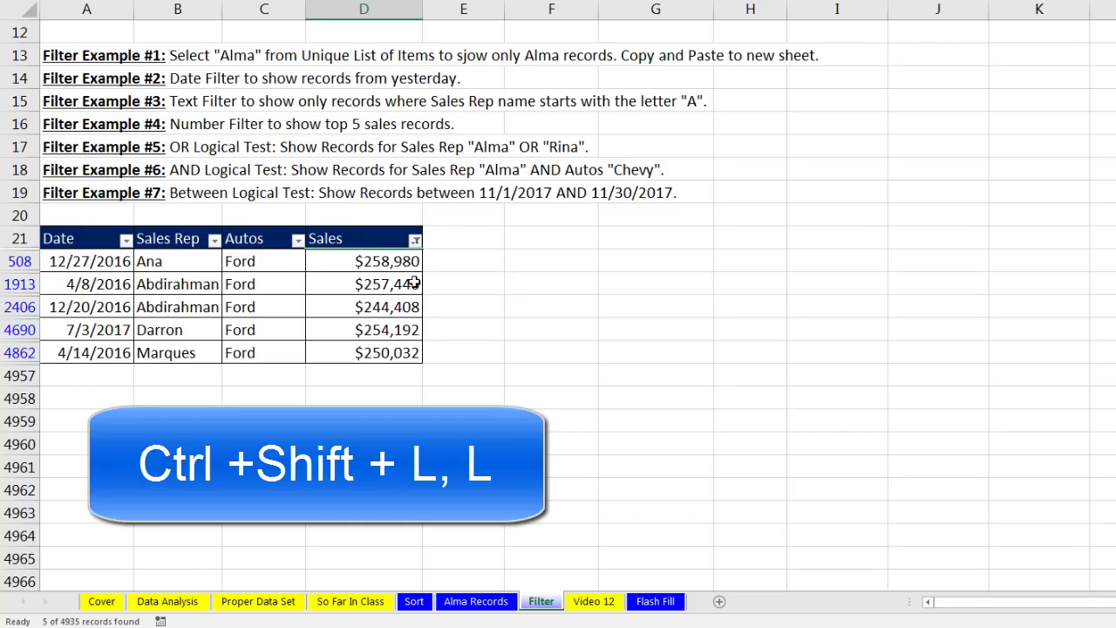
key("ctrl+shift+l")
key("ctrl+shift+l")
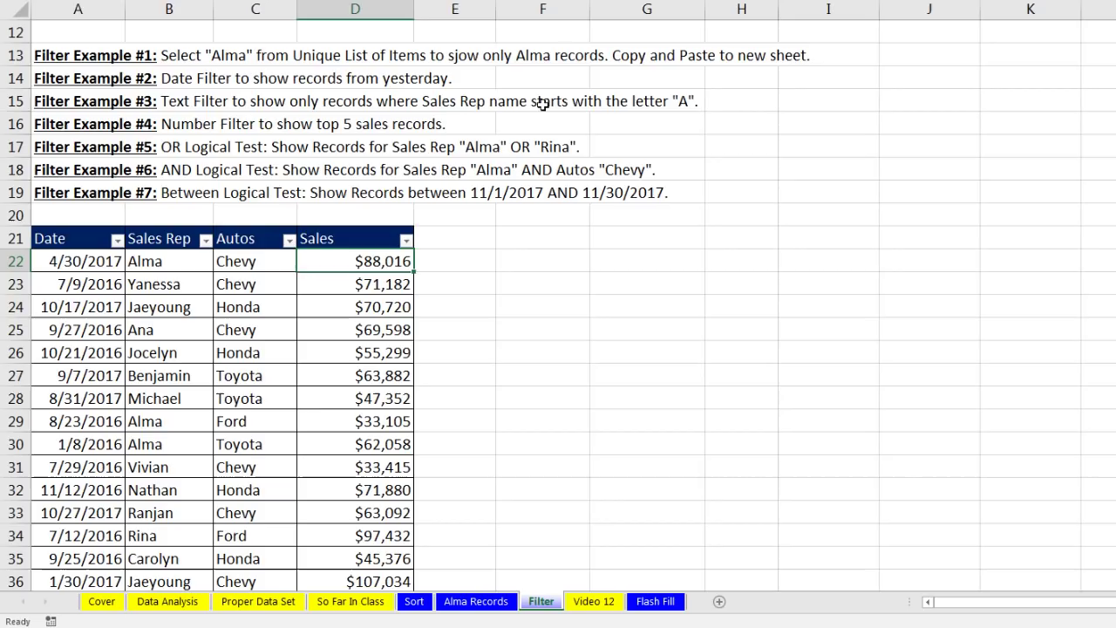
- Filter the Sales Rep column to the two reps named in Filter Example #5, and reset it by toggling filtering off and on
left_click(166, 265)
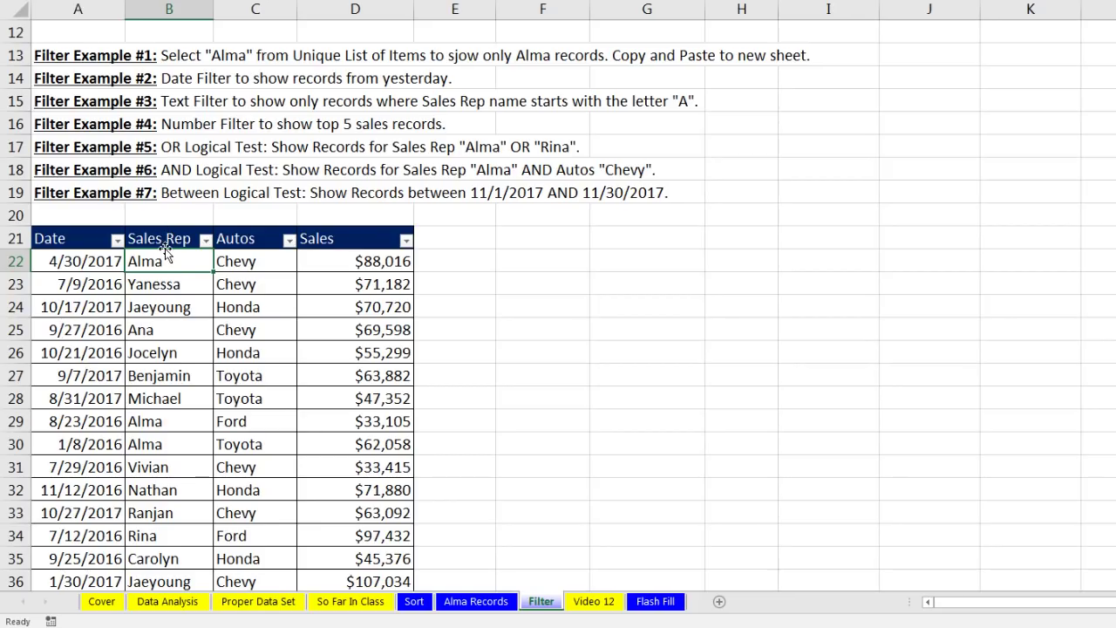
left_click(167, 285)
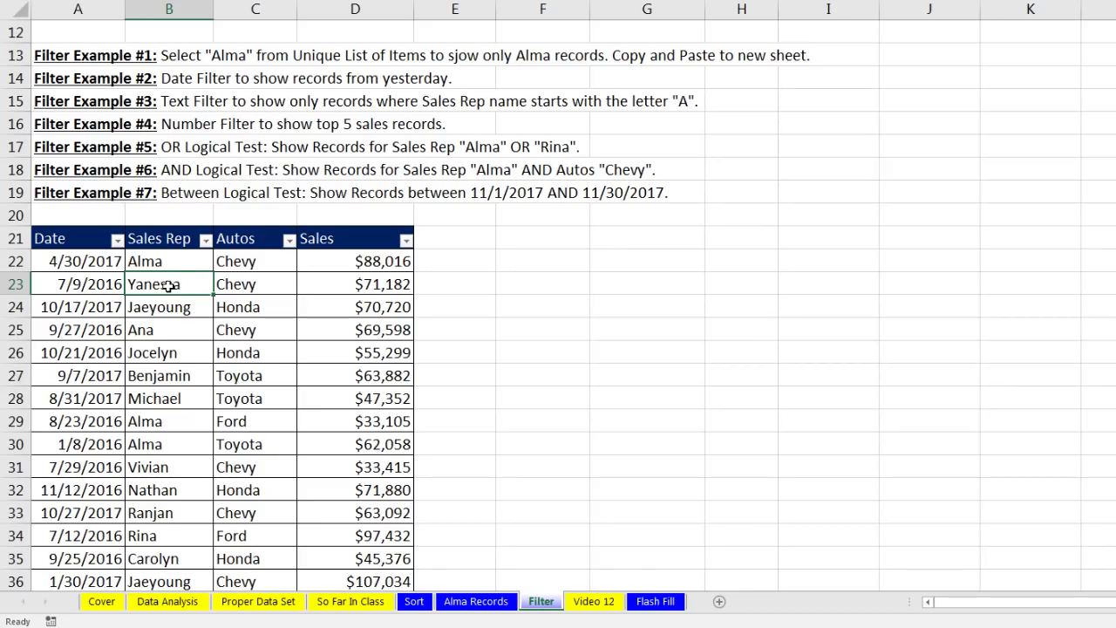
left_click(206, 241)
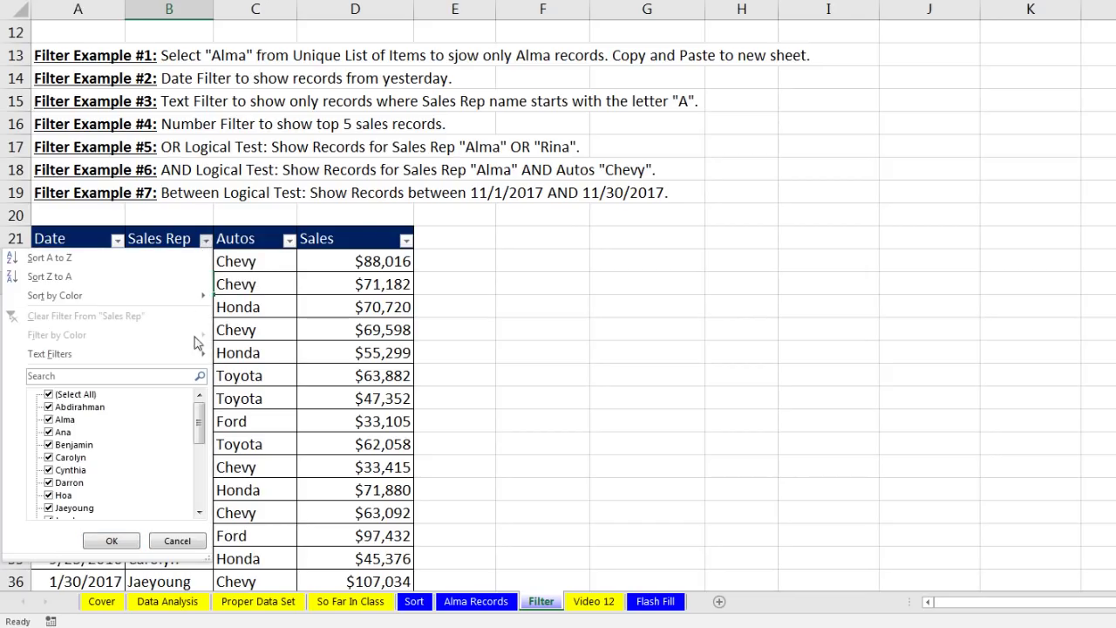
left_click(47, 396)
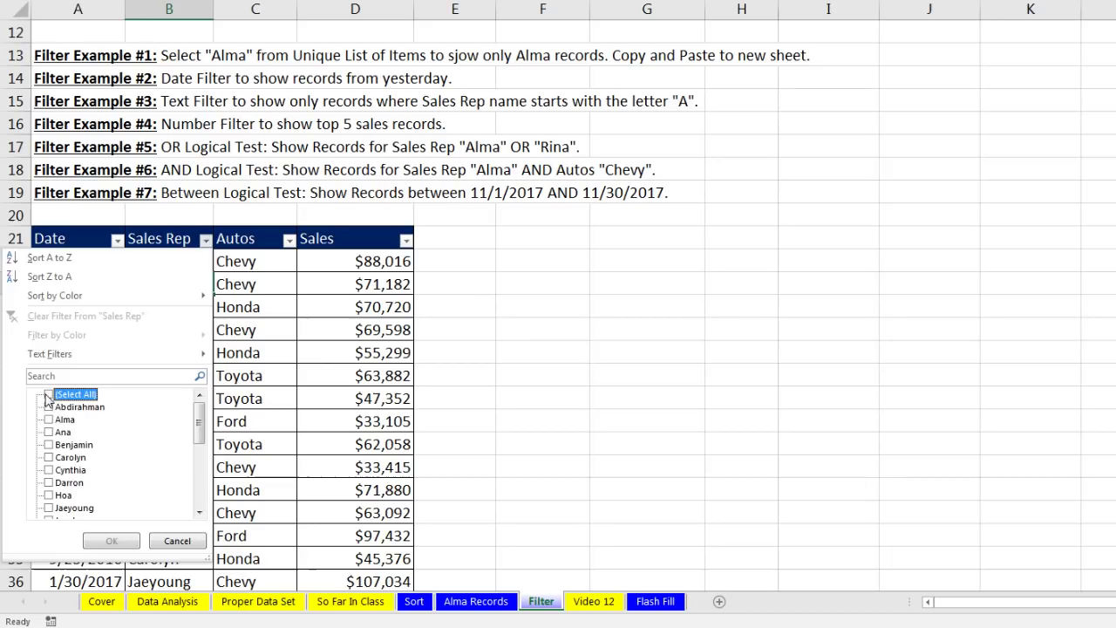
left_click(49, 420)
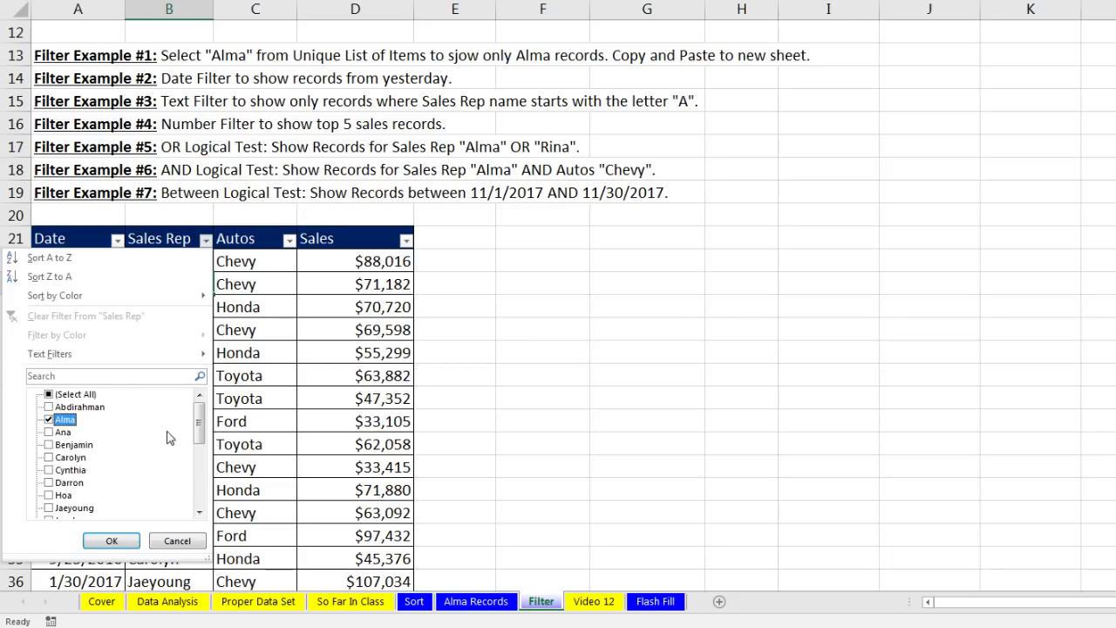
left_click_drag(199, 425, 201, 490)
left_click(49, 470)
left_click(111, 540)
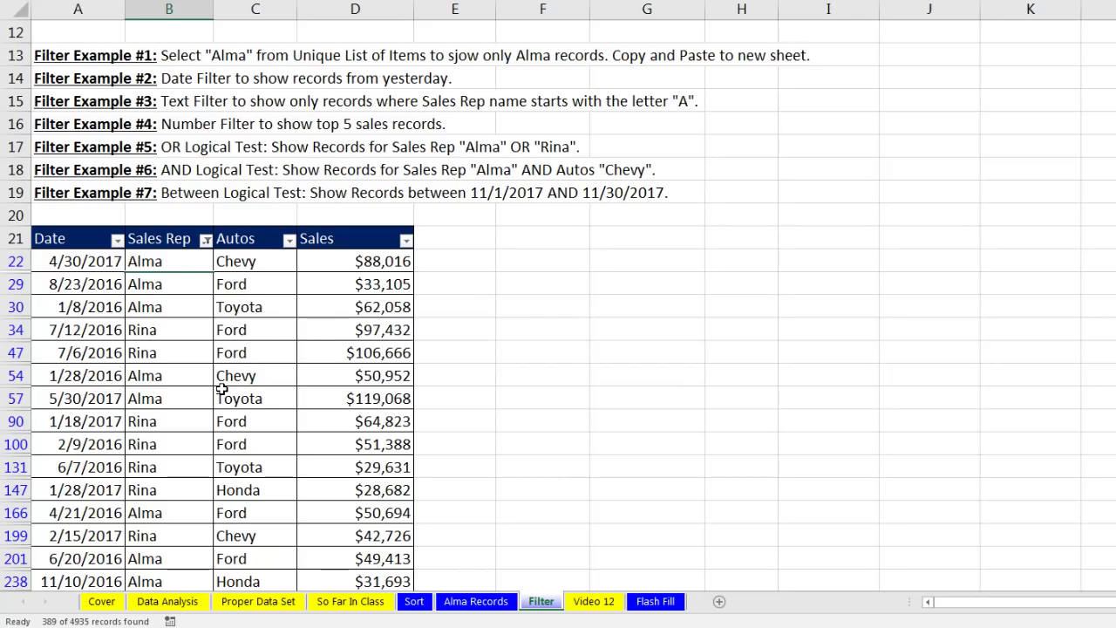
key("ctrl+shift+l")
key("ctrl+shift+l")
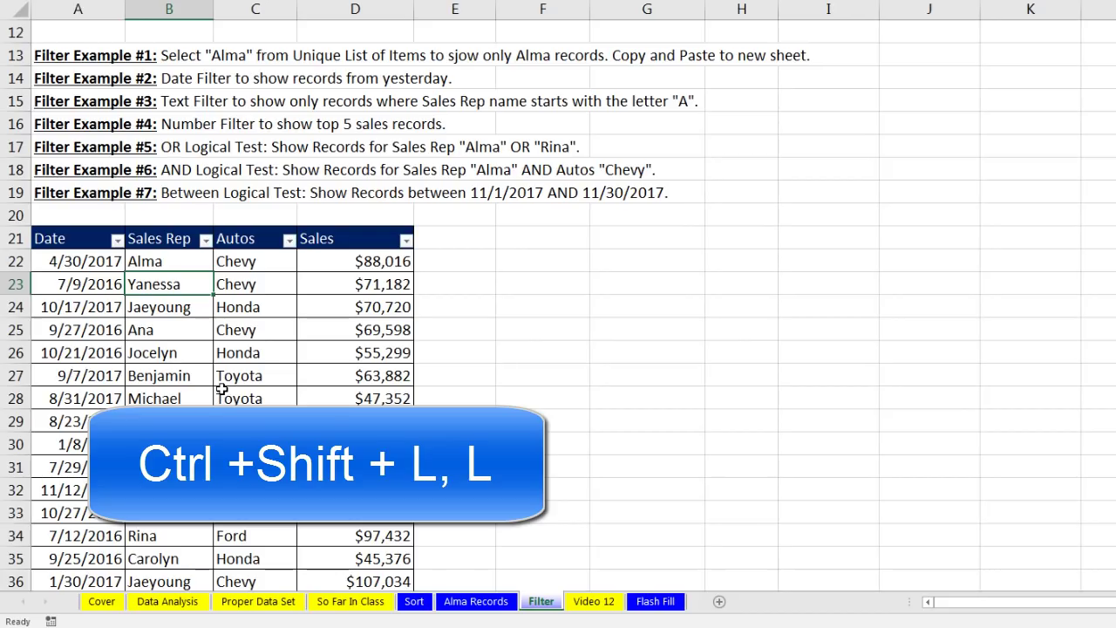
- Filter the Sales Rep column to the rep named in Filter Example #6 and the Autos column to Chevy
left_click(207, 243)
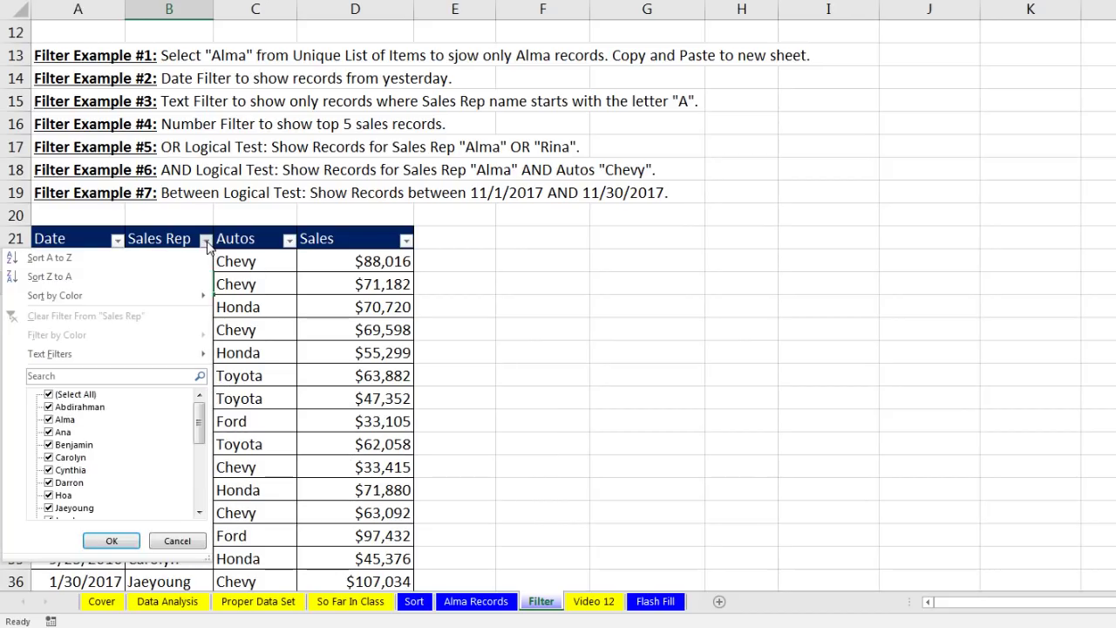
left_click(49, 395)
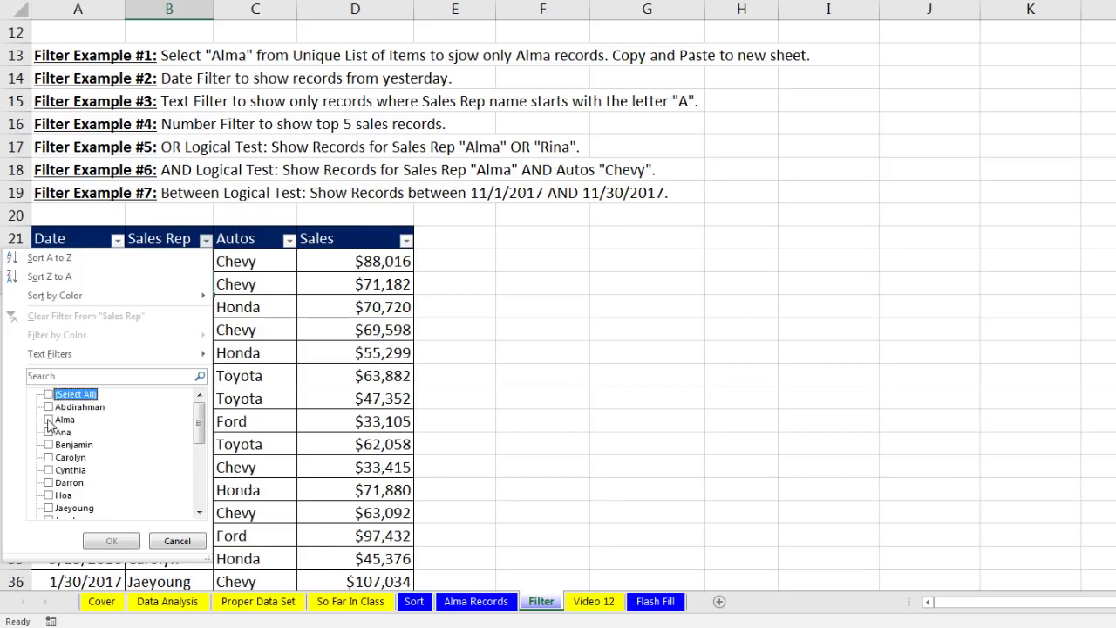
left_click(48, 420)
left_click(112, 541)
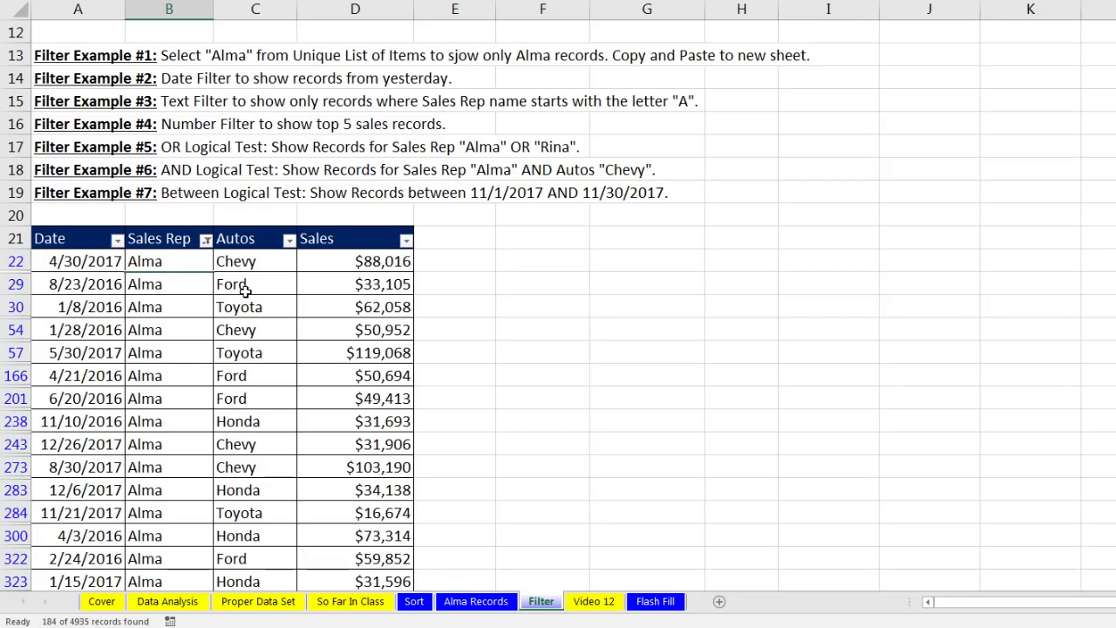
left_click(289, 241)
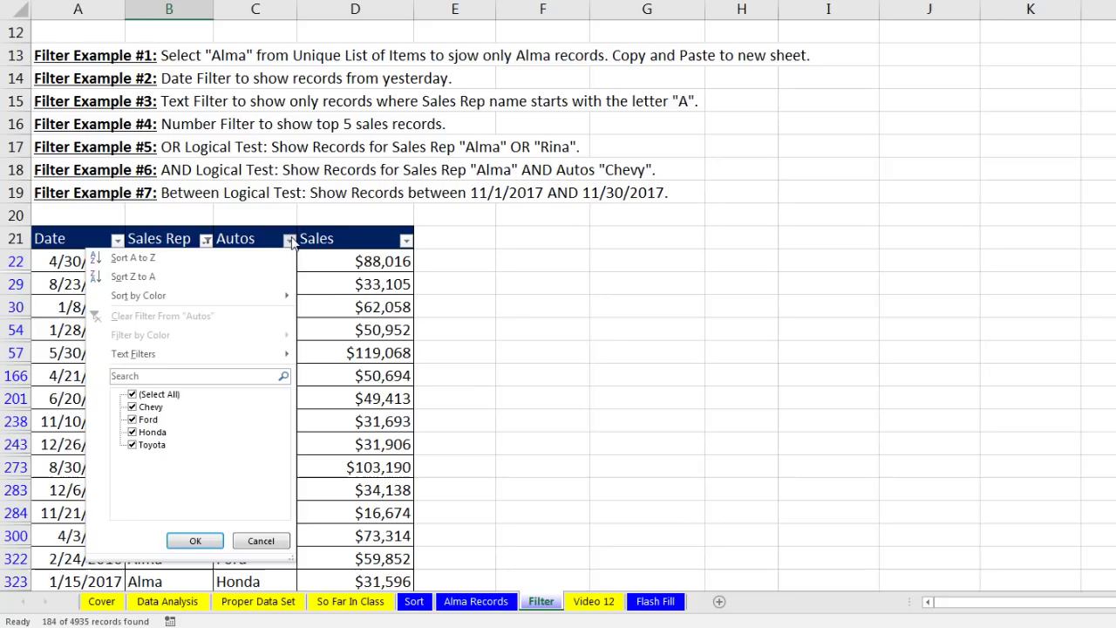
left_click(133, 395)
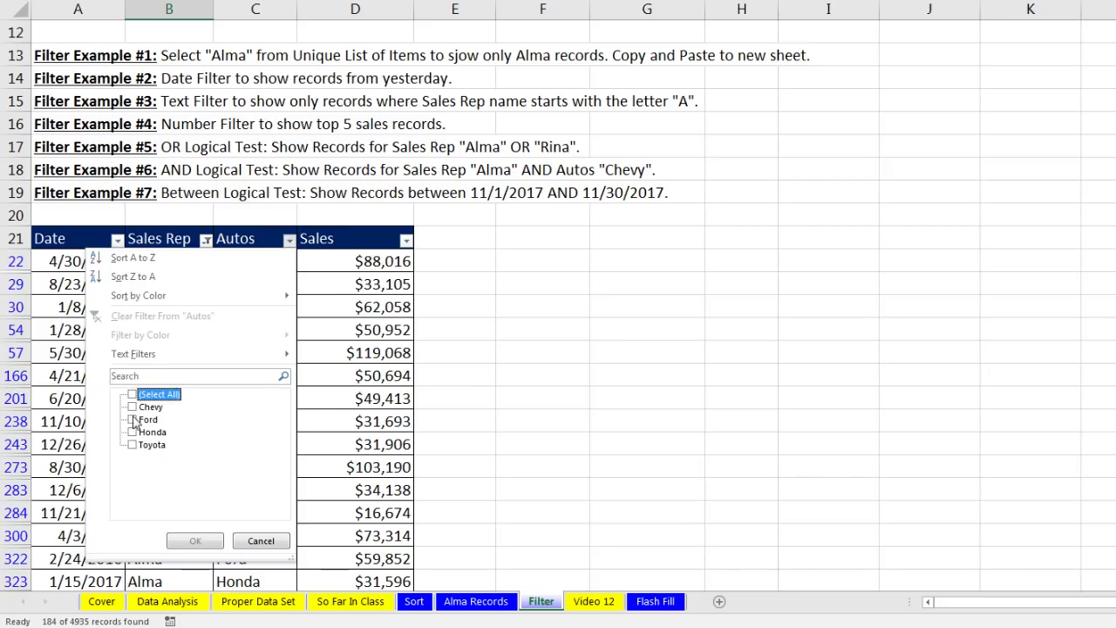
left_click(132, 407)
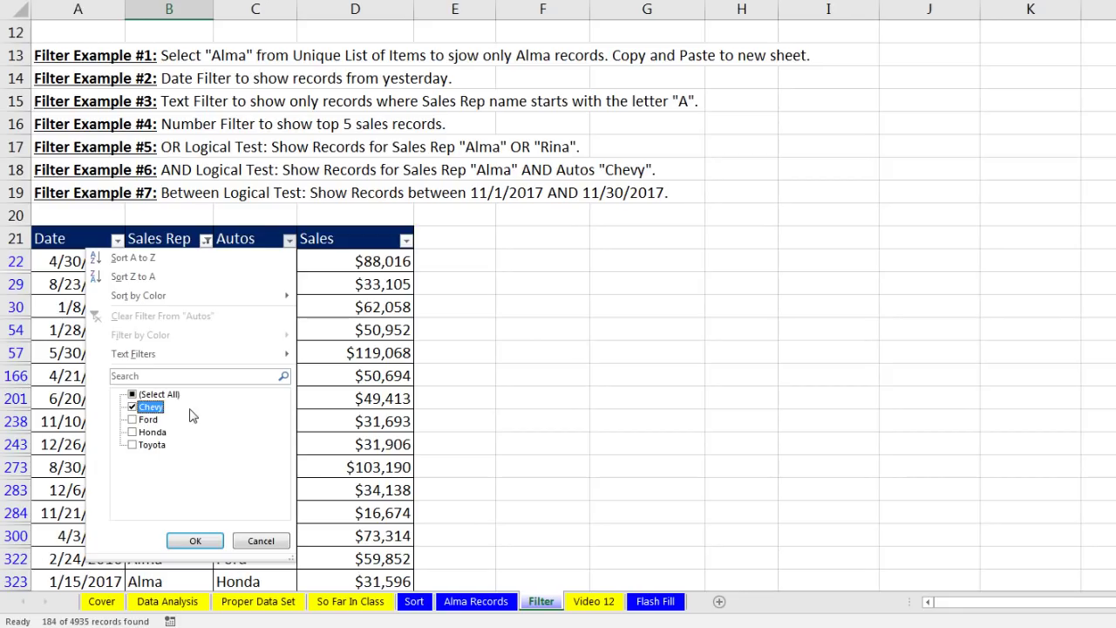
left_click(196, 539)
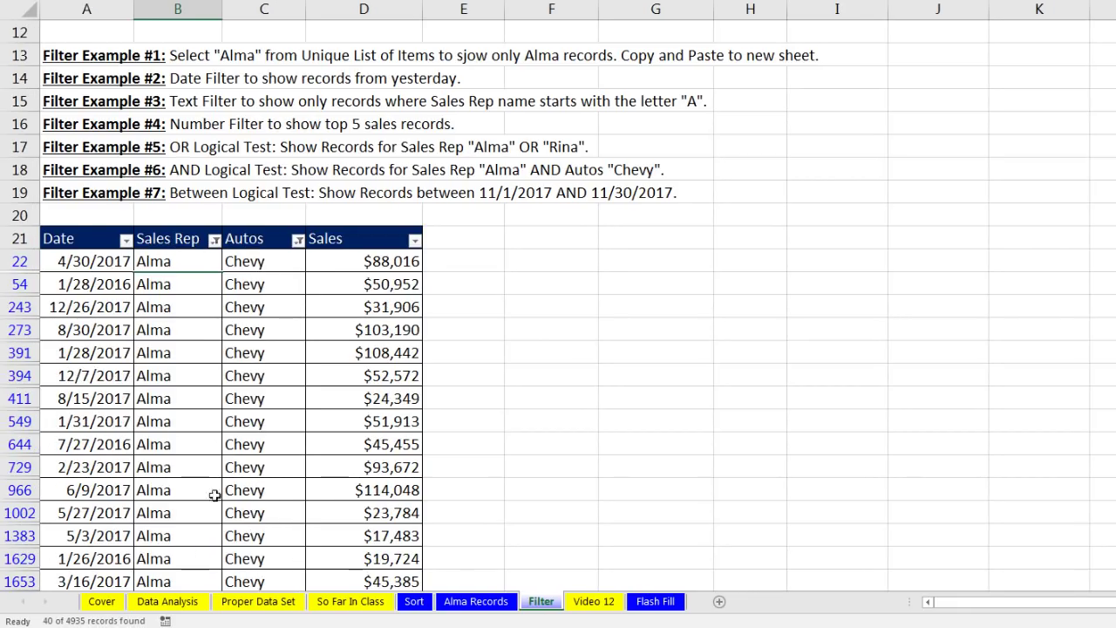
- Select the first filtered record across all four columns, and reset both column filters by toggling filtering off and on
left_click(119, 262)
left_click_drag(118, 261, 369, 265)
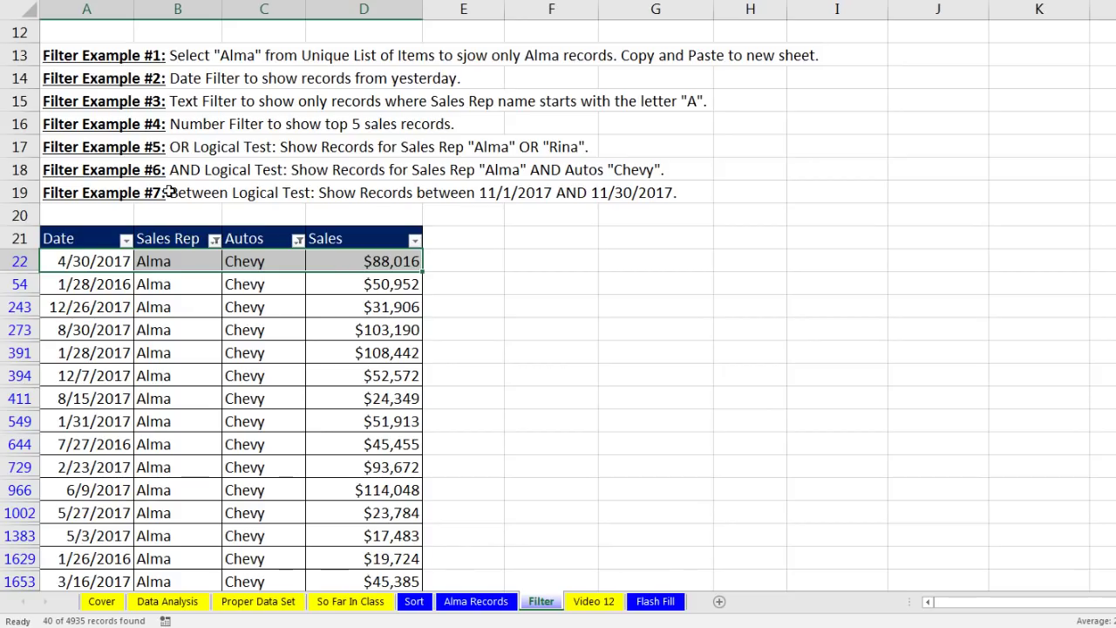
left_click(272, 267)
key("ctrl+shift+l")
key("ctrl+shift+l")
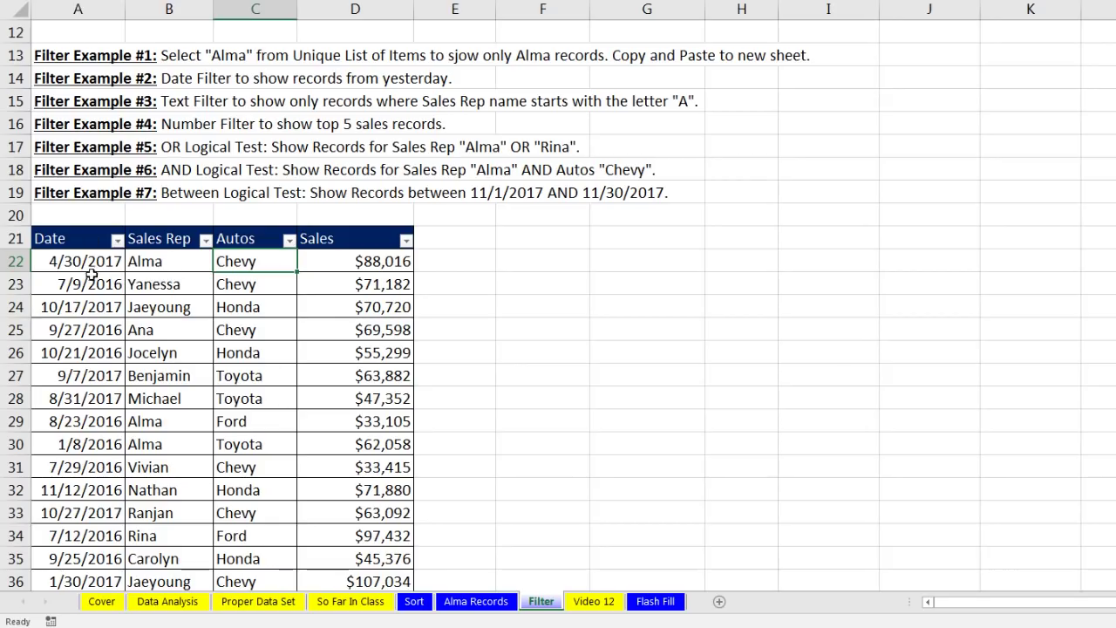
- Examine how the Date column's filter list groups dates by expanding 2017 and January down to days, then through the months
left_click(116, 240)
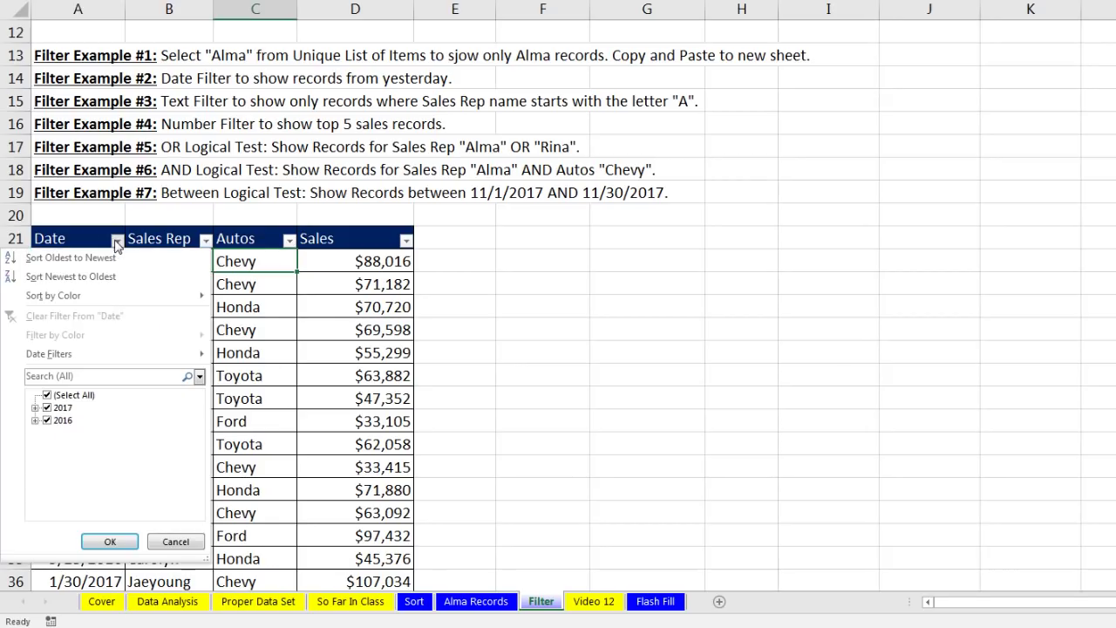
left_click(35, 408)
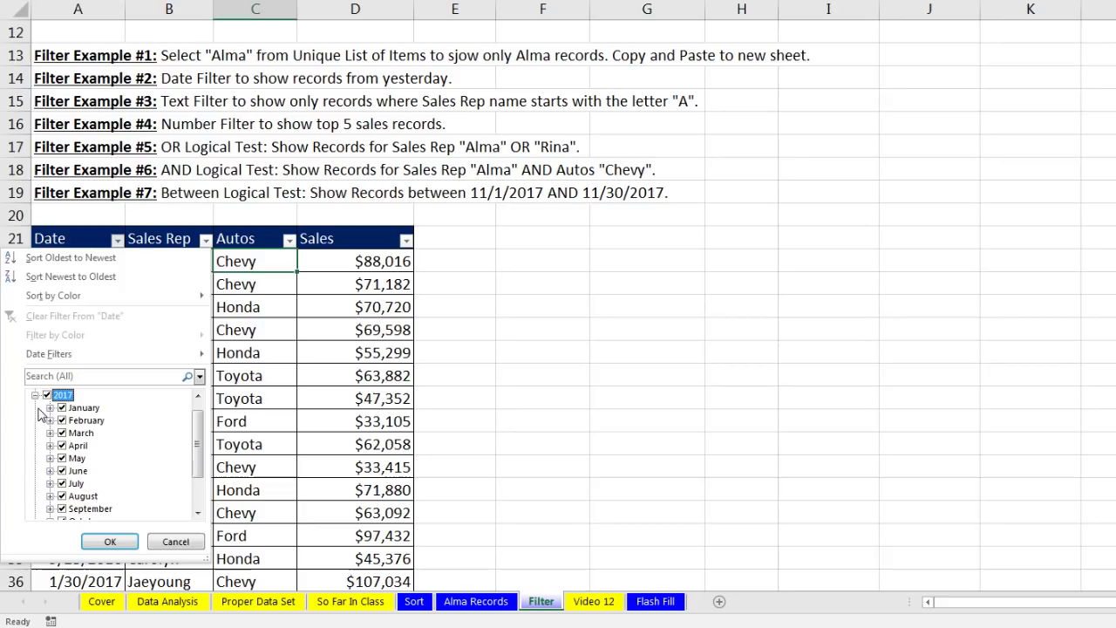
left_click(50, 408)
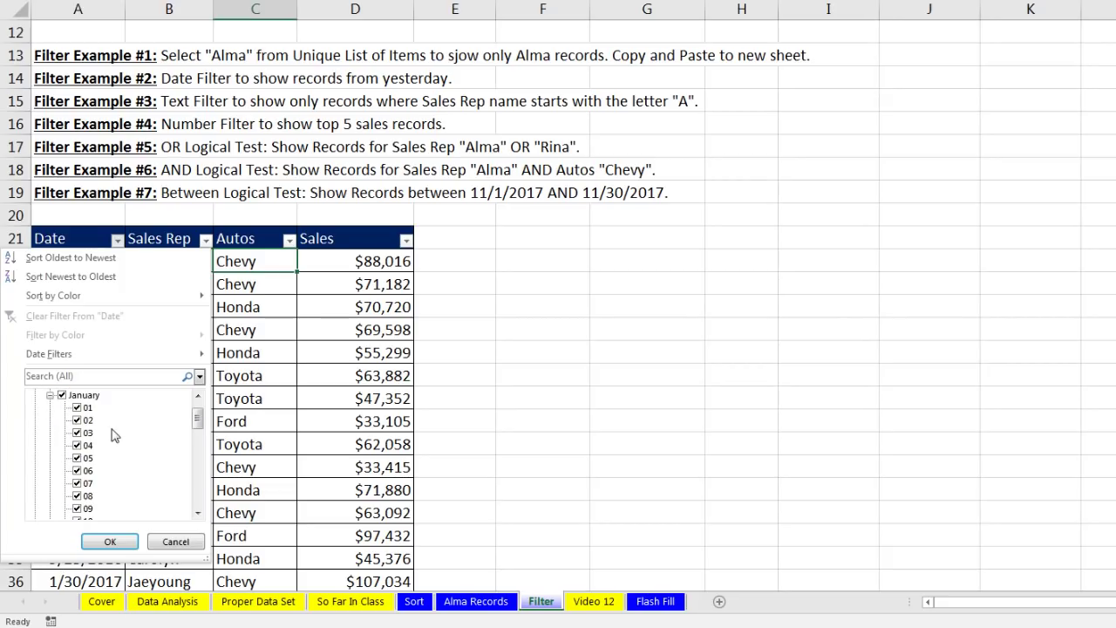
scroll(82, 462, "up", 1)
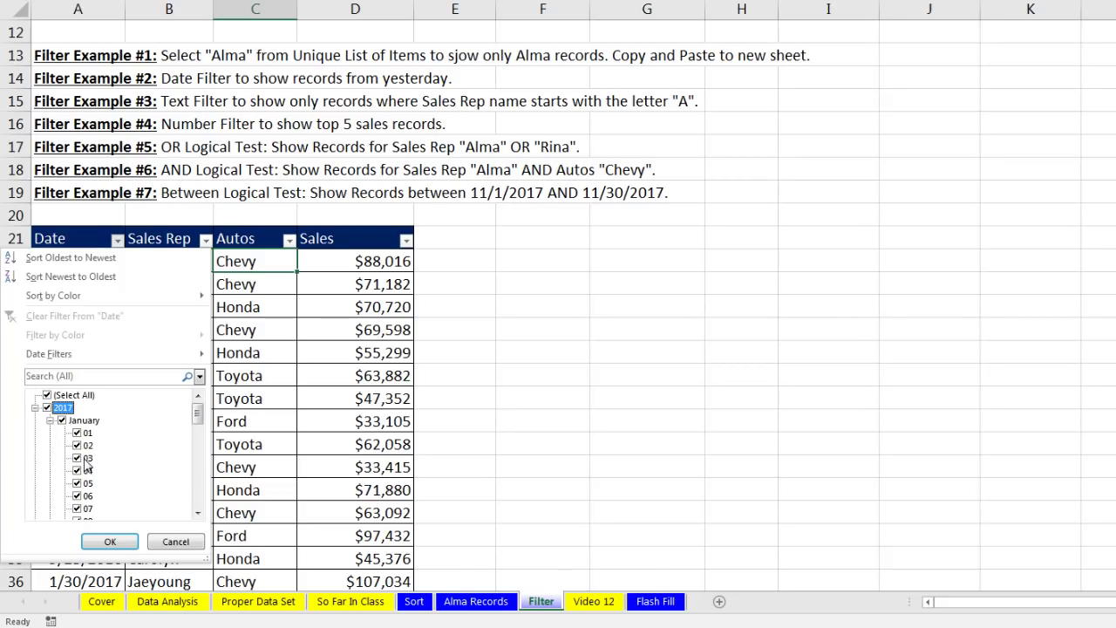
left_click(50, 420)
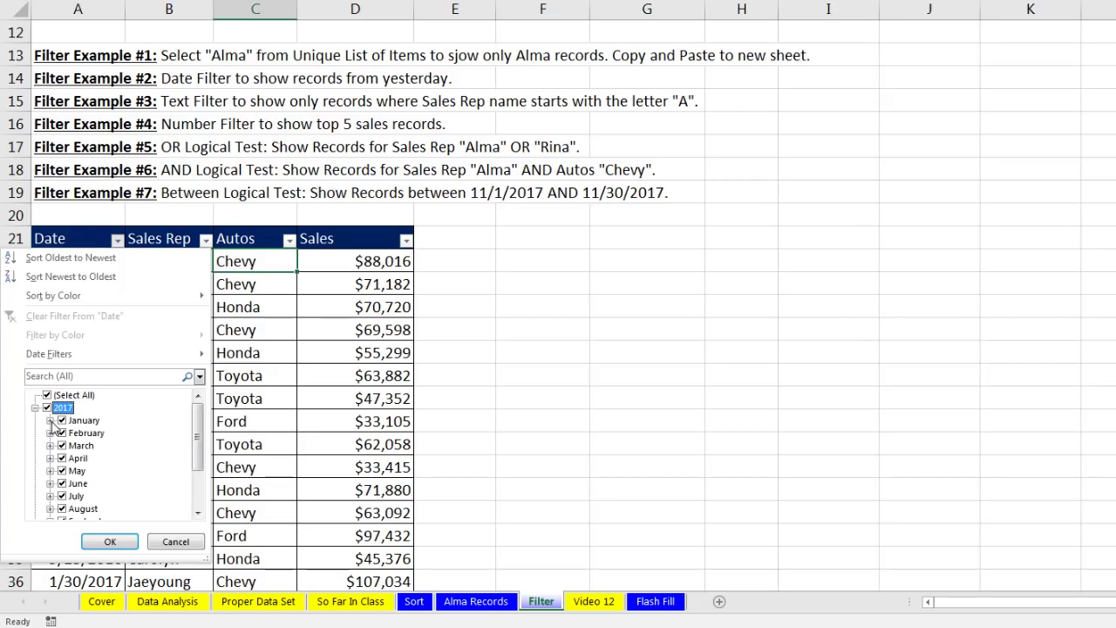
left_click(35, 408)
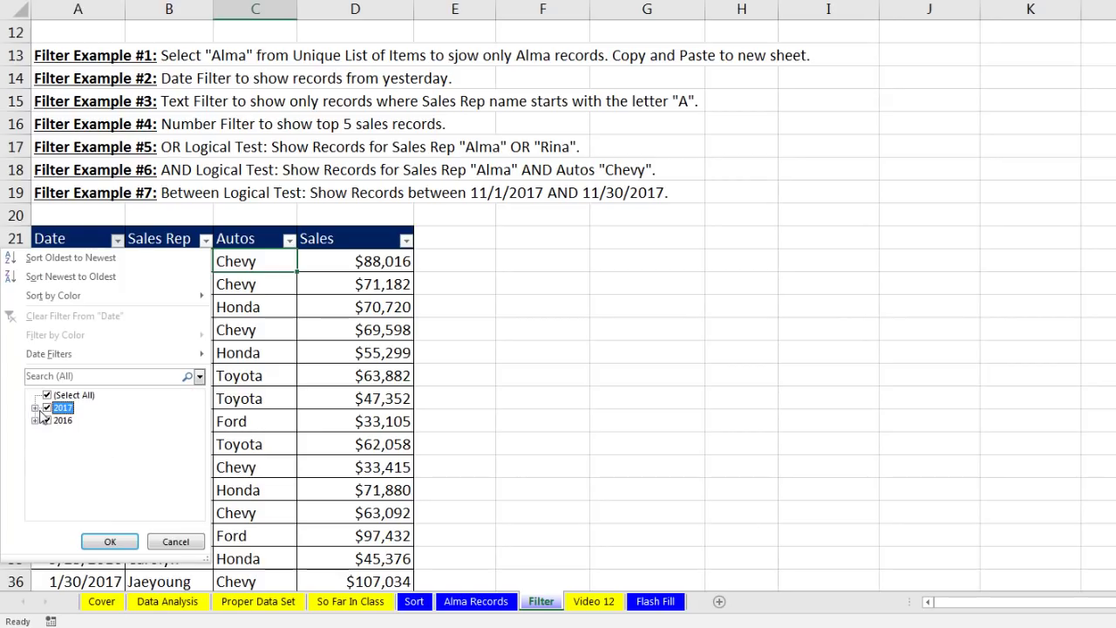
left_click(35, 408)
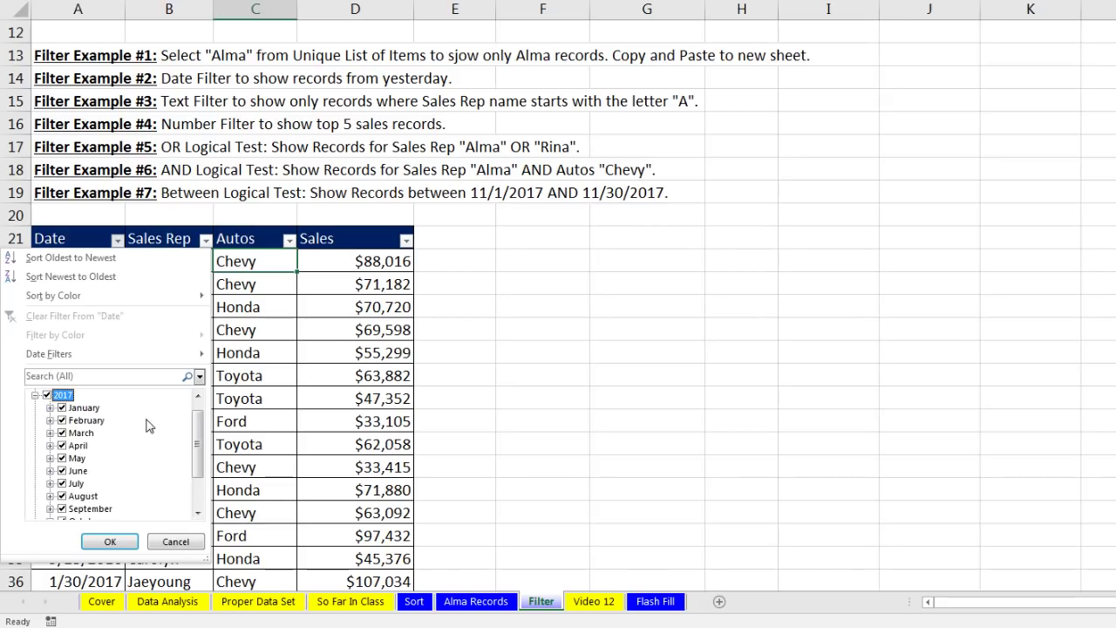
left_click_drag(197, 461, 204, 483)
- Filter the Date column to records between 11/1/2017 and 11/30/2017, and switch to the Flash Fill sheet
left_click(111, 354)
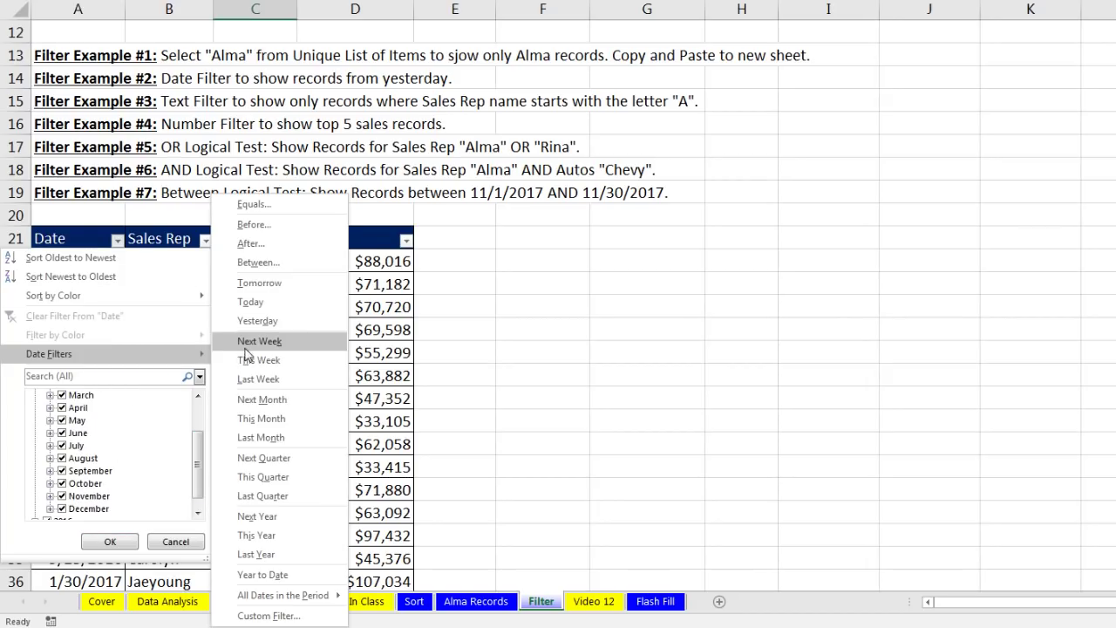
left_click(279, 263)
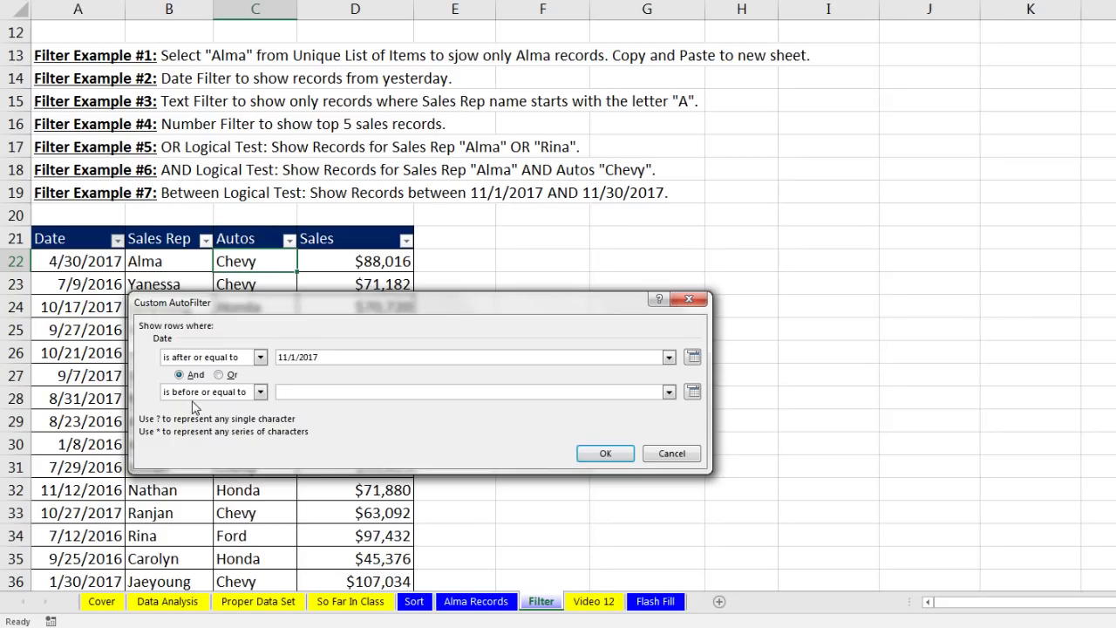
left_click(307, 390)
type("11/30/2017")
left_click(627, 454)
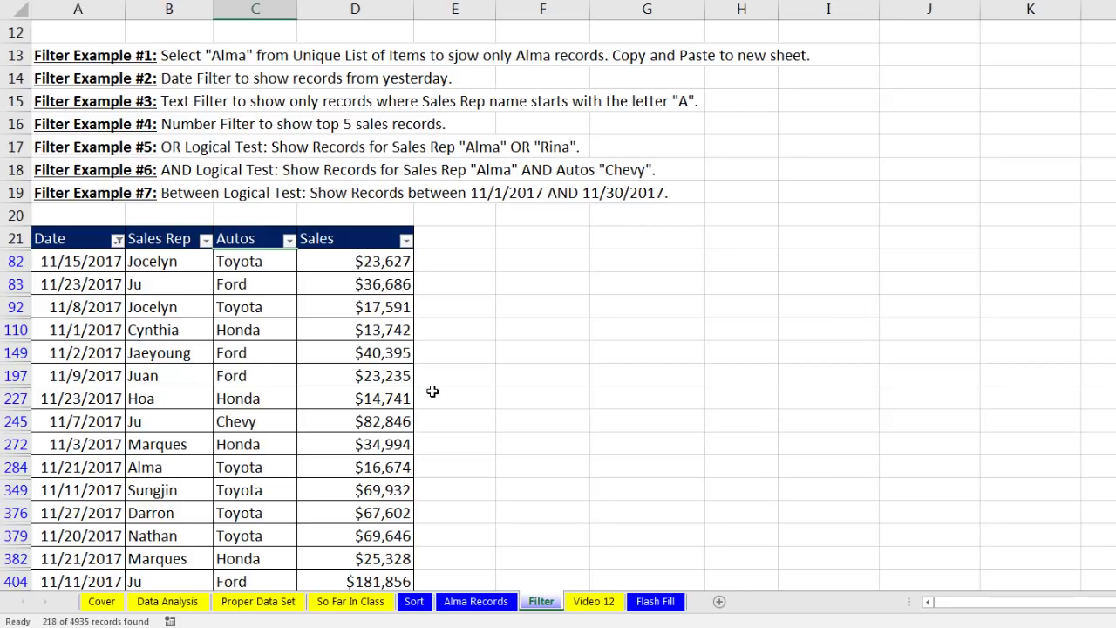
left_click(654, 602)
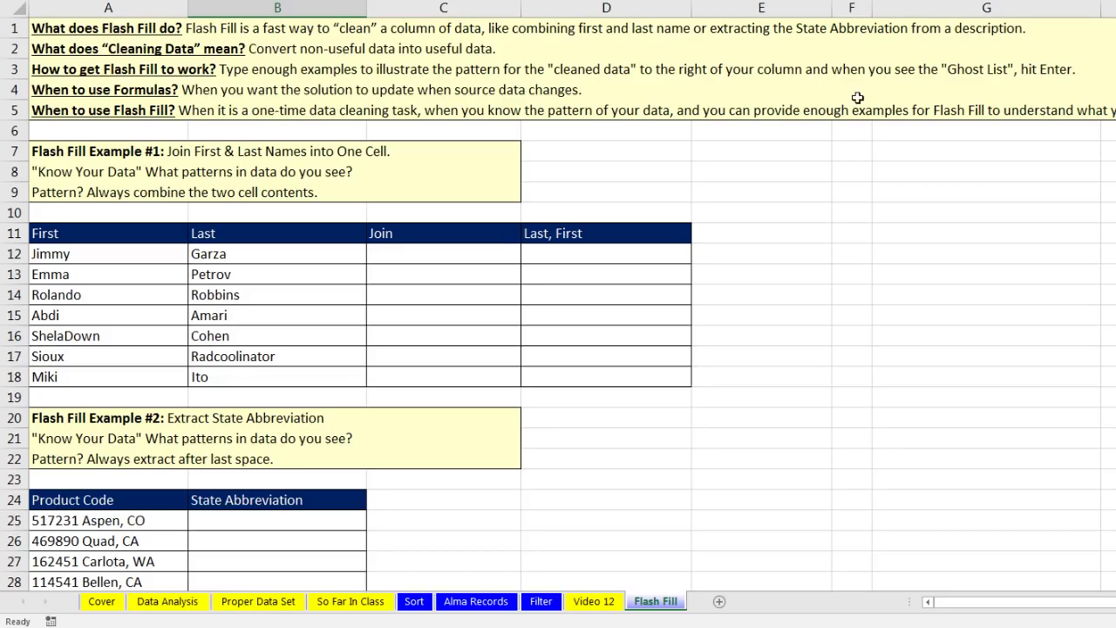
- Look over the empty Join column of Flash Fill Example #1 and the State Abbreviation column of Example #2
left_click(398, 257)
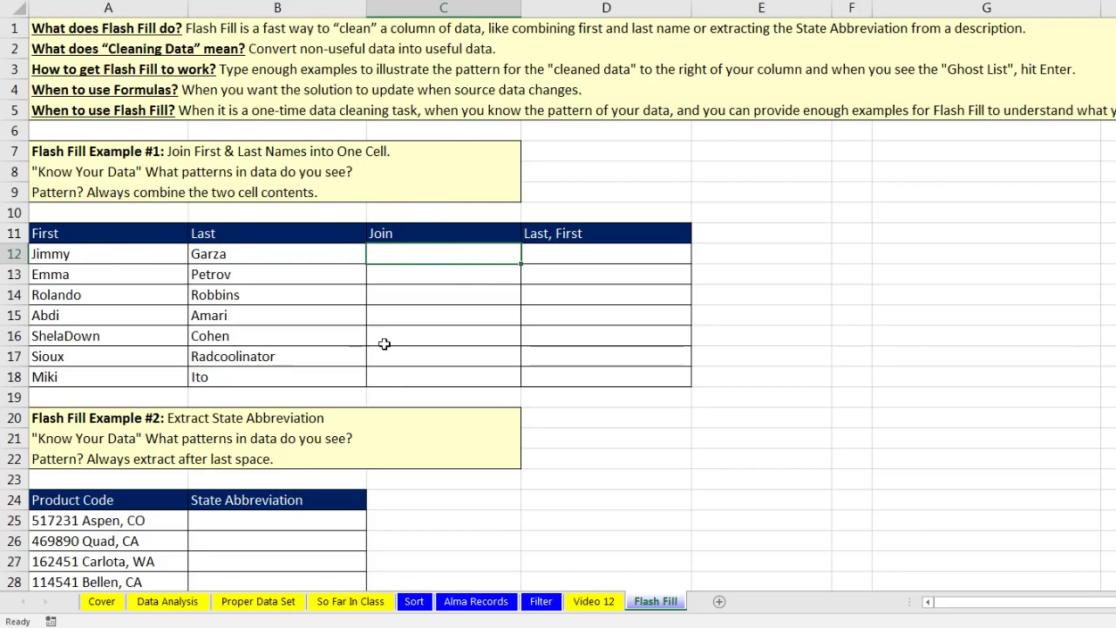
scroll(383, 349, "down", 1)
left_click(238, 459)
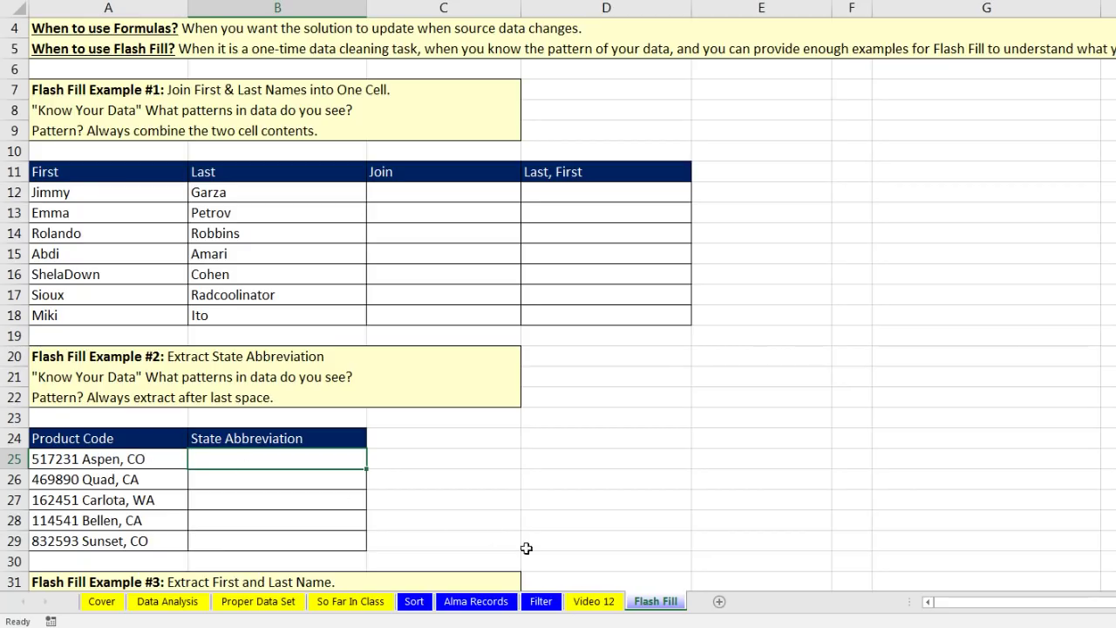
- Switch to the Video 12 sheet and inspect the join formulas in cells D10 and D22 without changing them
left_click(594, 602)
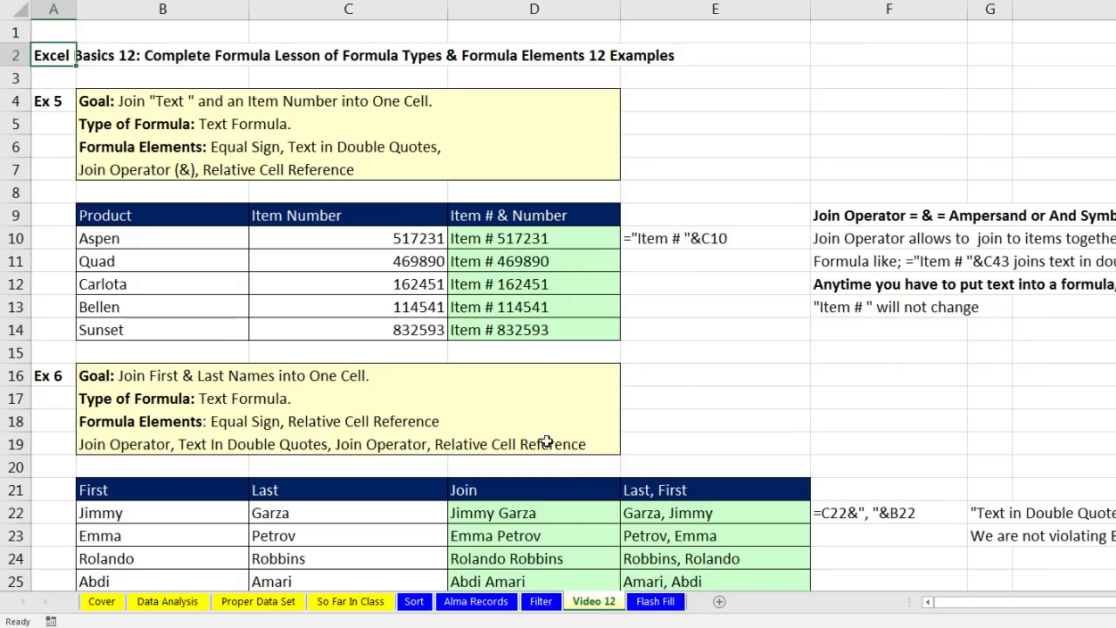
left_click(526, 245)
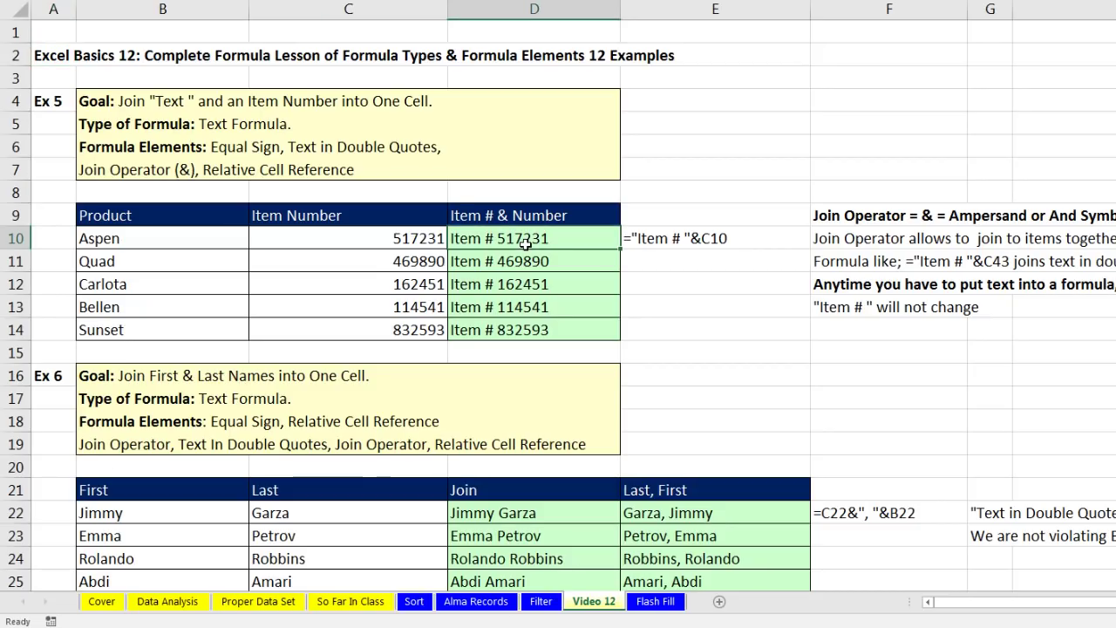
double_click(525, 245)
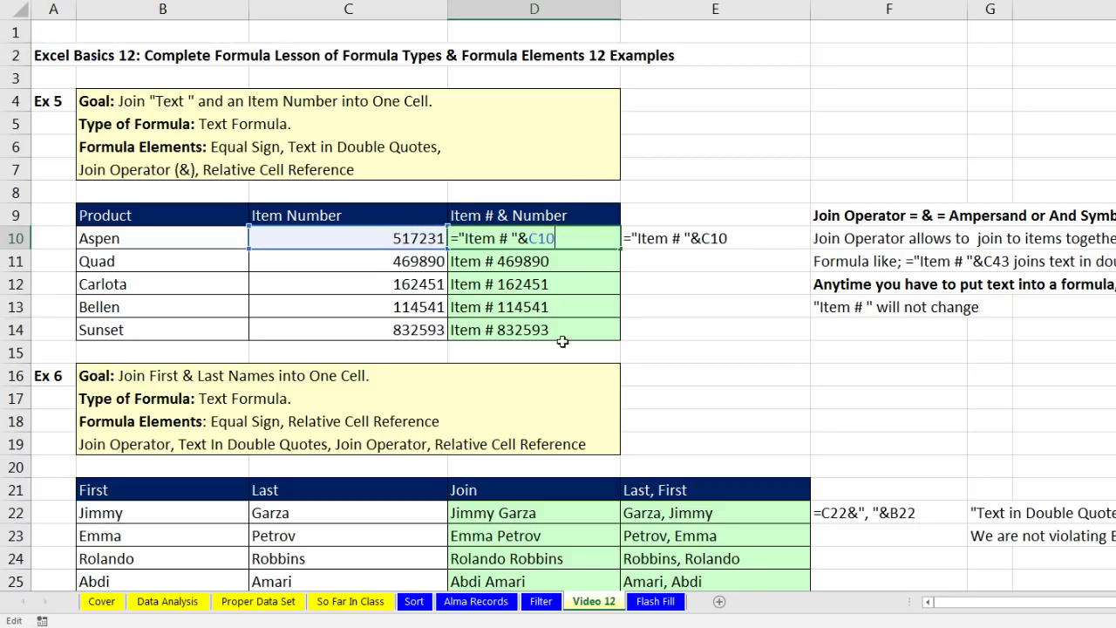
key("Escape")
scroll(602, 440, "down", 3)
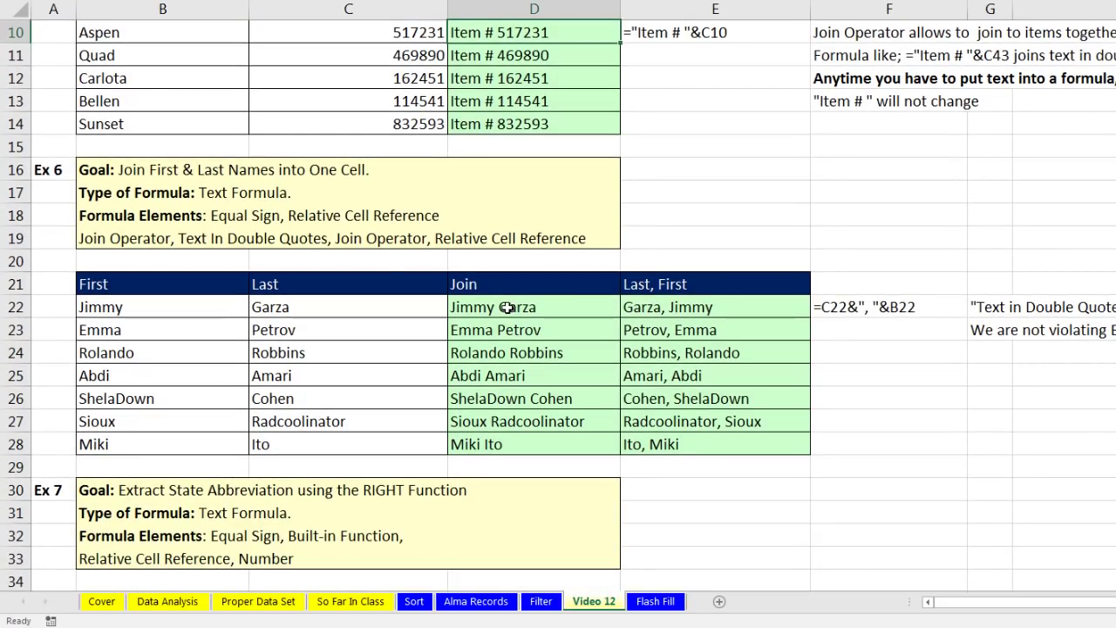
left_click(511, 307)
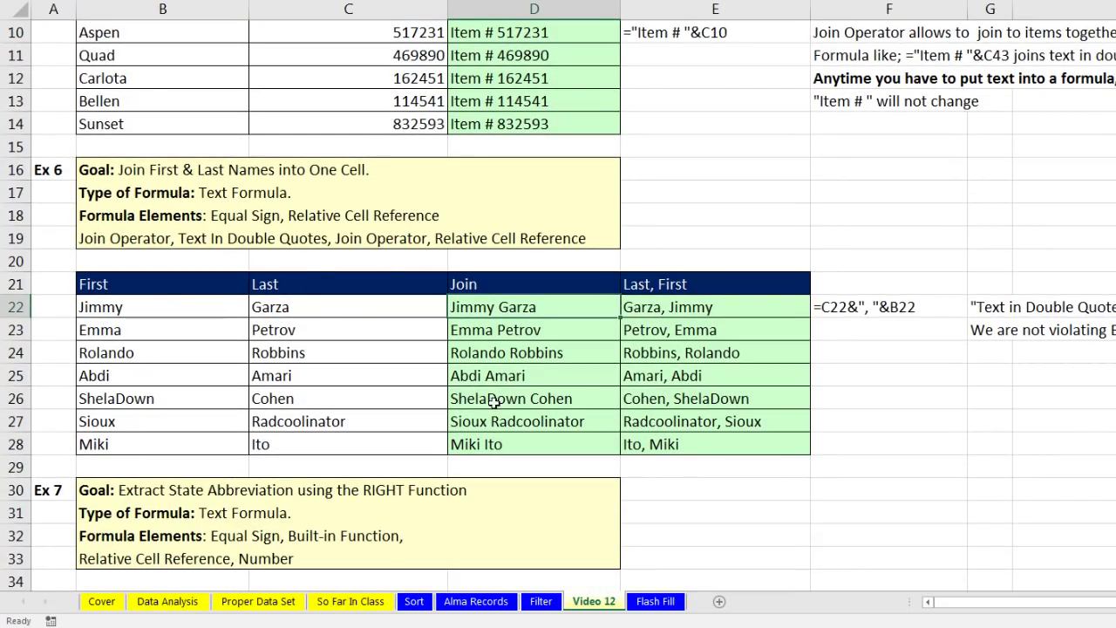
key("F2")
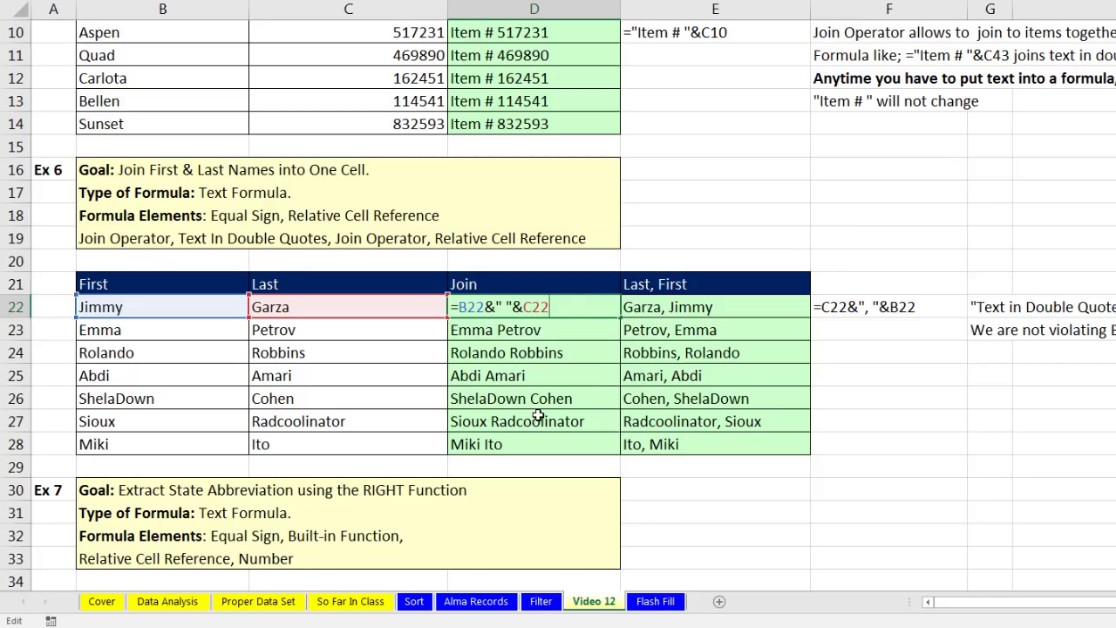
key("Escape")
- Replace the first name in cell B22 with a different first name and select the joined name in D22
left_click(180, 311)
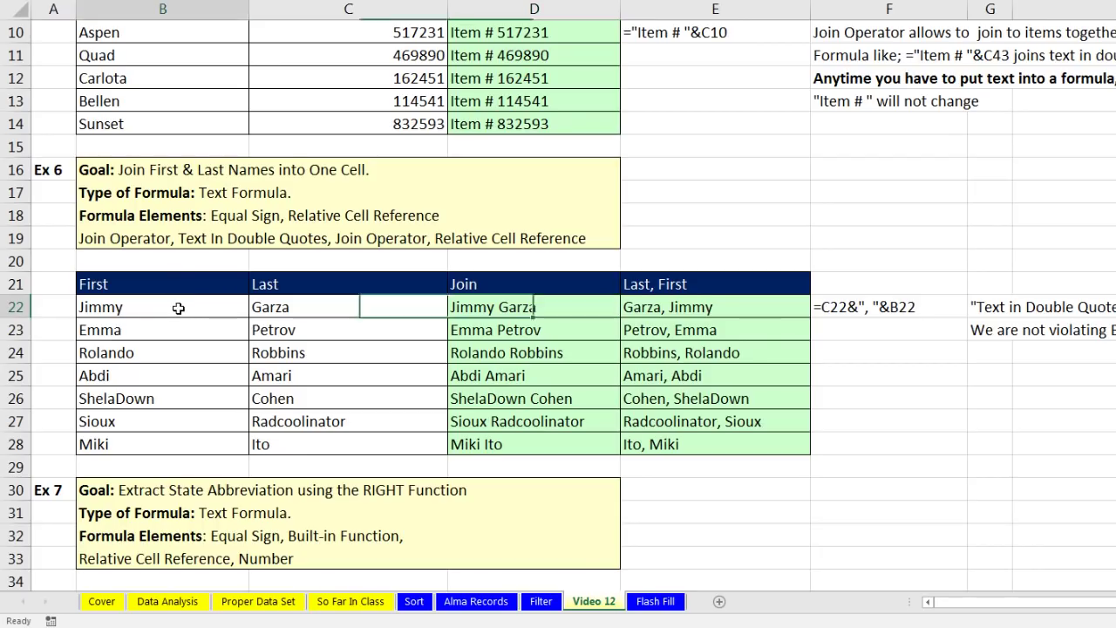
type("Tim")
key("Return")
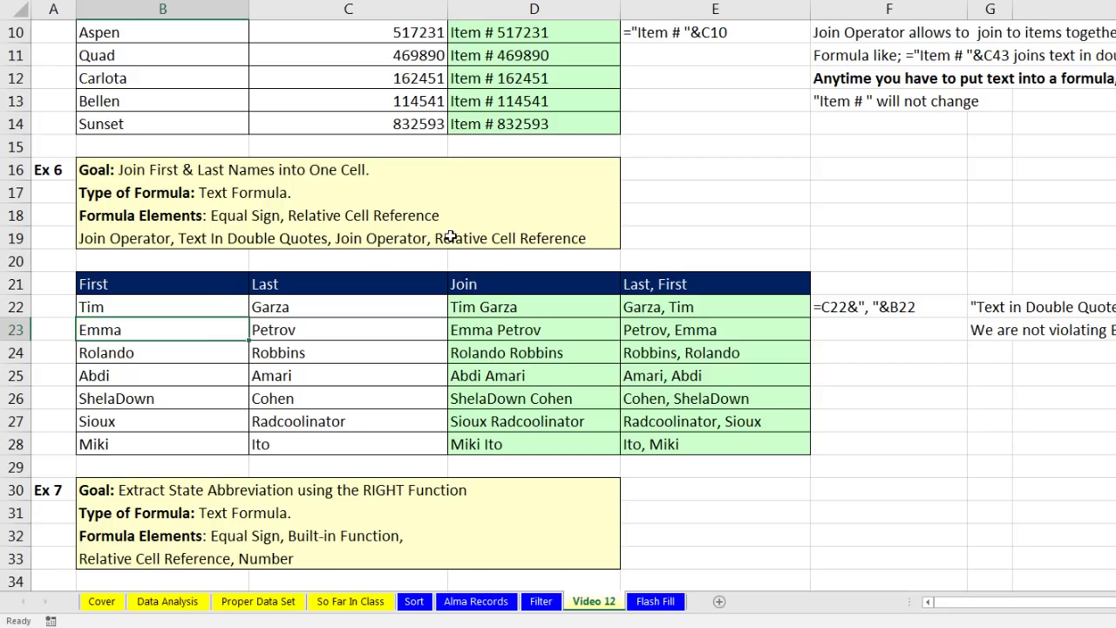
left_click(509, 307)
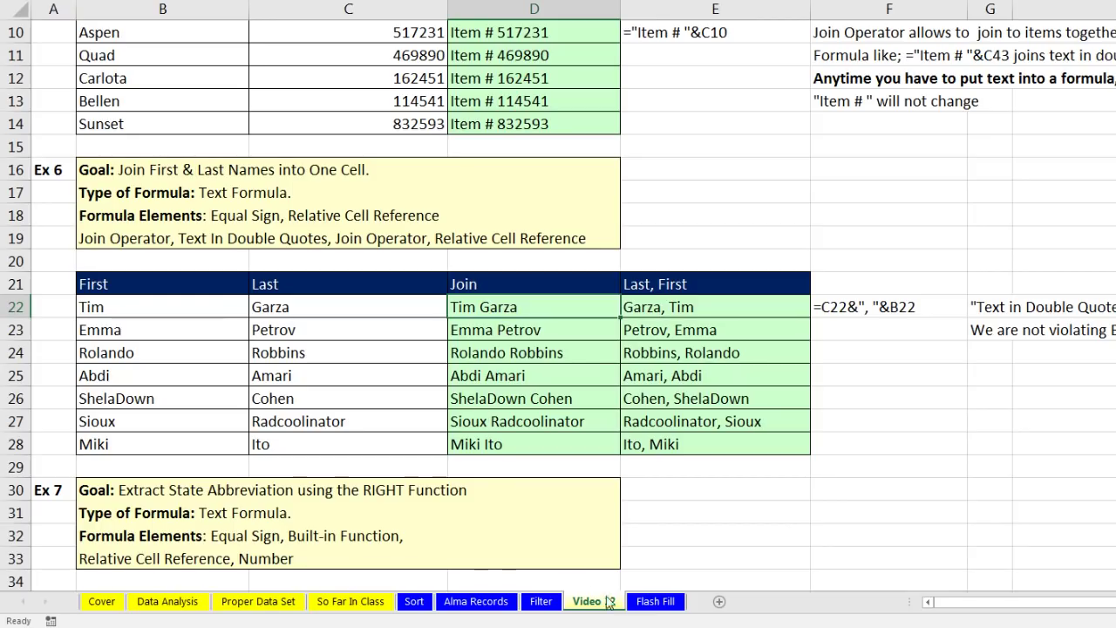
- Return to the Flash Fill sheet and examine the first record's Join, First and Last cells in Example #1
left_click(654, 608)
scroll(638, 519, "up", 1)
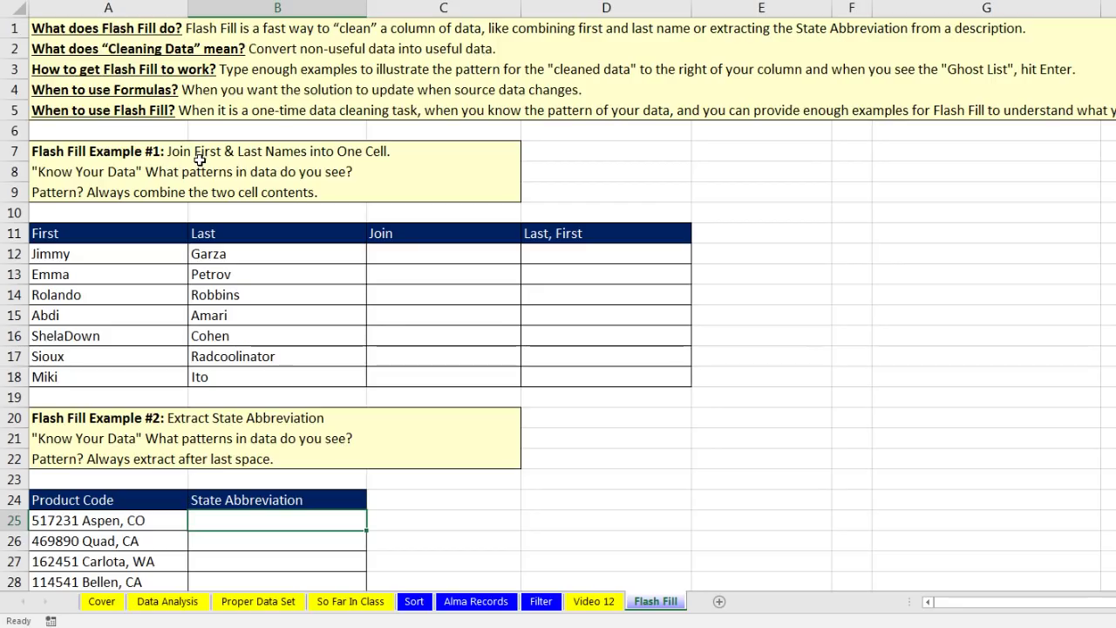
left_click(381, 253)
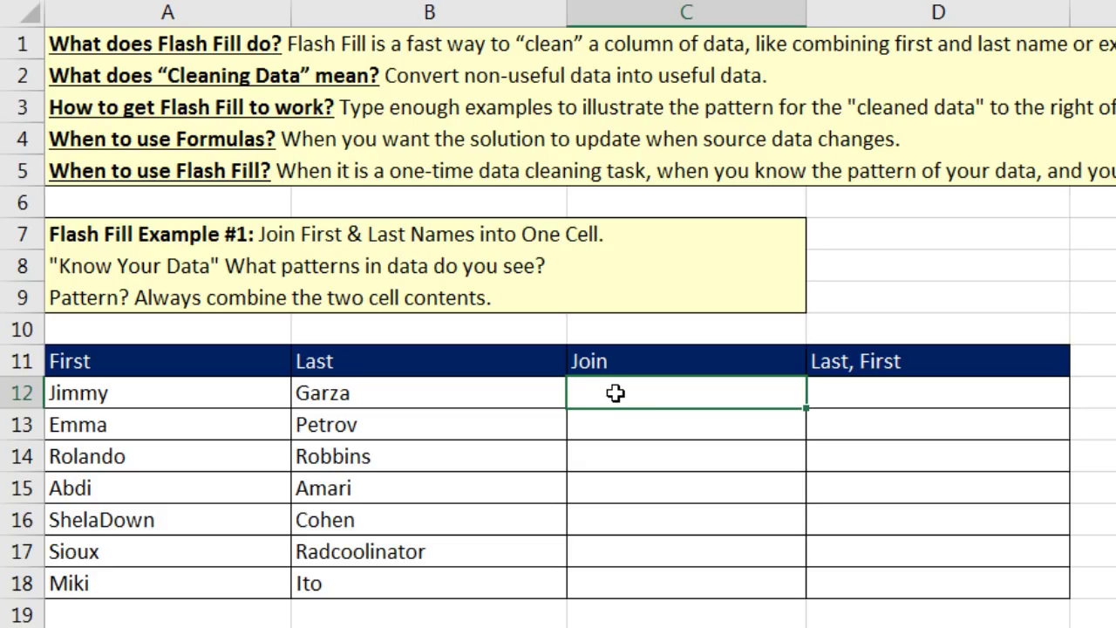
left_click(243, 395)
left_click(375, 398)
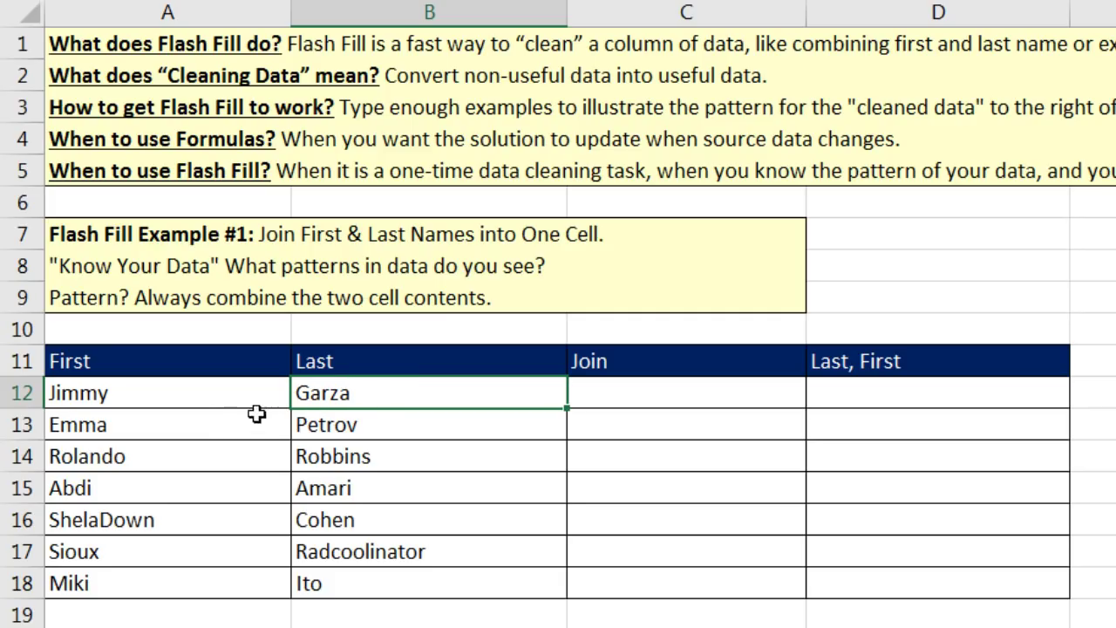
left_click(211, 391)
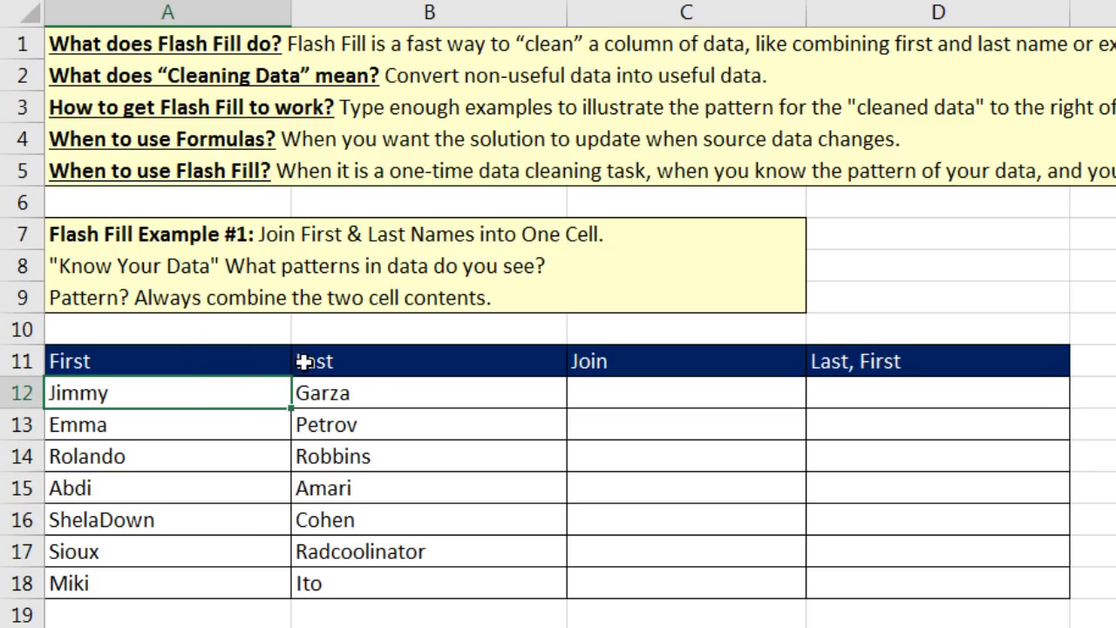
- Enter the first record's full name in C12, start the second in C13, and accept the Flash Fill suggestions for the Join column
left_click(618, 396)
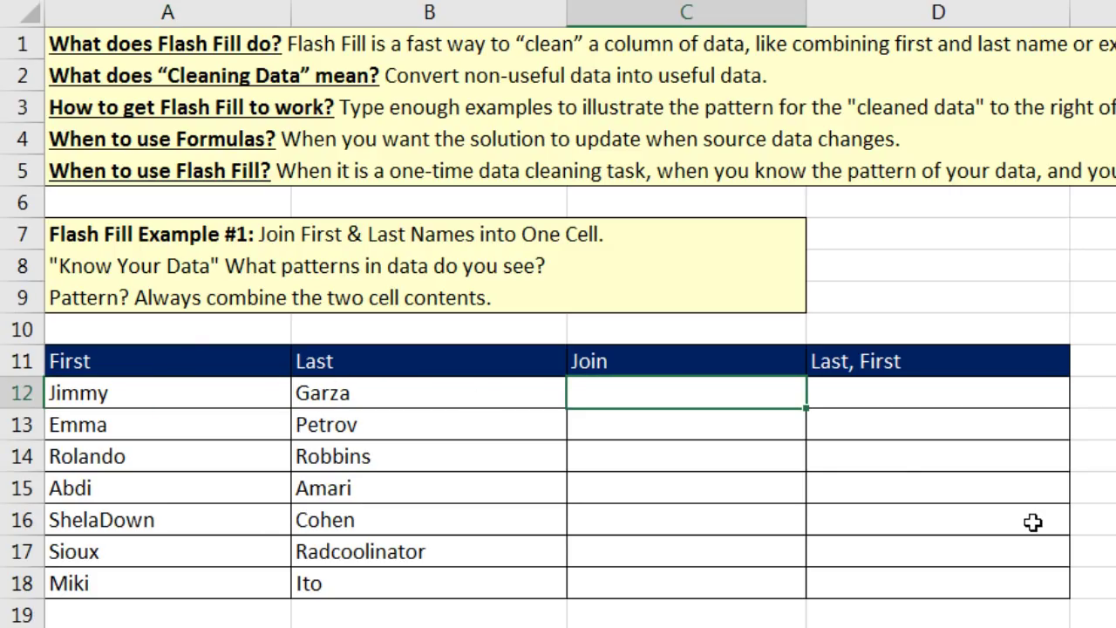
type("Jimmy Garza")
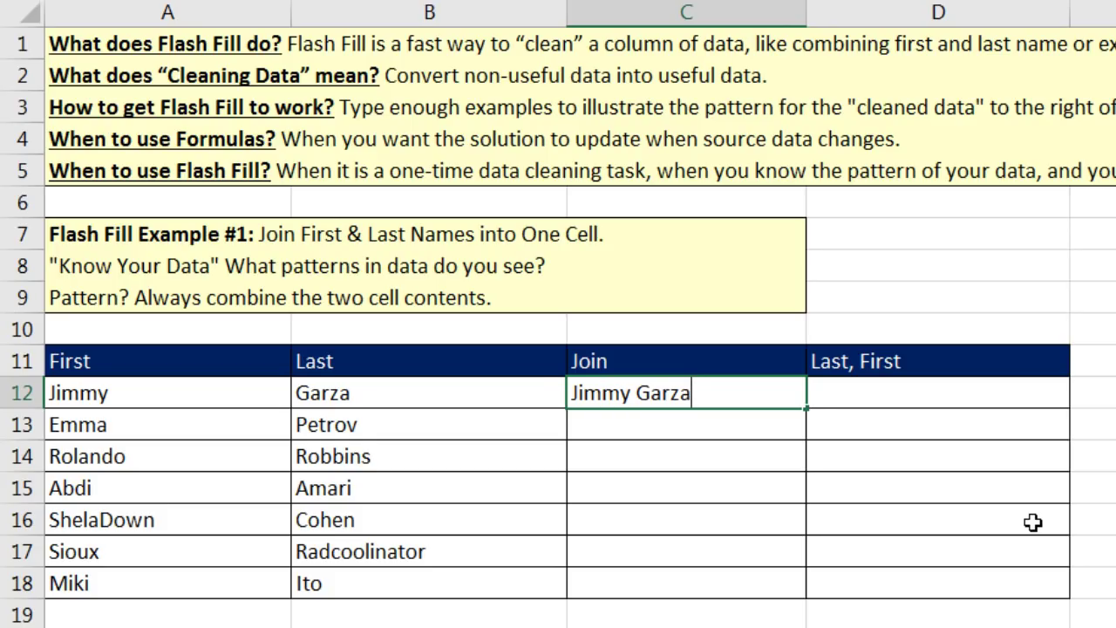
key("Return")
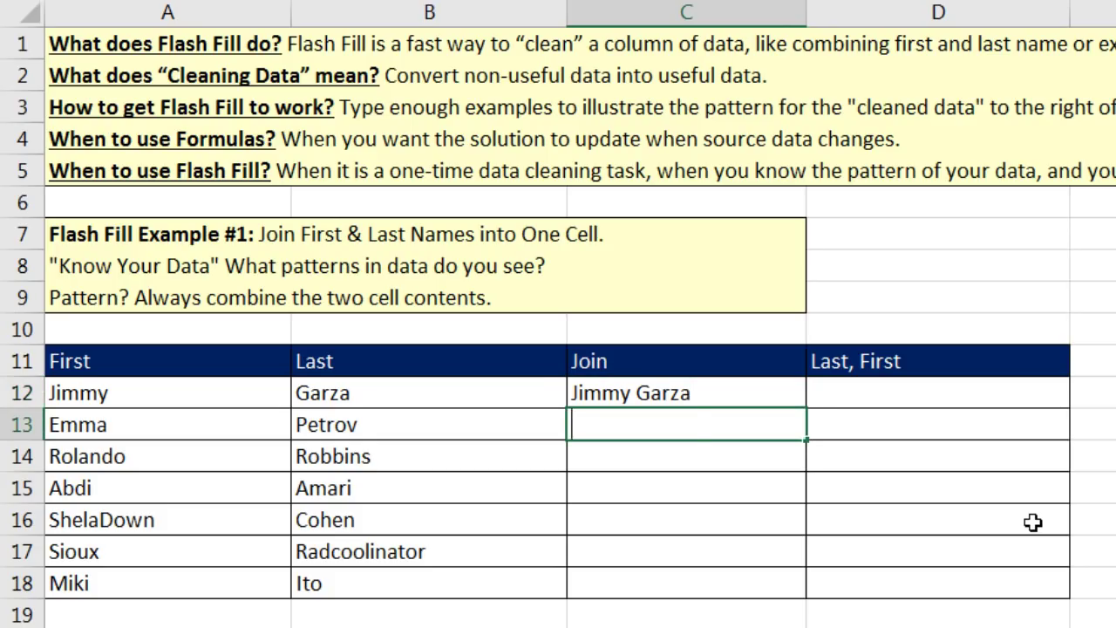
type("Emma Petrov")
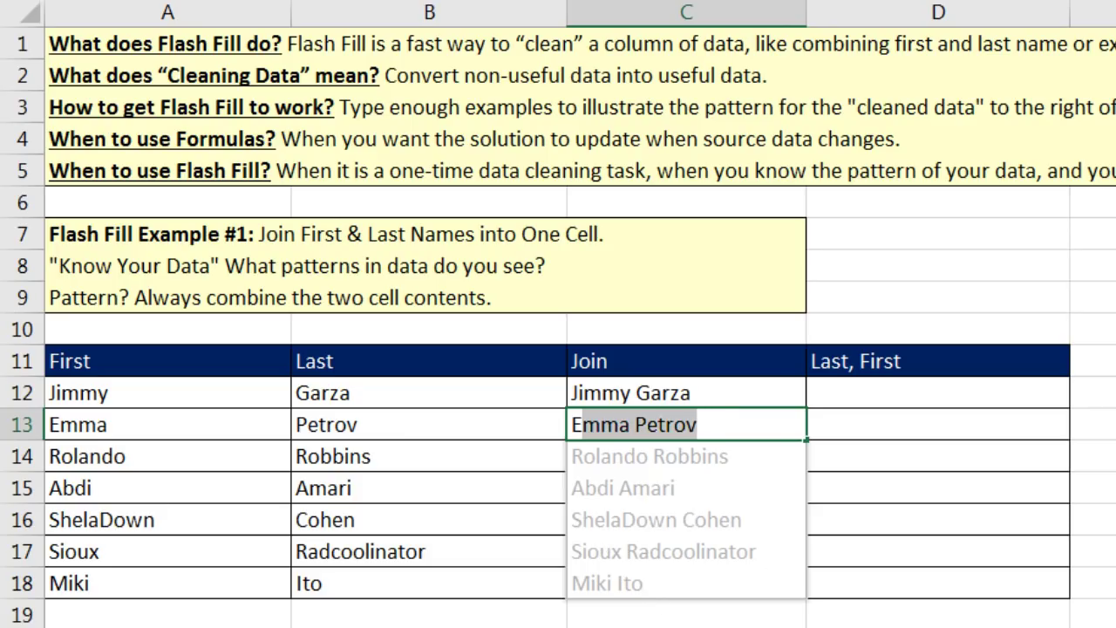
key("Return")
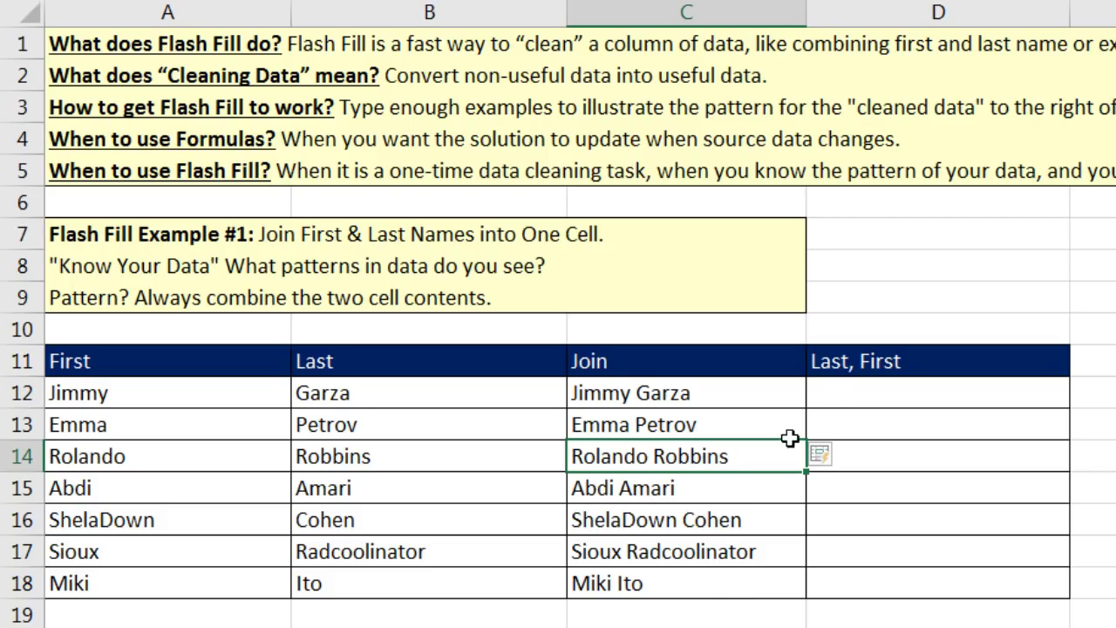
- Enter the first record's name as "Last, First" in D12, start the second in D13, and accept the Flash Fill suggestions for the column
left_click(838, 390)
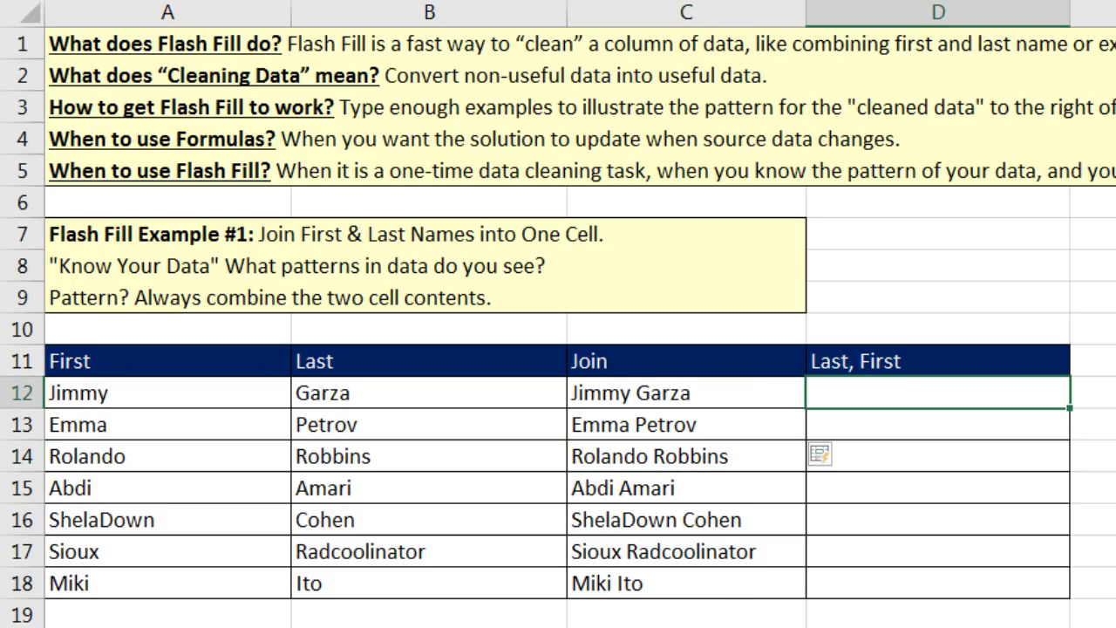
type("Gar")
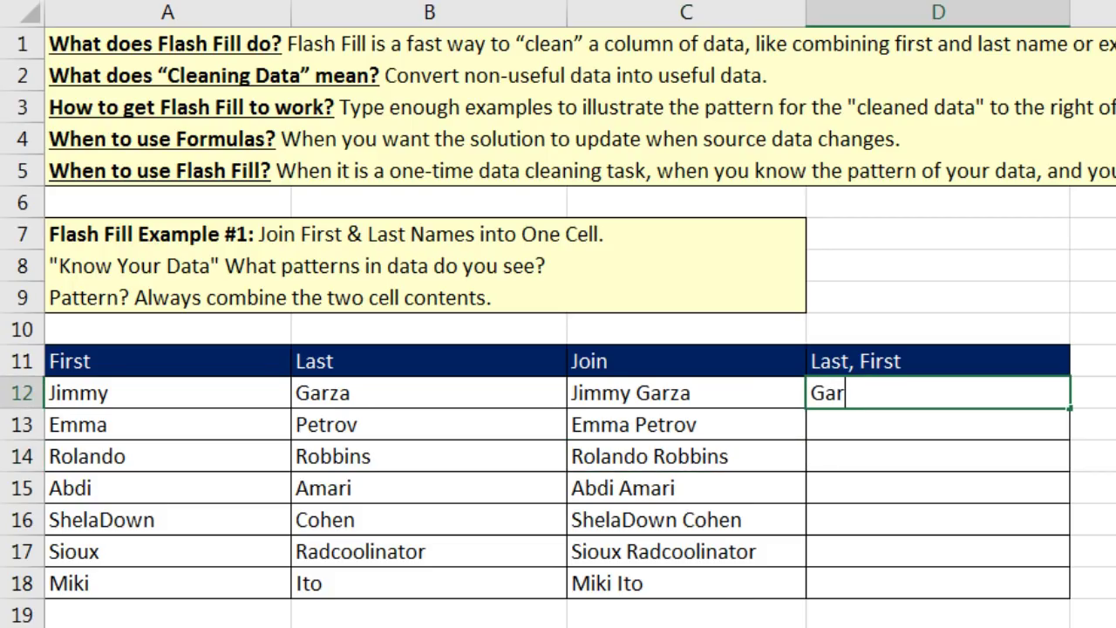
type("za, Jimmy")
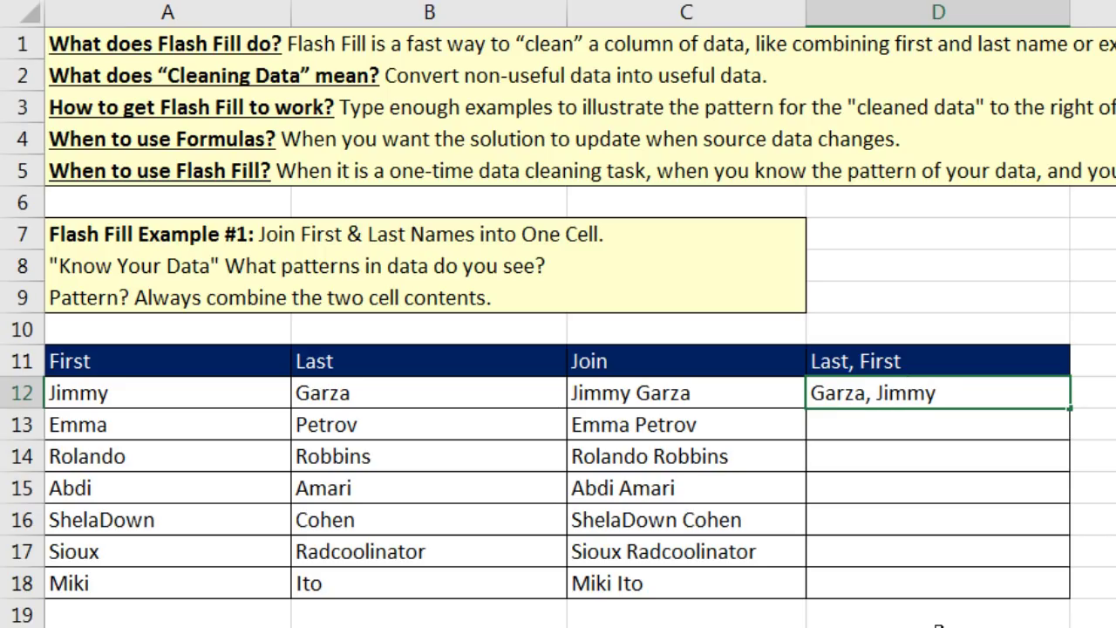
key("Return")
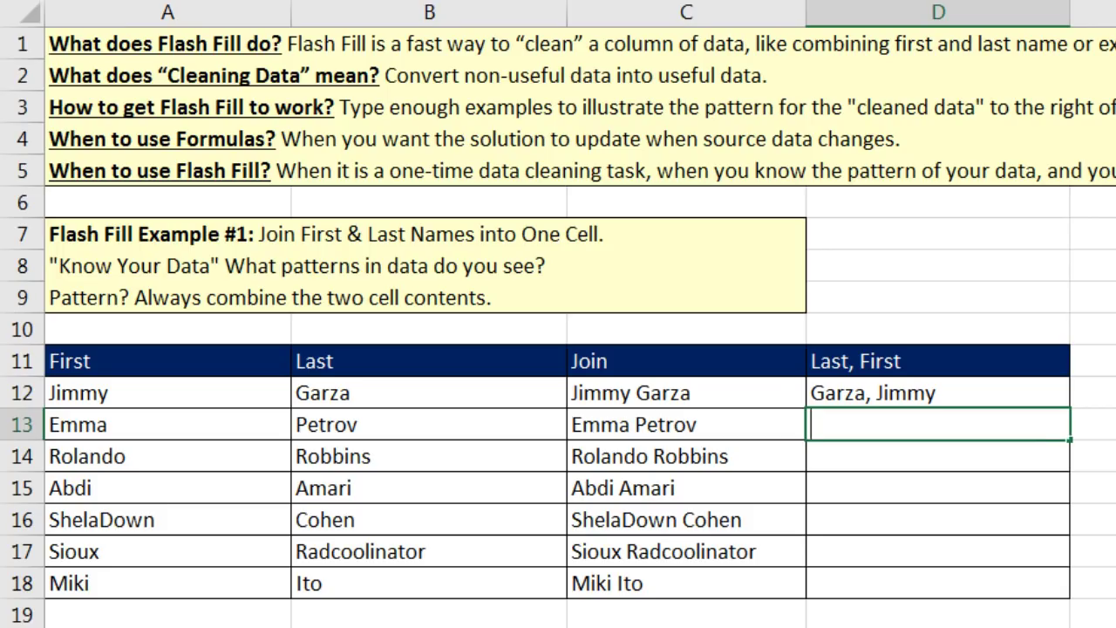
type("Petrov, Emma")
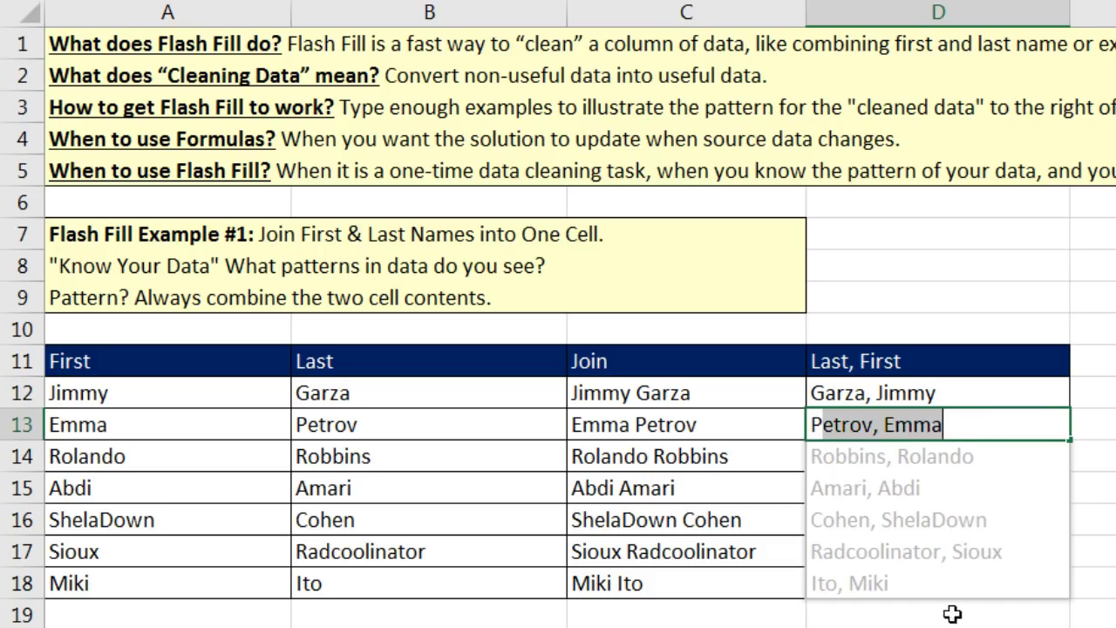
key("Return")
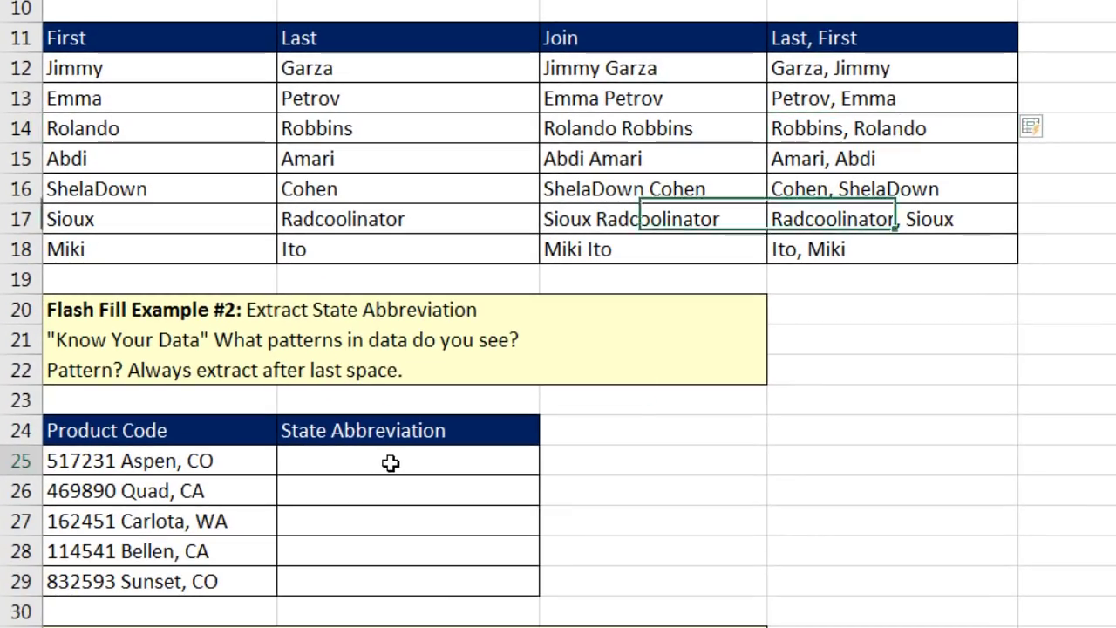
- Enter CO in B25 and CA in B26, and run Flash Fill from B27 to complete the State Abbreviation column
left_click(389, 462)
scroll(397, 471, "down", 1)
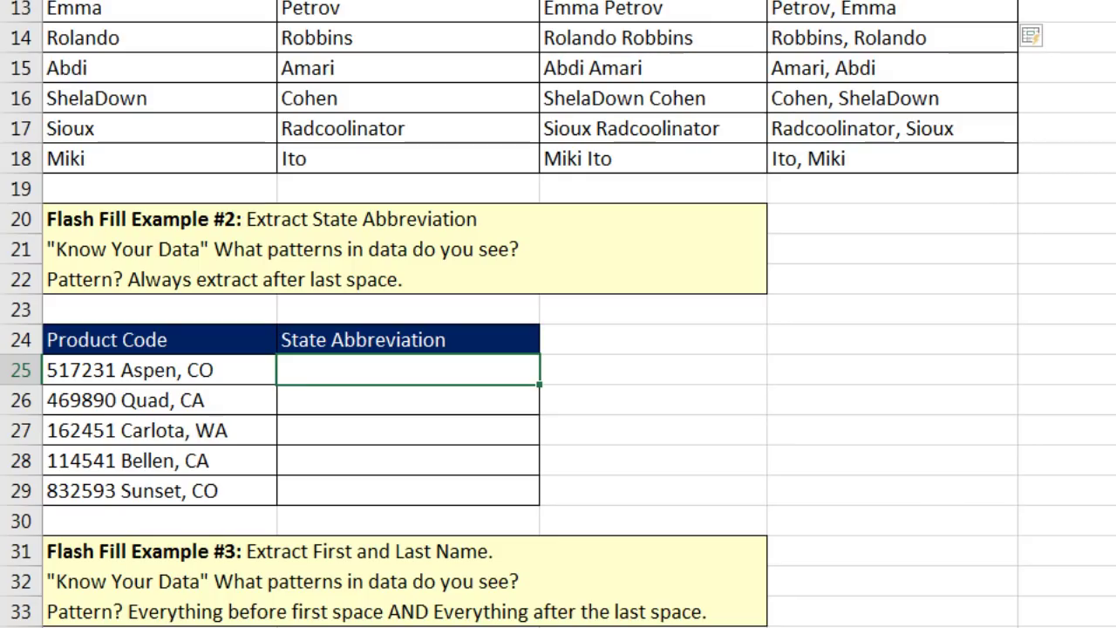
type("C")
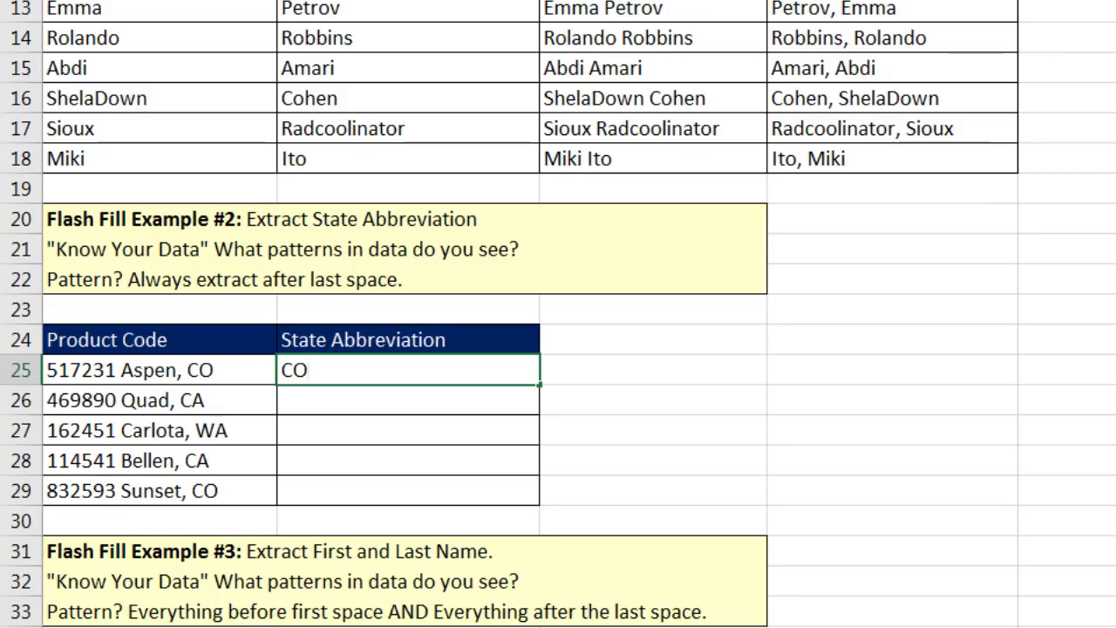
type("O")
key("Return")
type("C")
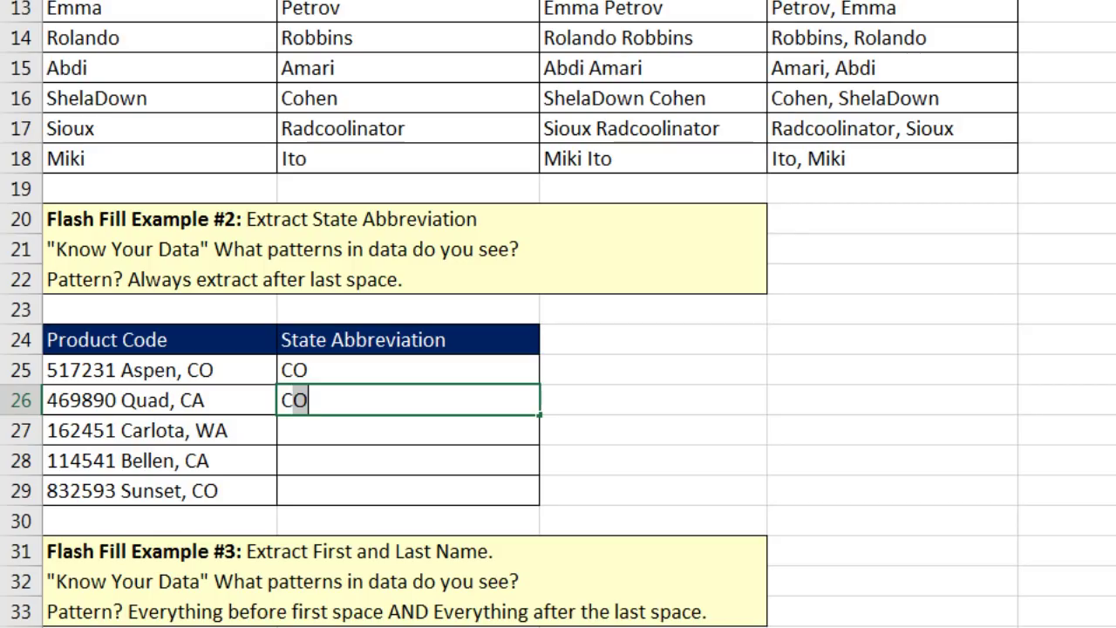
type("A")
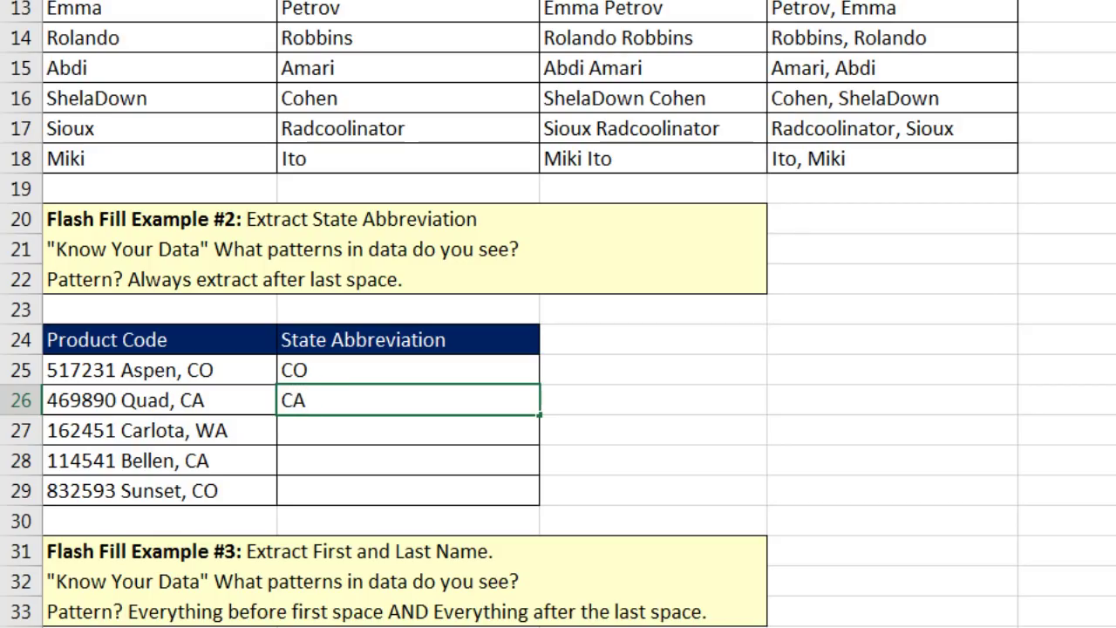
key("Return")
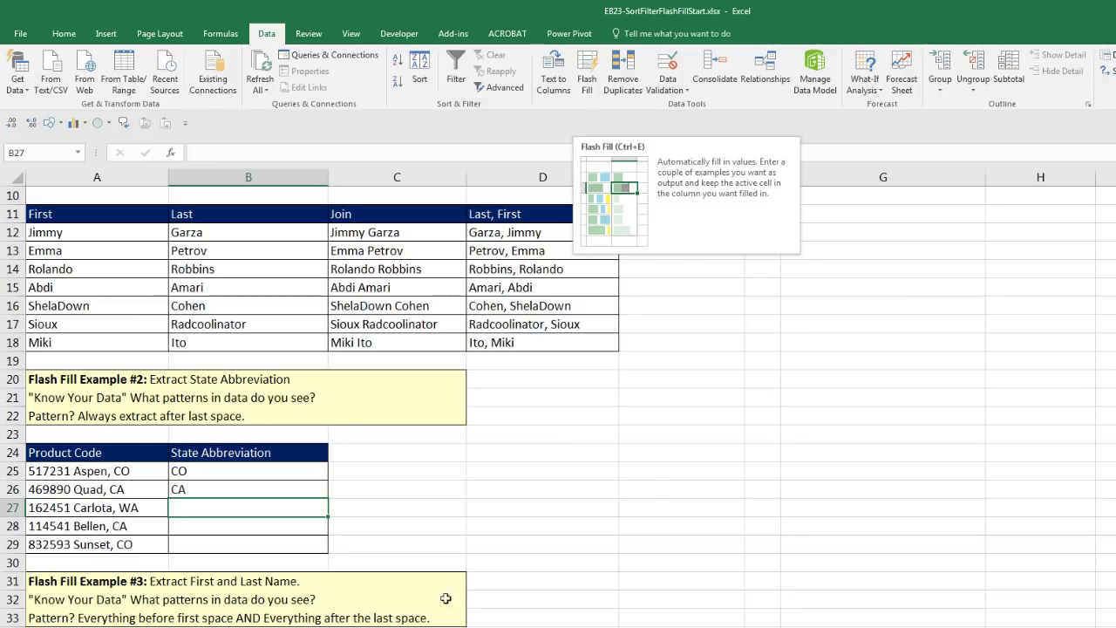
key("ctrl+e")
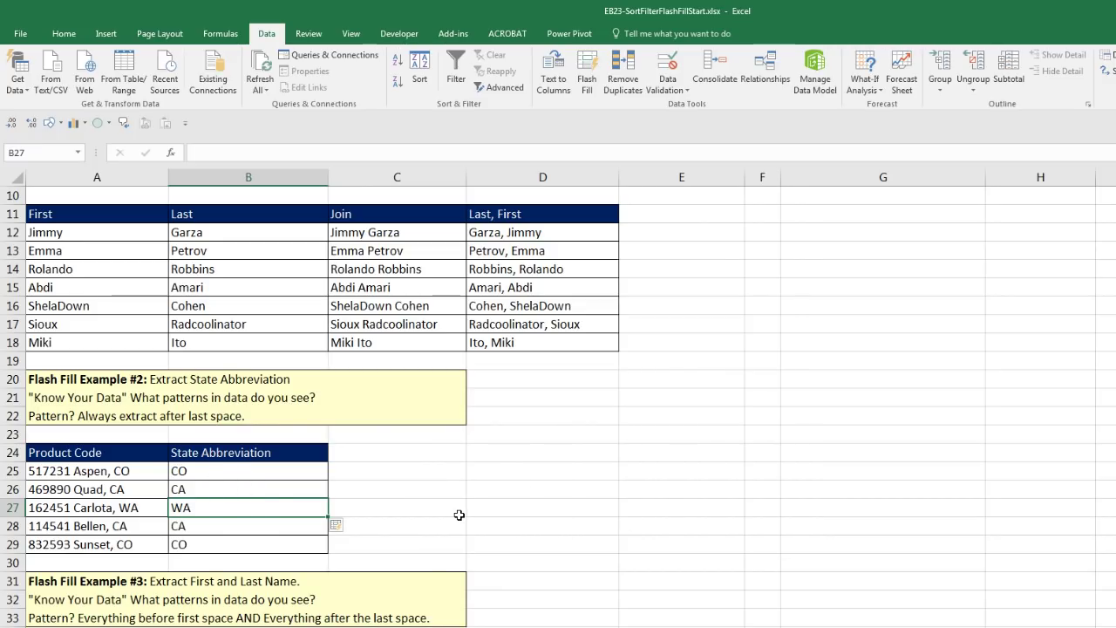
- Enter the first employee's first and last name in B36, start the second in B37, and accept the Flash Fill suggestions for the column
scroll(613, 488, "down", 5)
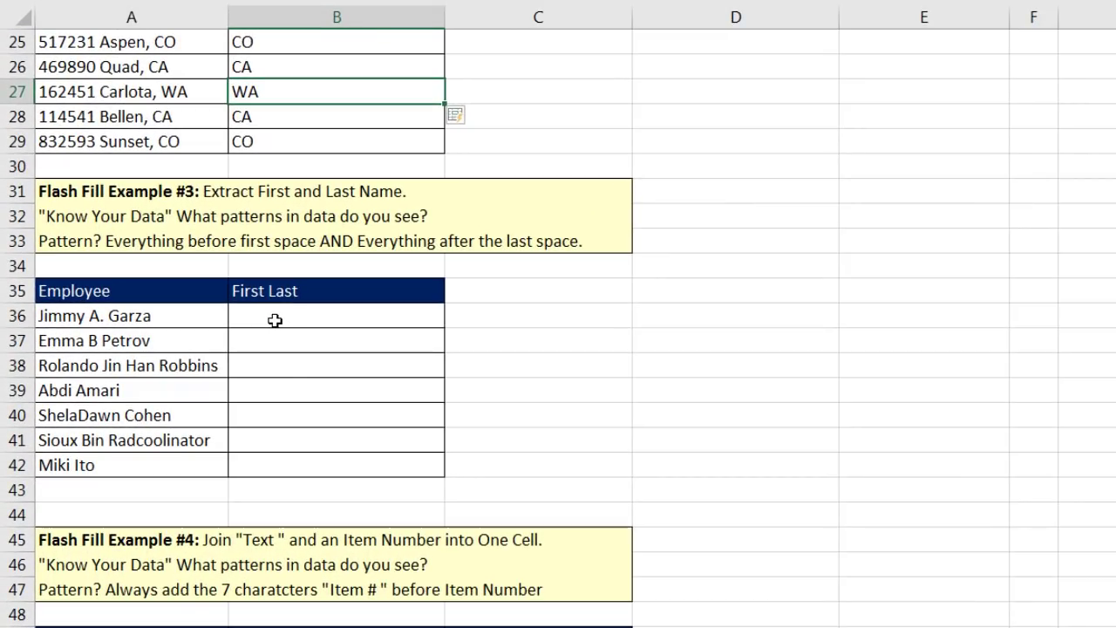
left_click(274, 320)
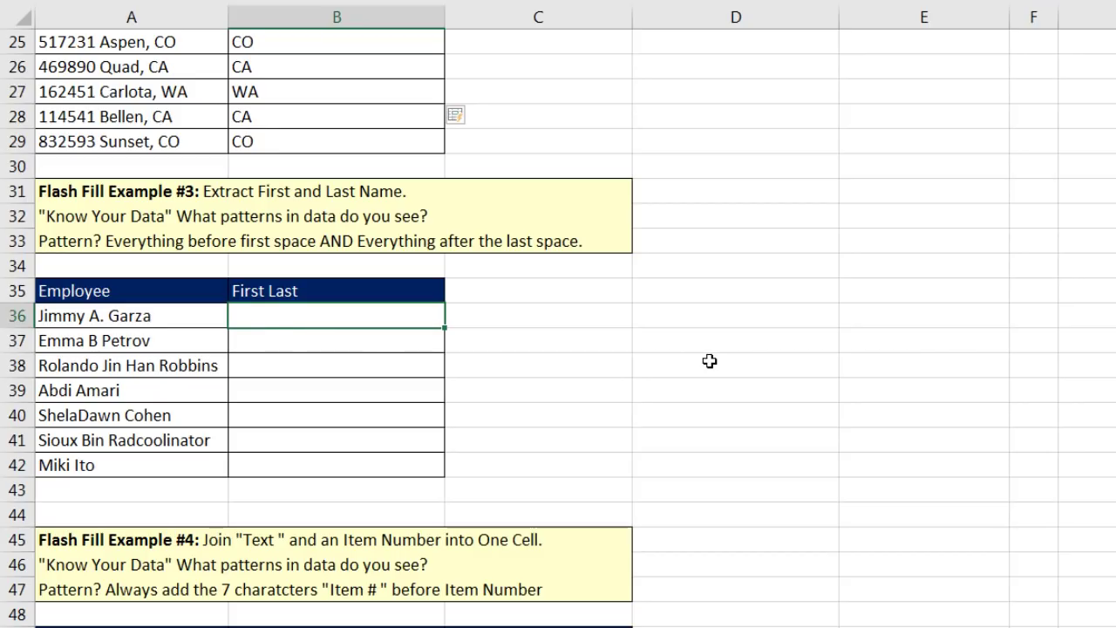
type("Jimmy Garza")
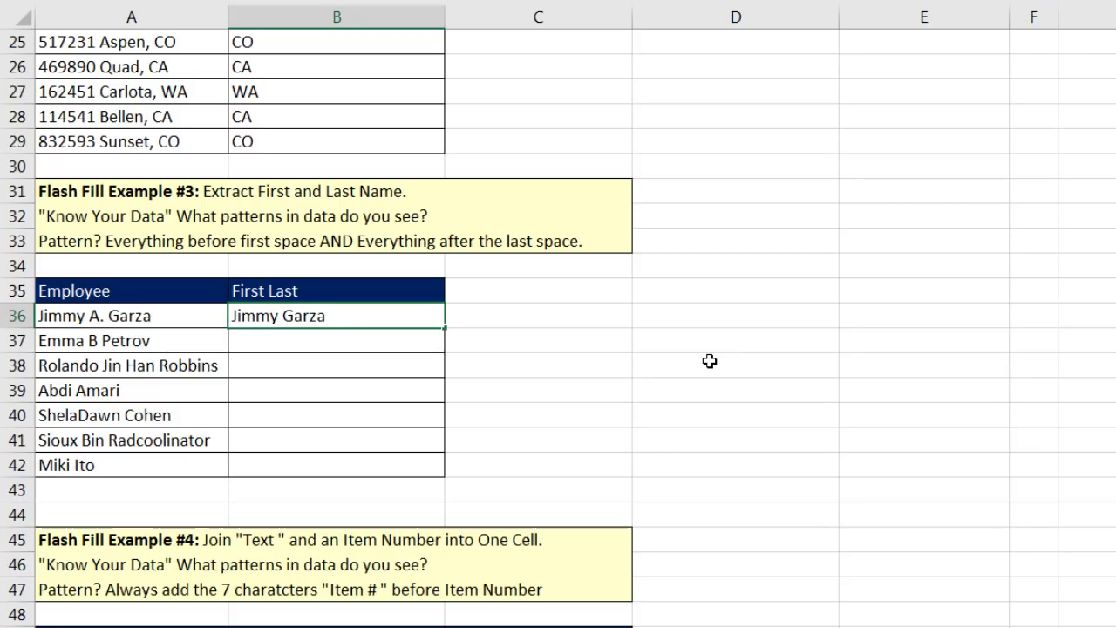
key("Return")
type("Emma Petrov")
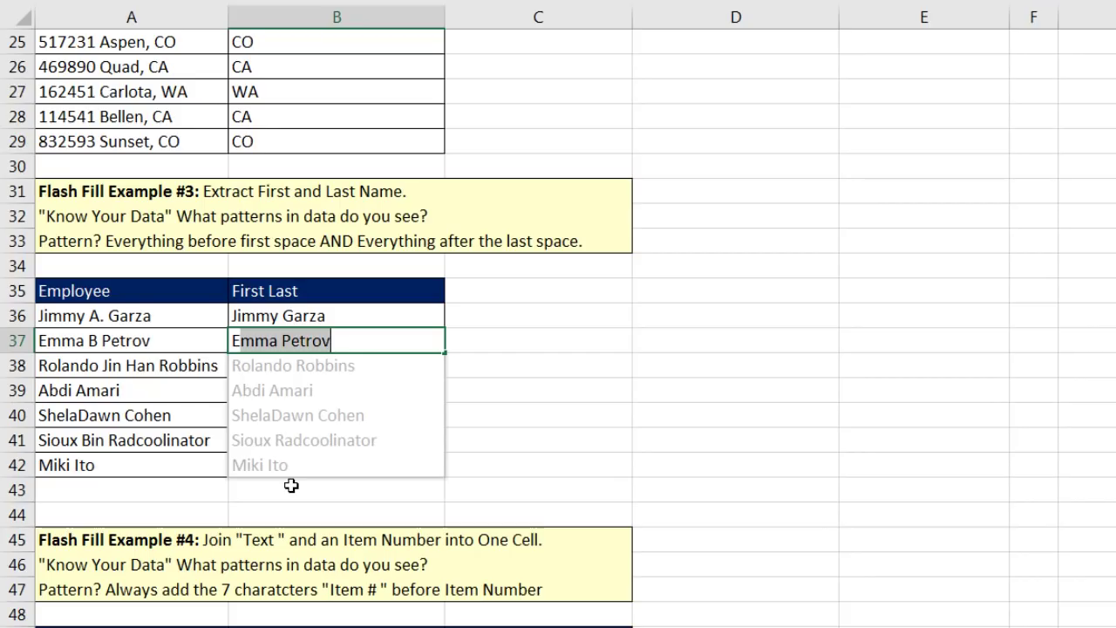
key("Return")
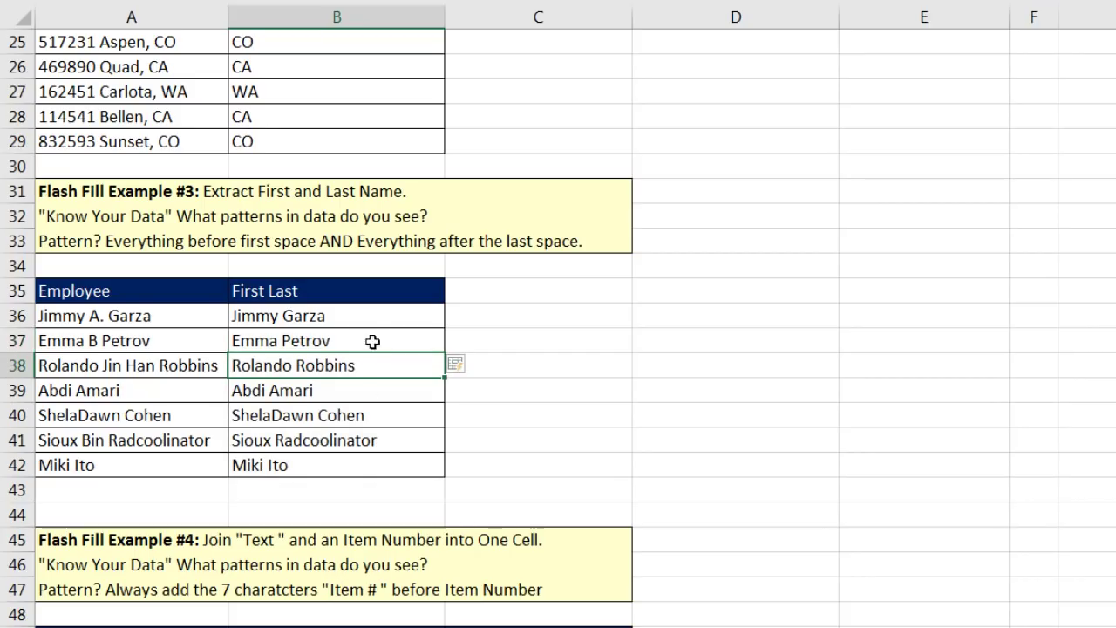
- Enter "Item # 517231" in C50 and run Flash Fill from C51 to complete the Item # & Number column
scroll(679, 427, "down", 4)
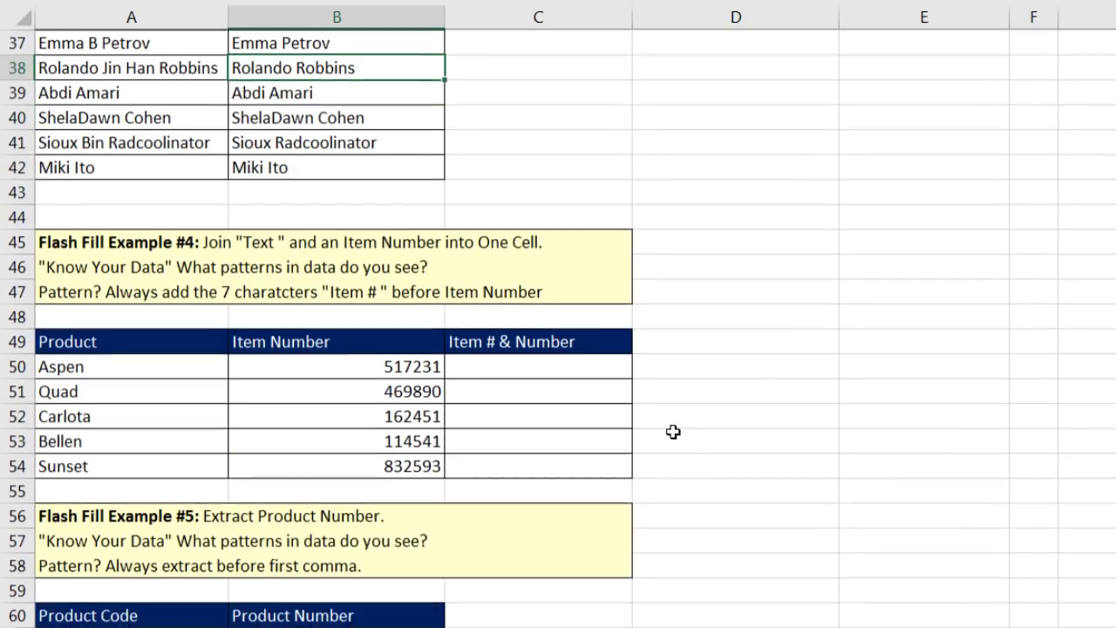
left_click(491, 369)
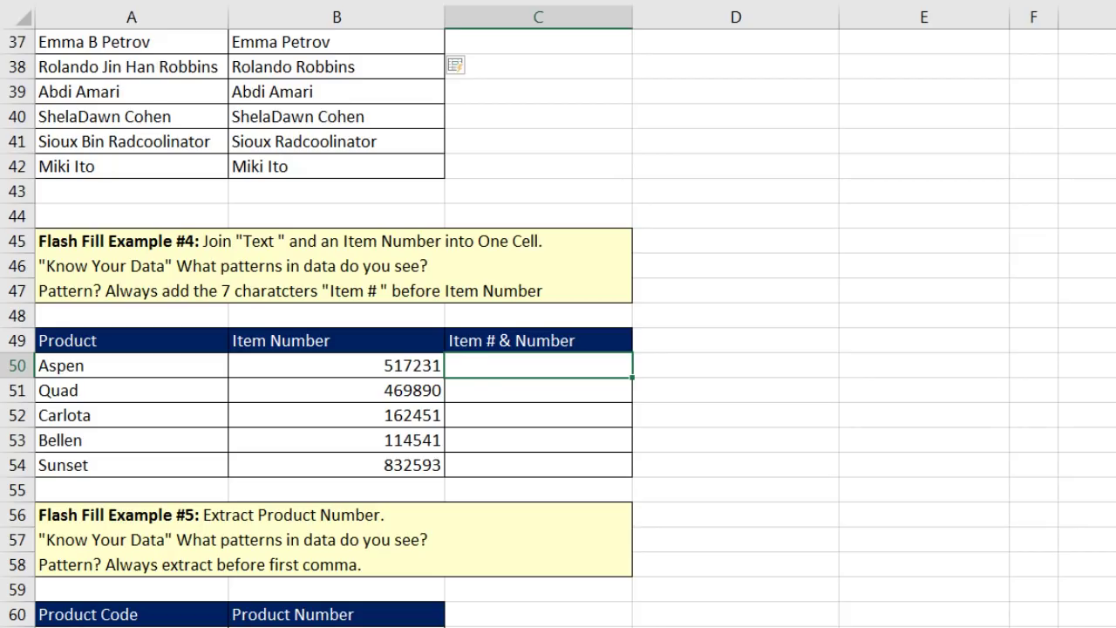
type("Item ")
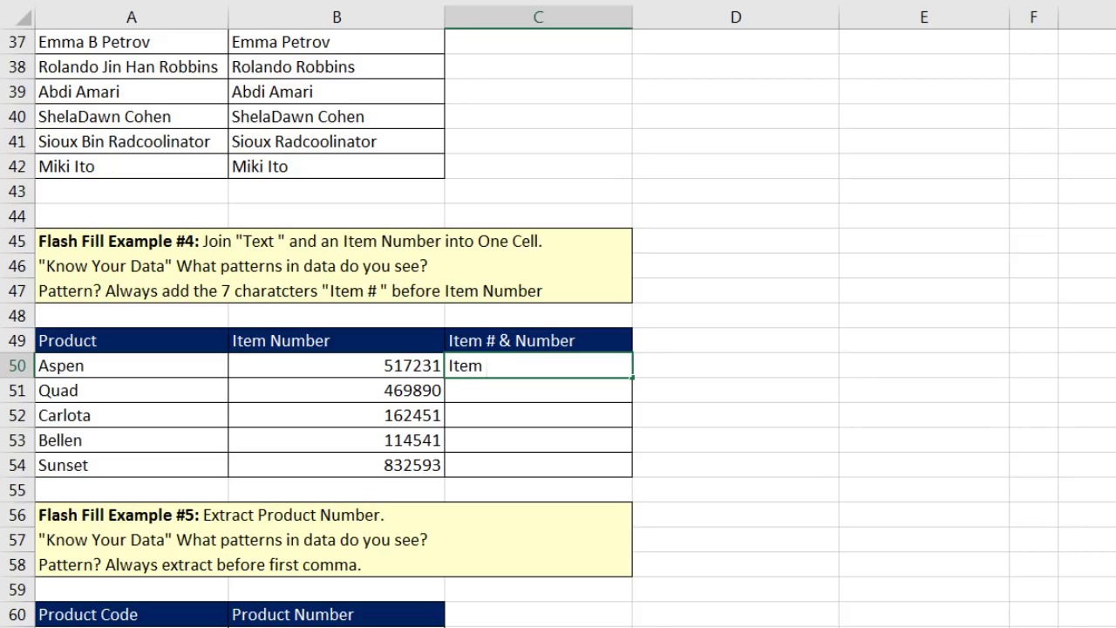
type("# 517231")
key("Return")
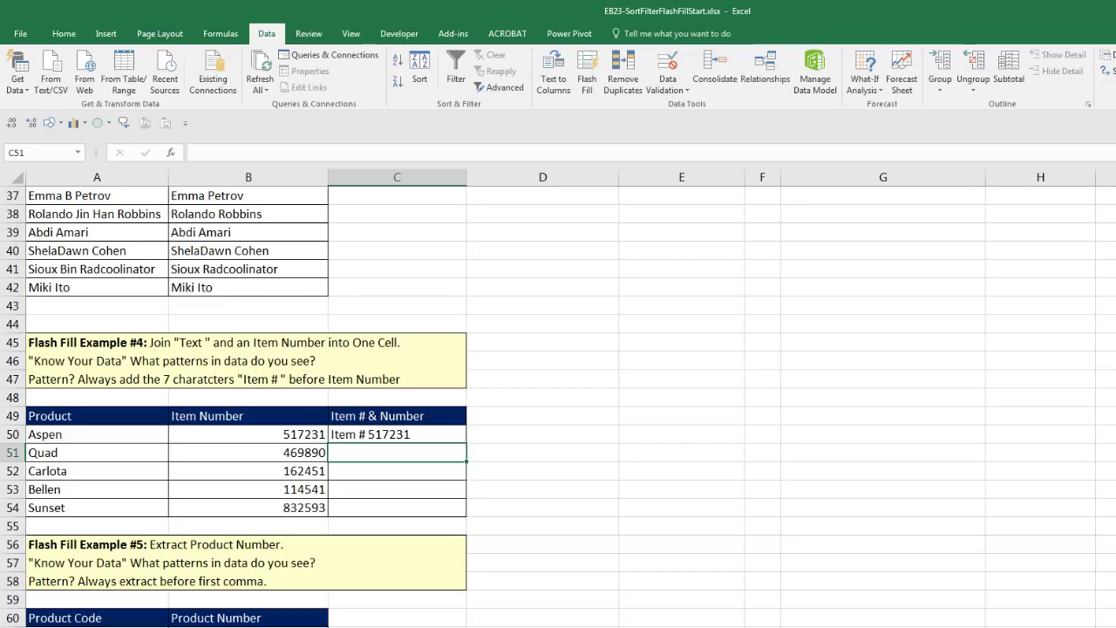
key("ctrl+e")
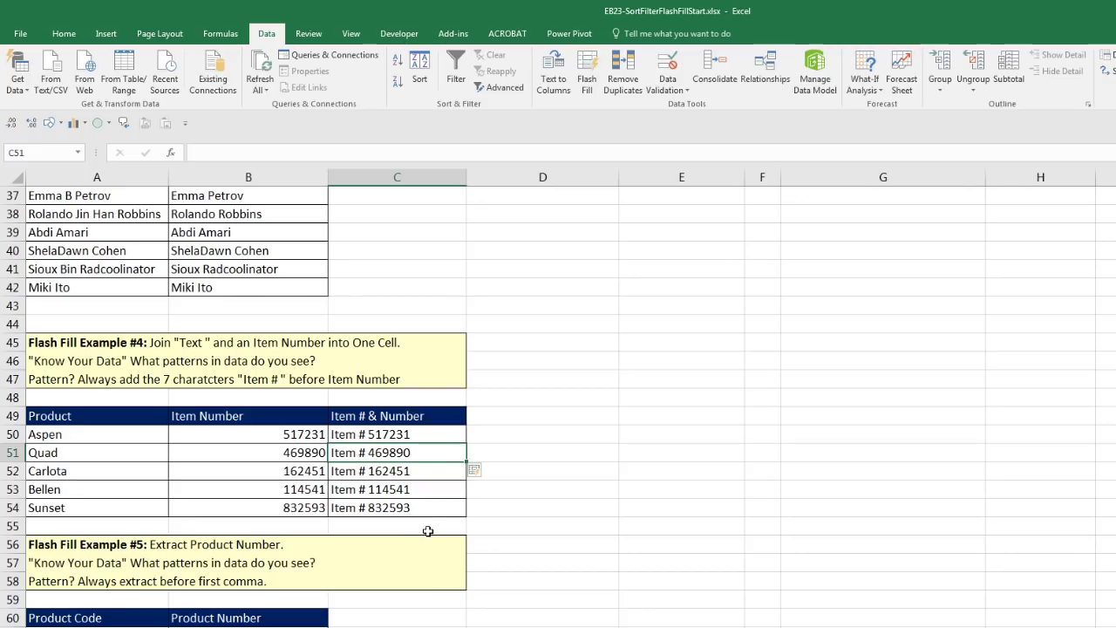
- Change the Aspen item number in B50 to 617231 to test whether the Flash Fill result updates, and undo the edit
left_click(244, 438)
double_click(290, 436)
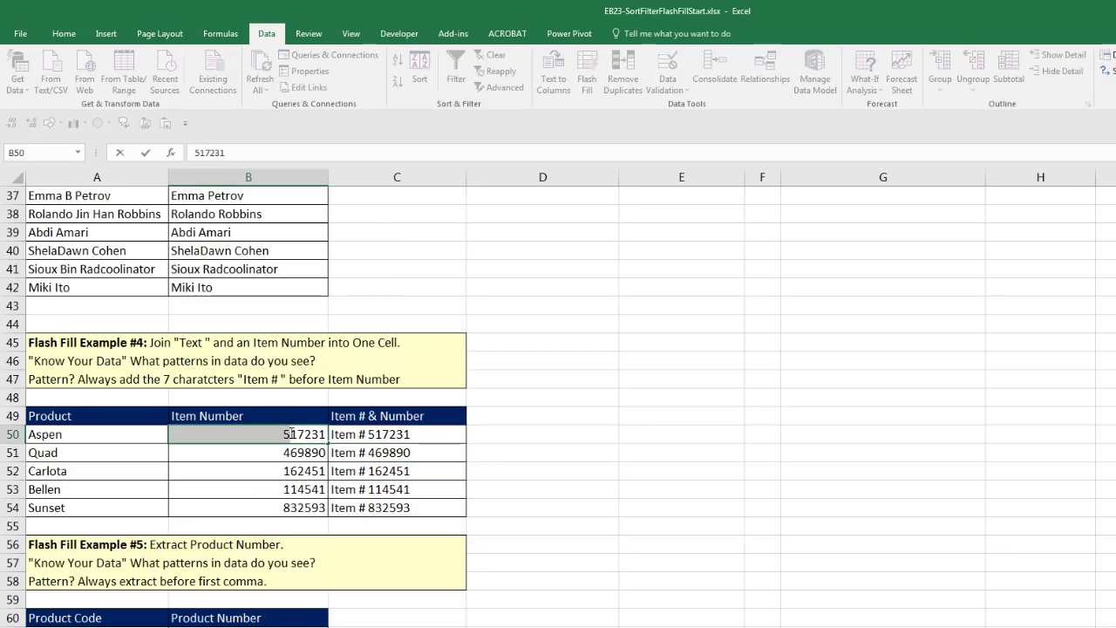
type("6")
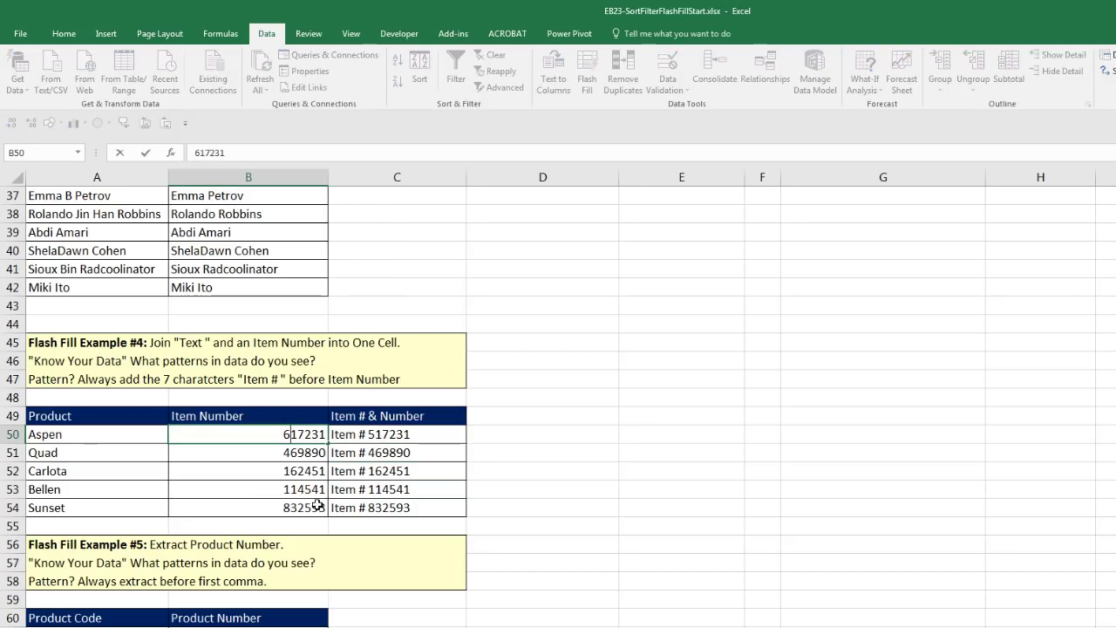
key("ctrl+Return")
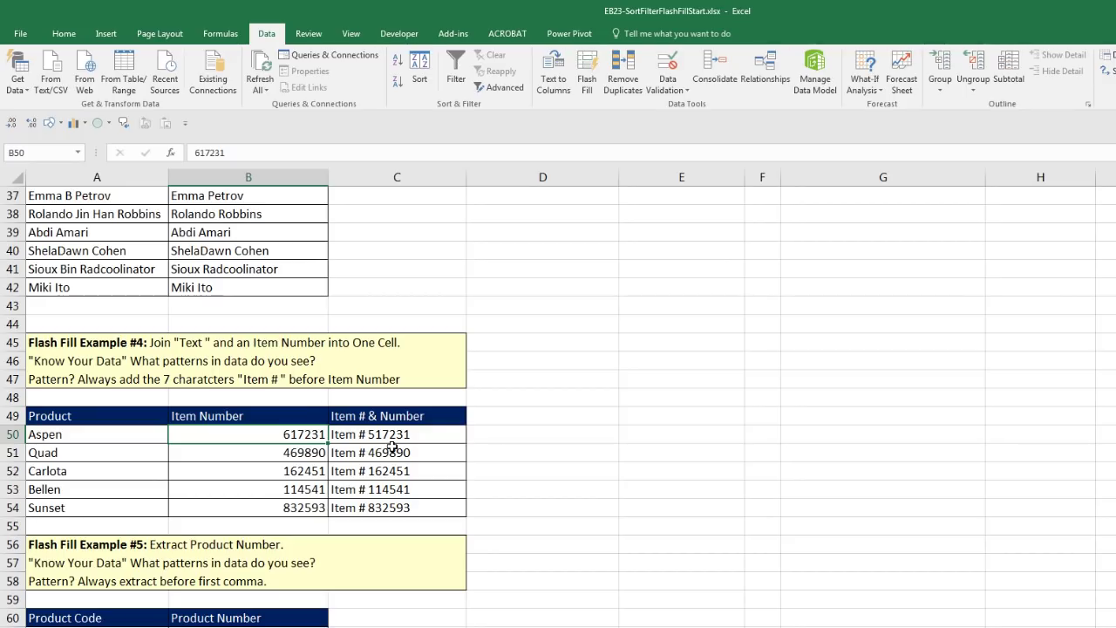
key("ctrl+z")
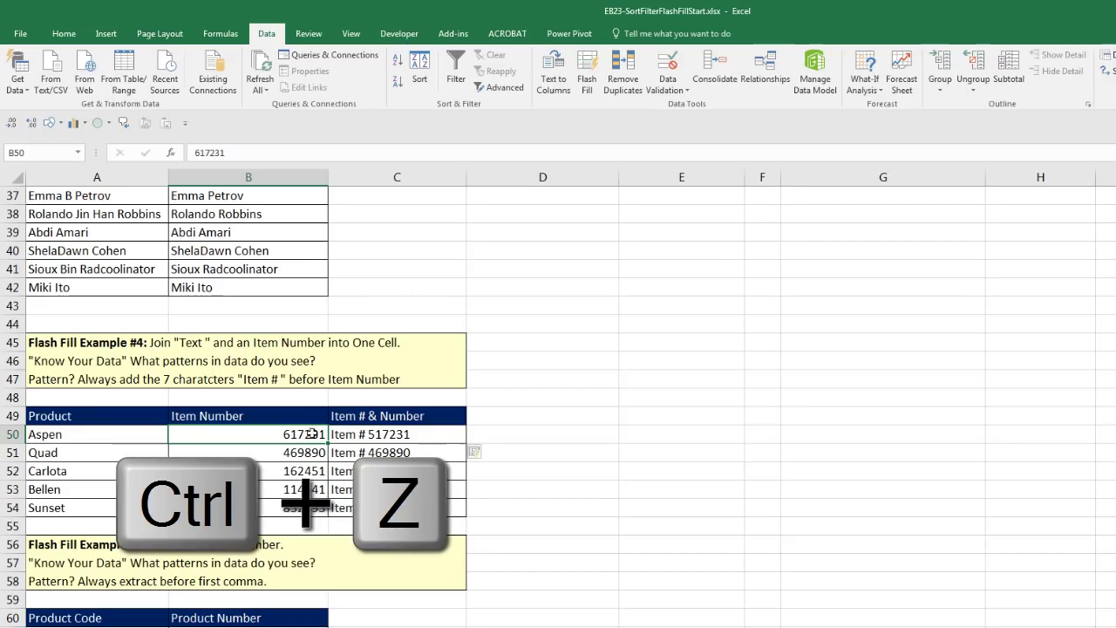
- Enter 517231 in B61 and run Flash Fill from B62 to extract the remaining product numbers in Example #5
left_click(576, 510)
scroll(576, 510, "down", 4)
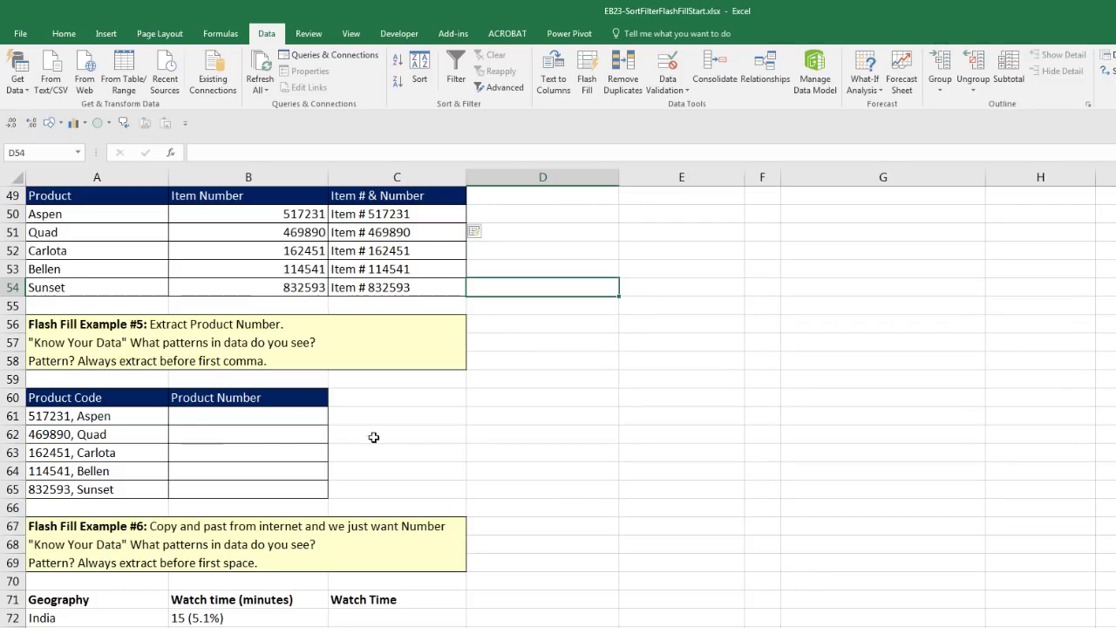
left_click(194, 422)
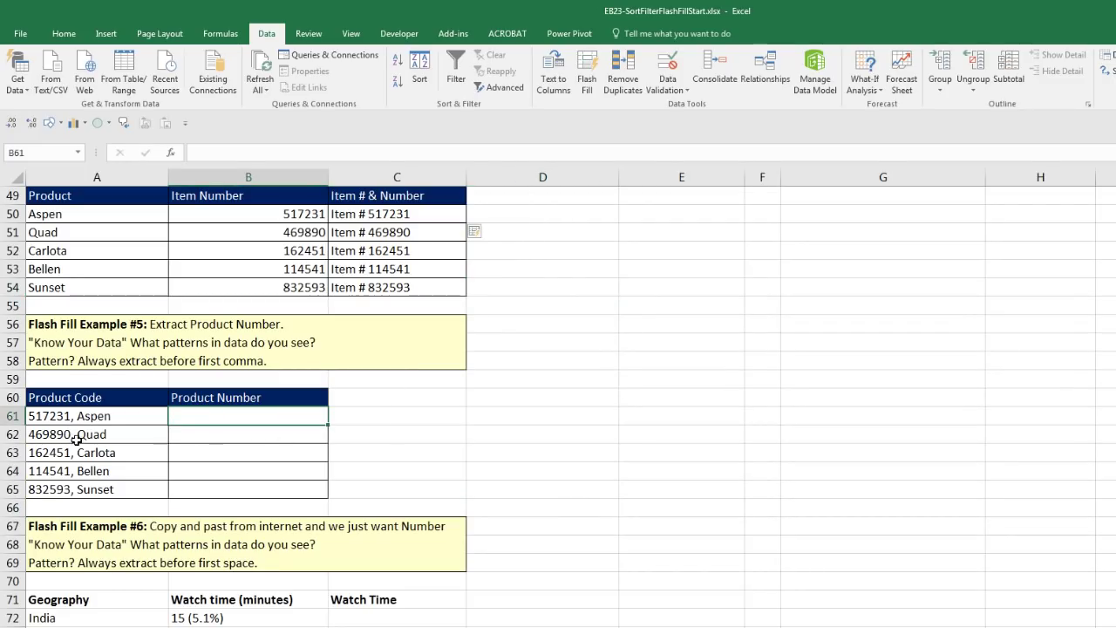
type("51")
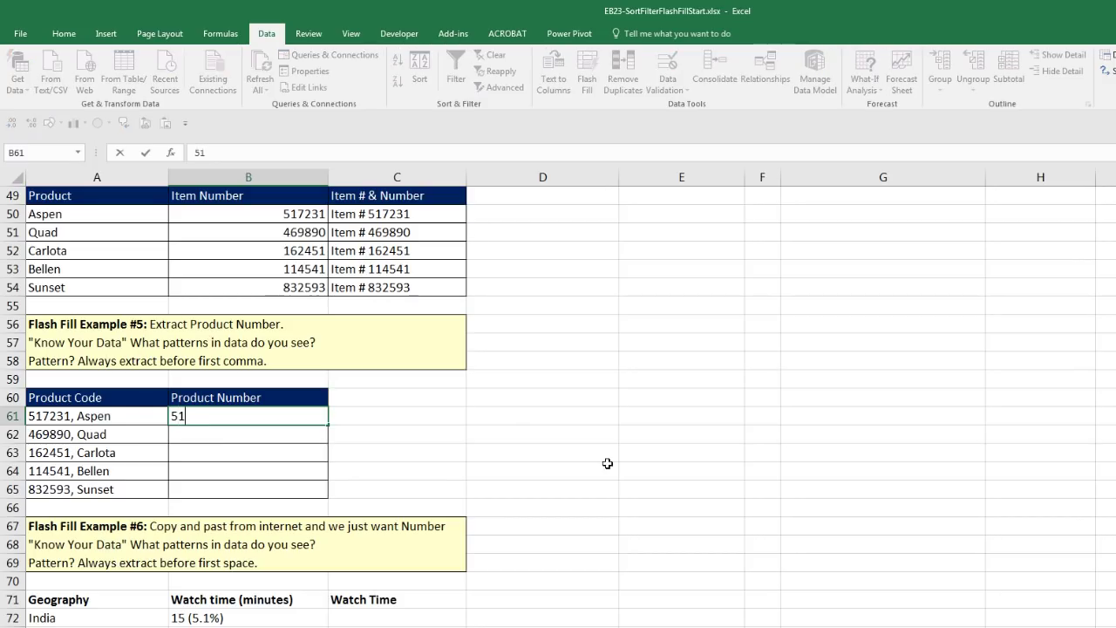
type("7231")
key("Return")
key("ctrl+e")
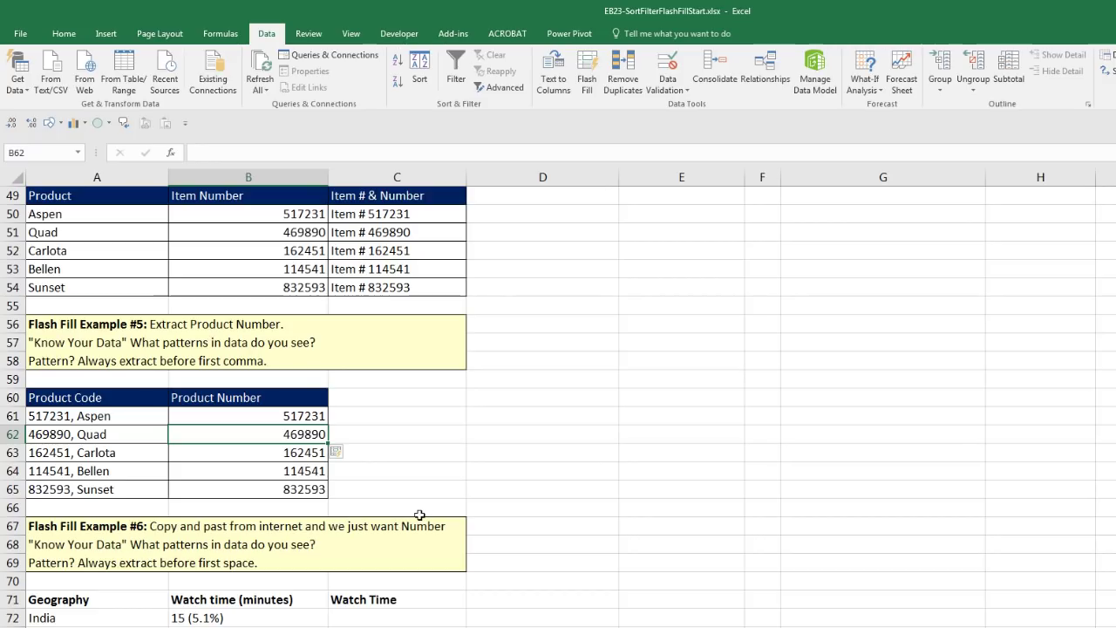
- Enter 15 in C72 and 64 in C73, run Flash Fill from C74 for the Watch Time column, and check the filled rows
scroll(417, 541, "down", 3)
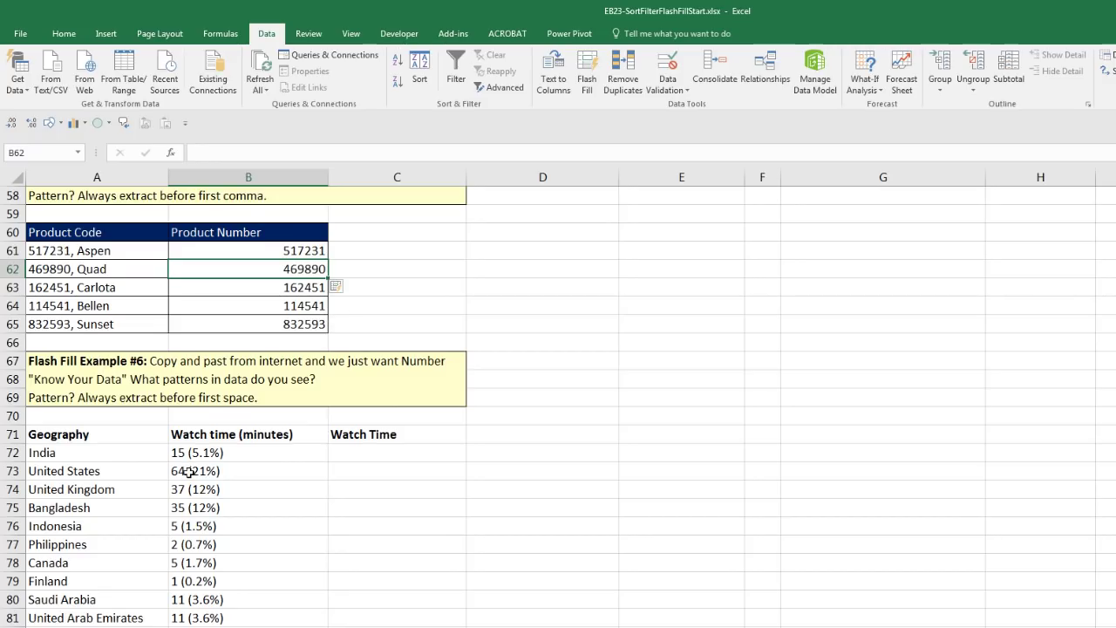
scroll(188, 474, "down", 1)
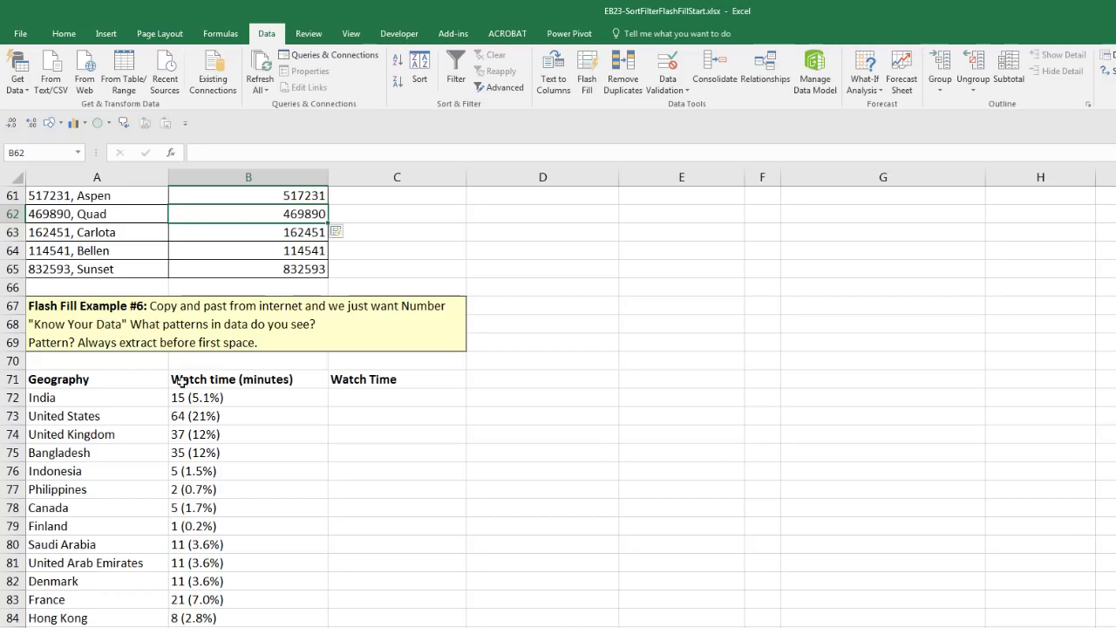
left_click(337, 396)
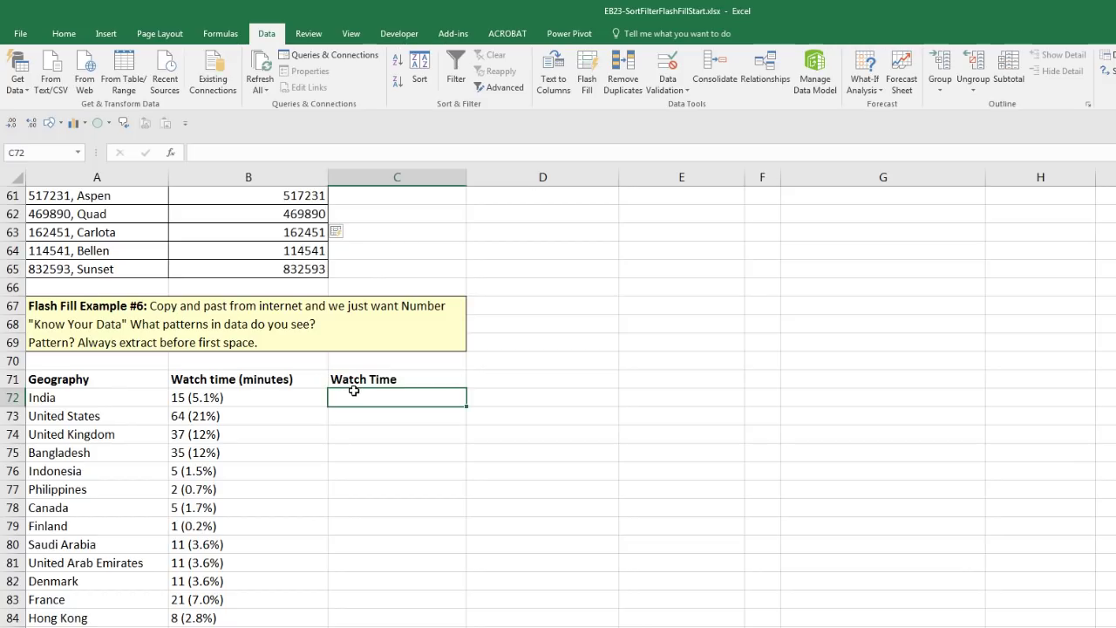
type("15")
key("Return")
type("64")
key("Return")
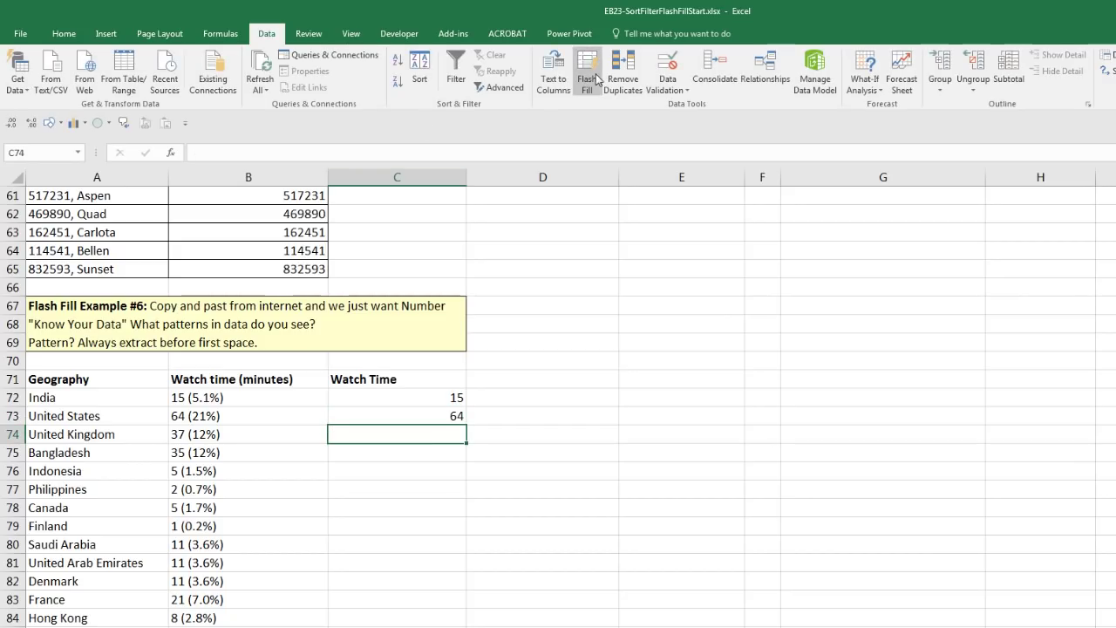
key("ctrl+e")
scroll(634, 614, "down", 5)
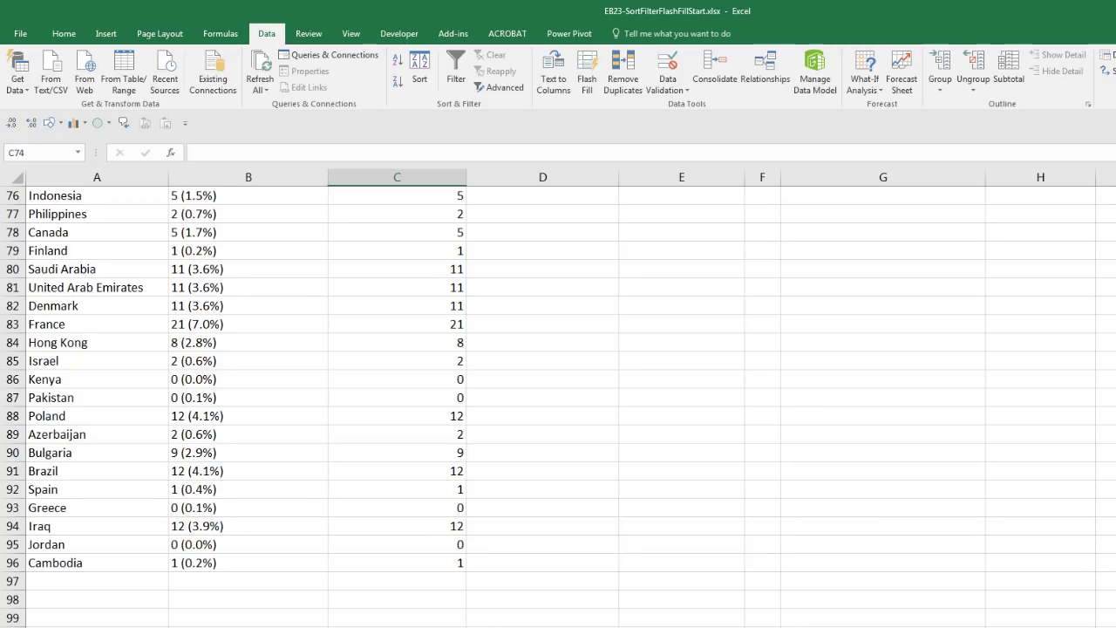
scroll(558, 407, "up", 5)
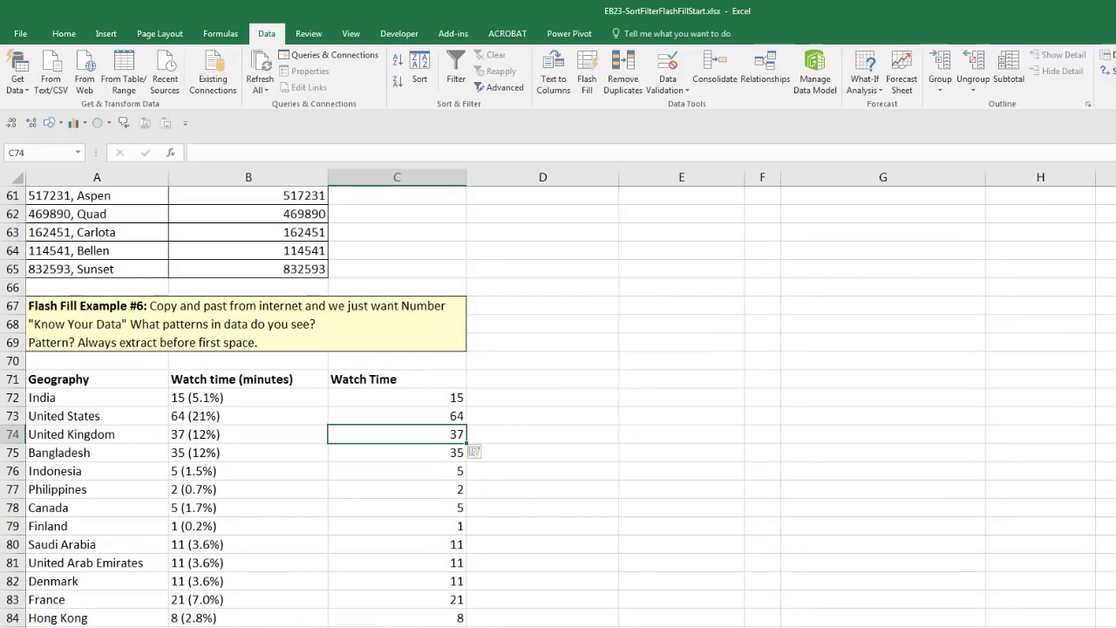
- Review the Flash Fill notes and Example #1, and go through the Sort sheet from its beginning to the Time column of Example #4
scroll(558, 406, "up", 20)
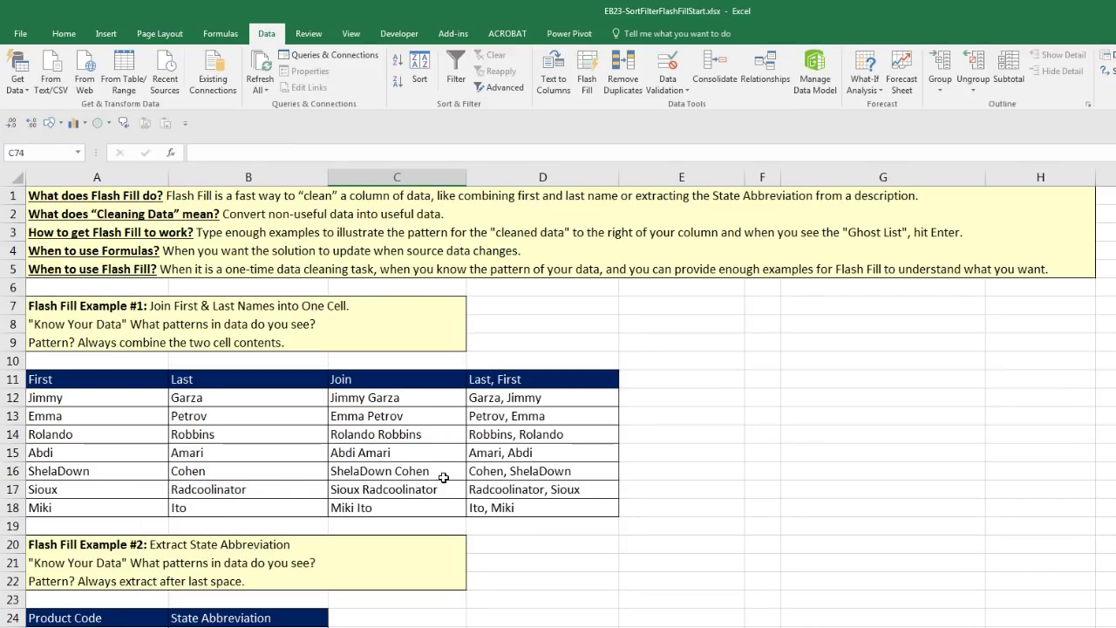
left_click(422, 401)
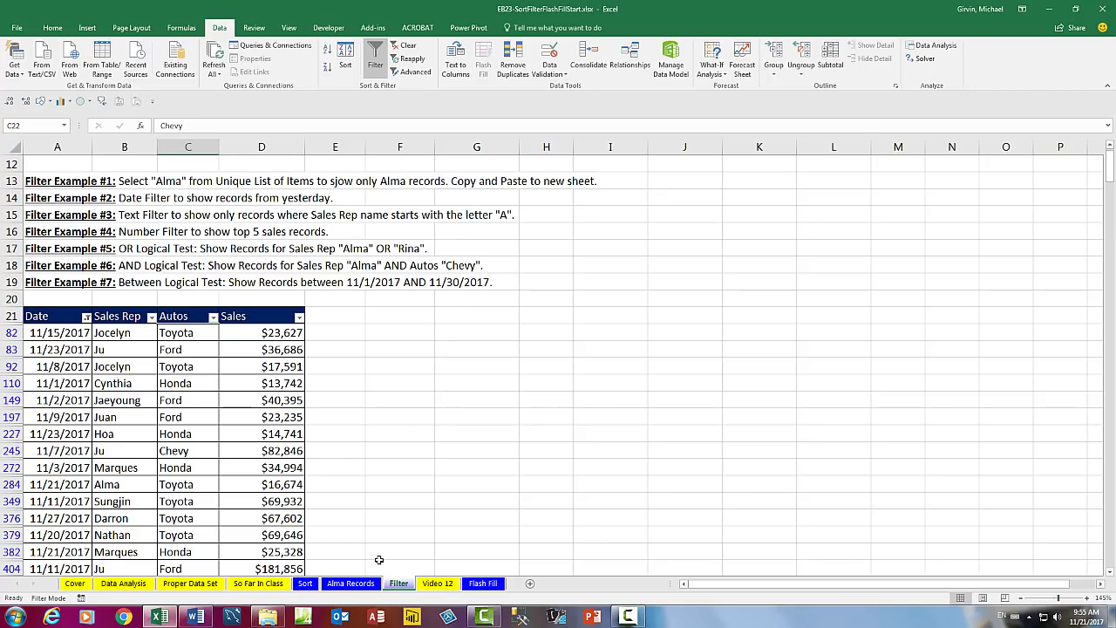
left_click(305, 584)
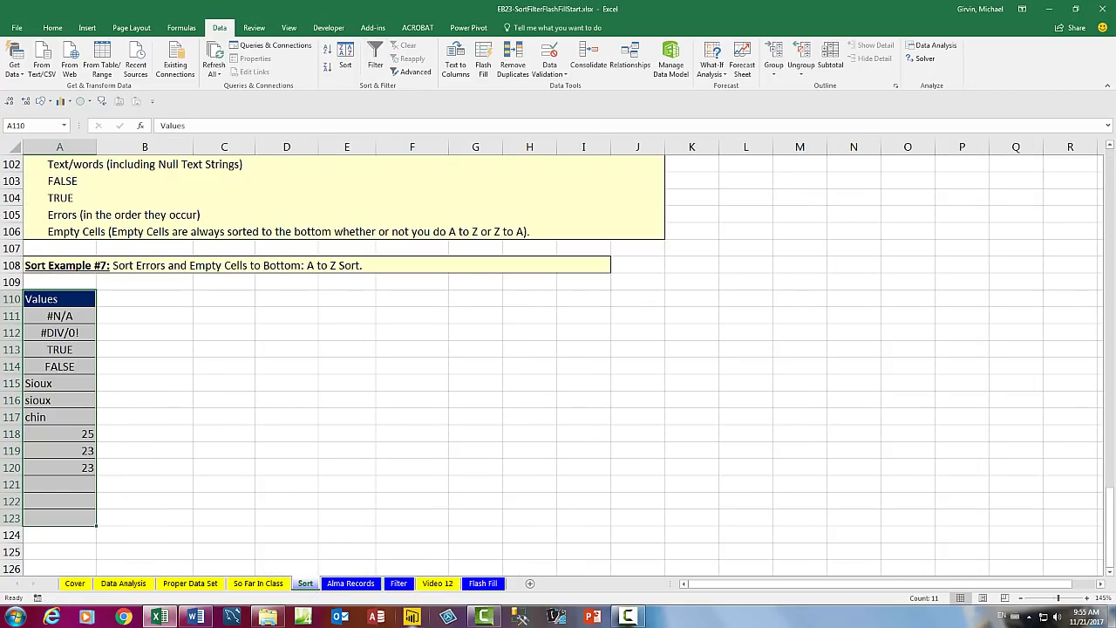
key("ctrl+Home")
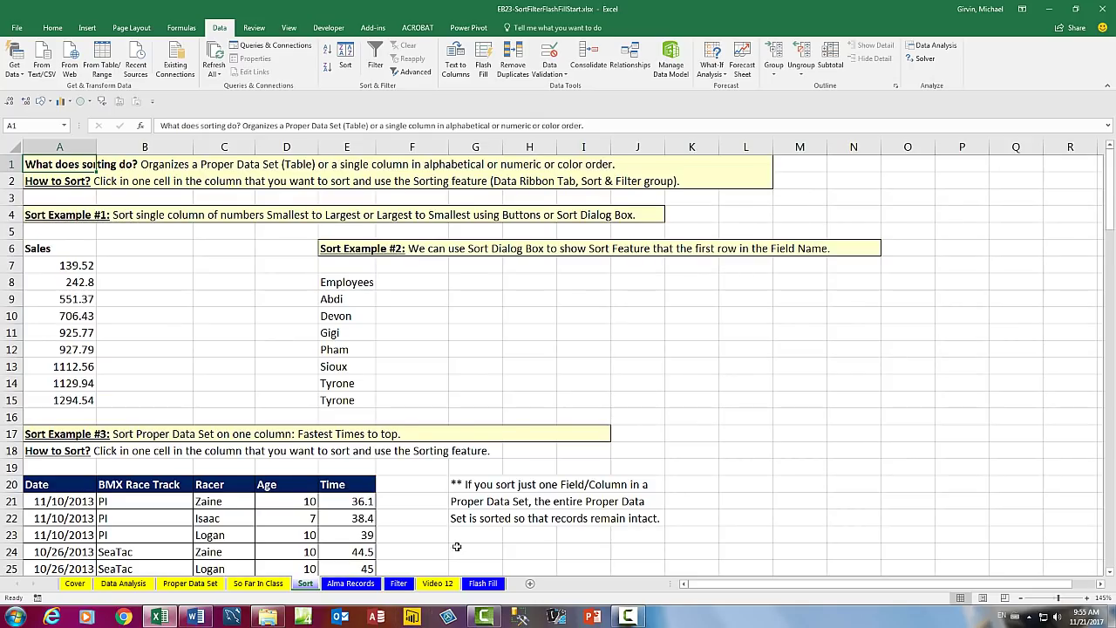
scroll(330, 306, "down", 4)
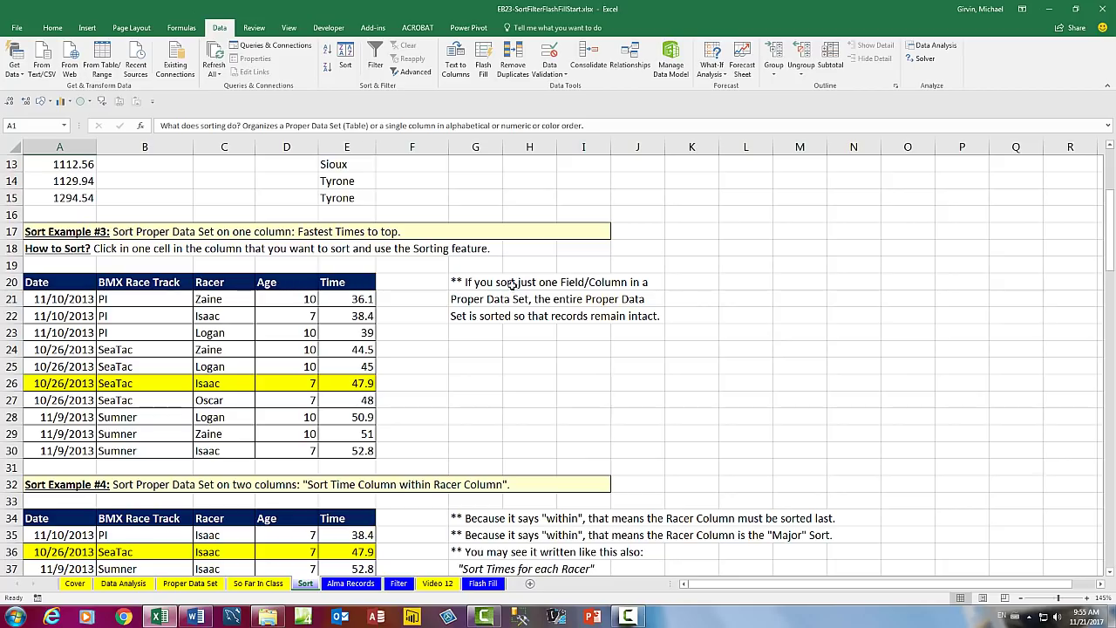
scroll(357, 363, "down", 4)
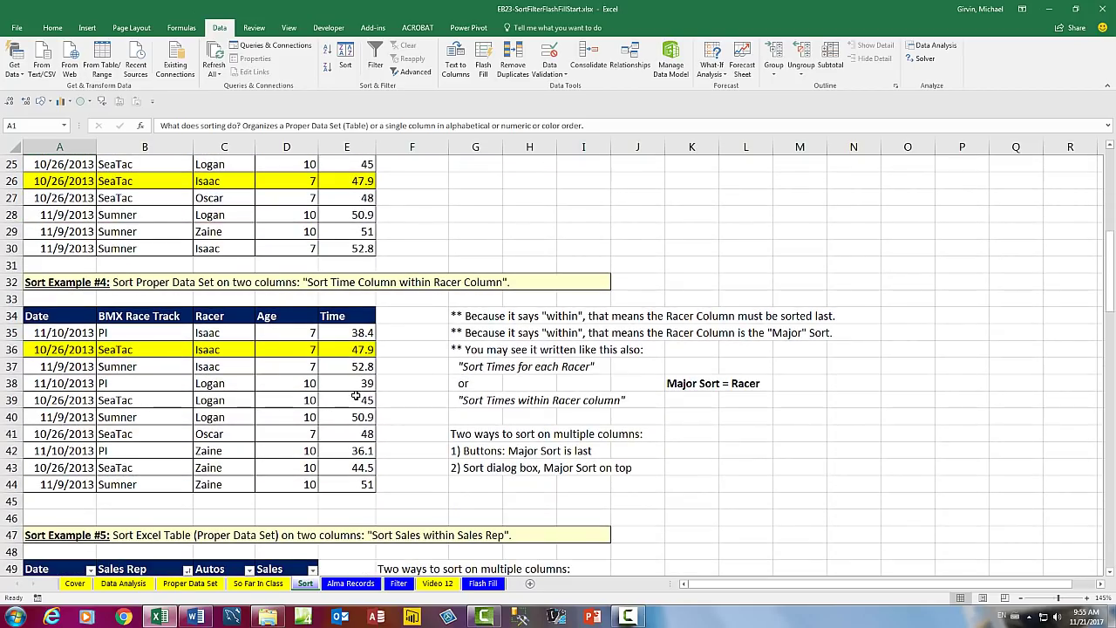
left_click(357, 396)
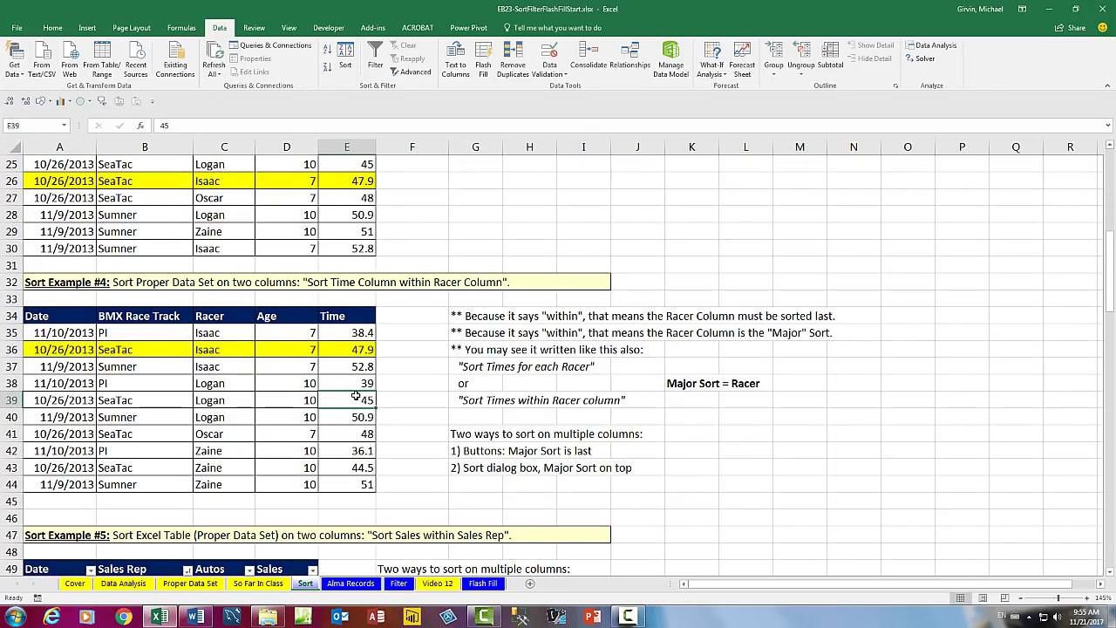